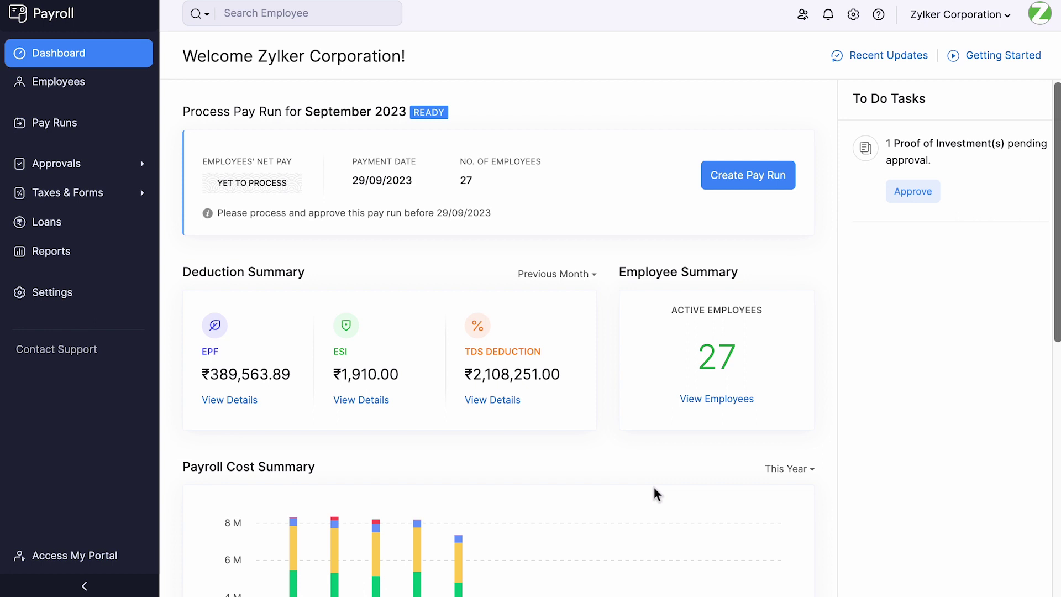
Review the dashboard's payroll cost summary and the sections listed under Approvals and Taxes & Forms.
scroll(655, 489, "down", 2)
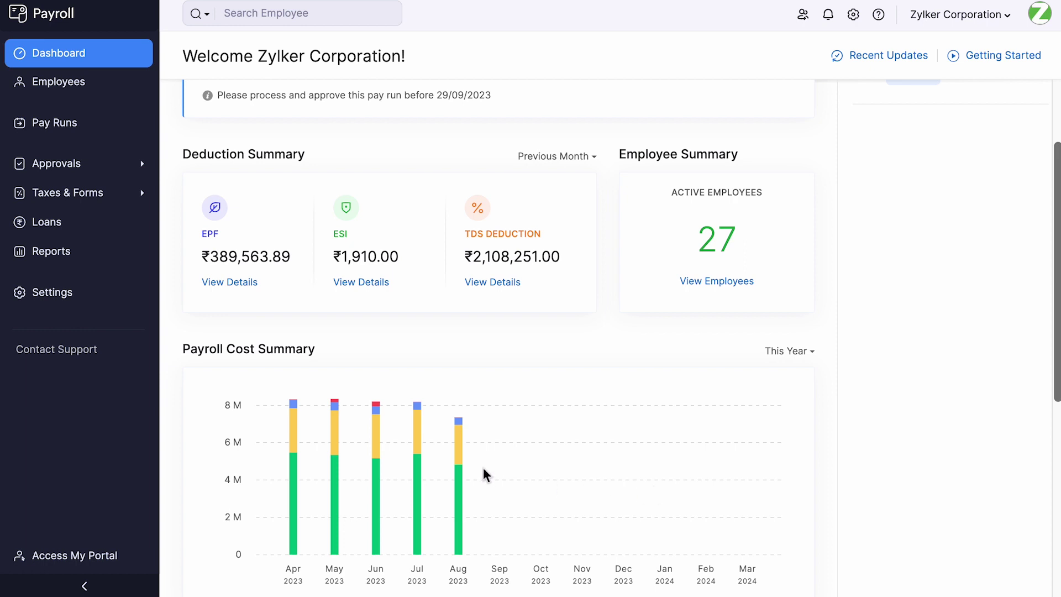
mouse_move(467, 463)
scroll(881, 145, "up", 2)
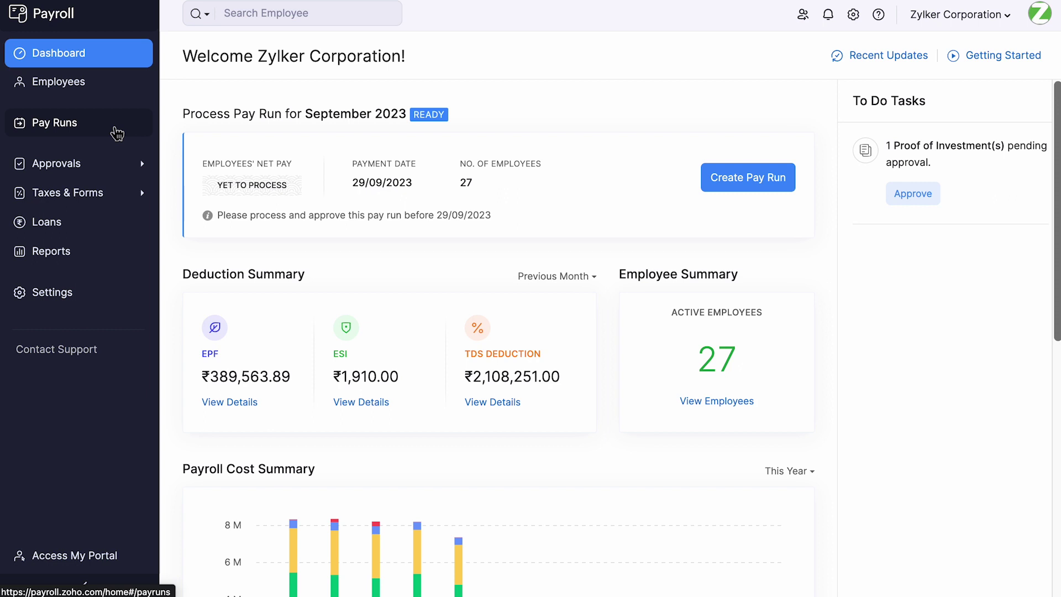
left_click(142, 165)
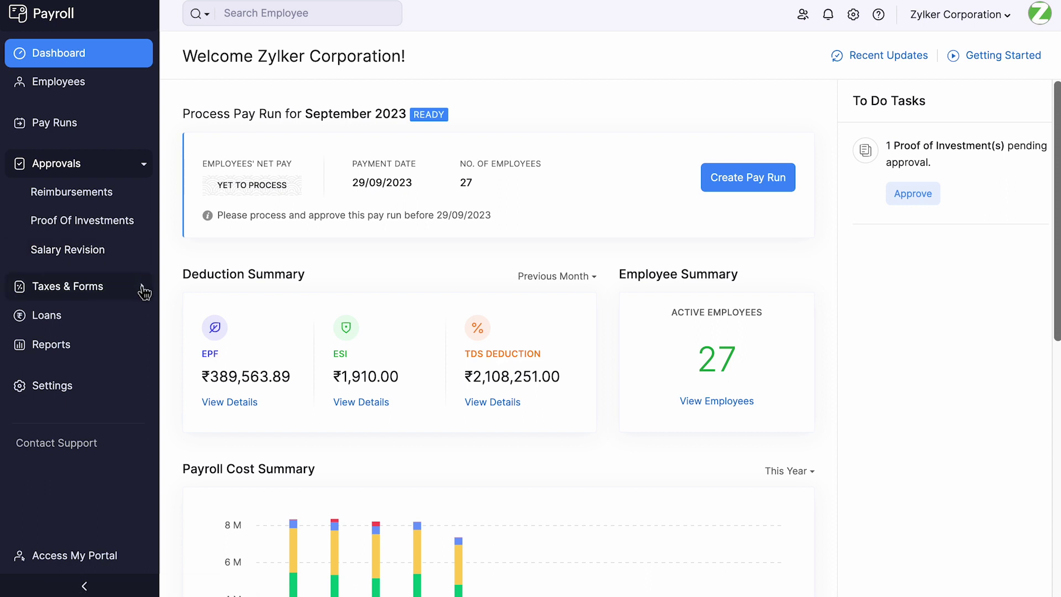
left_click(142, 289)
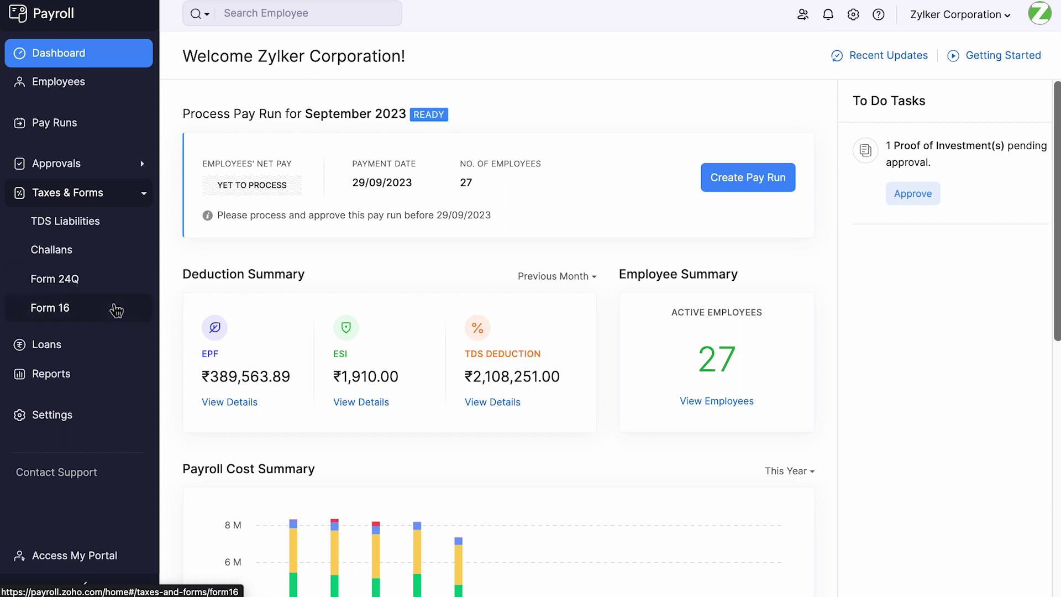
left_click(139, 198)
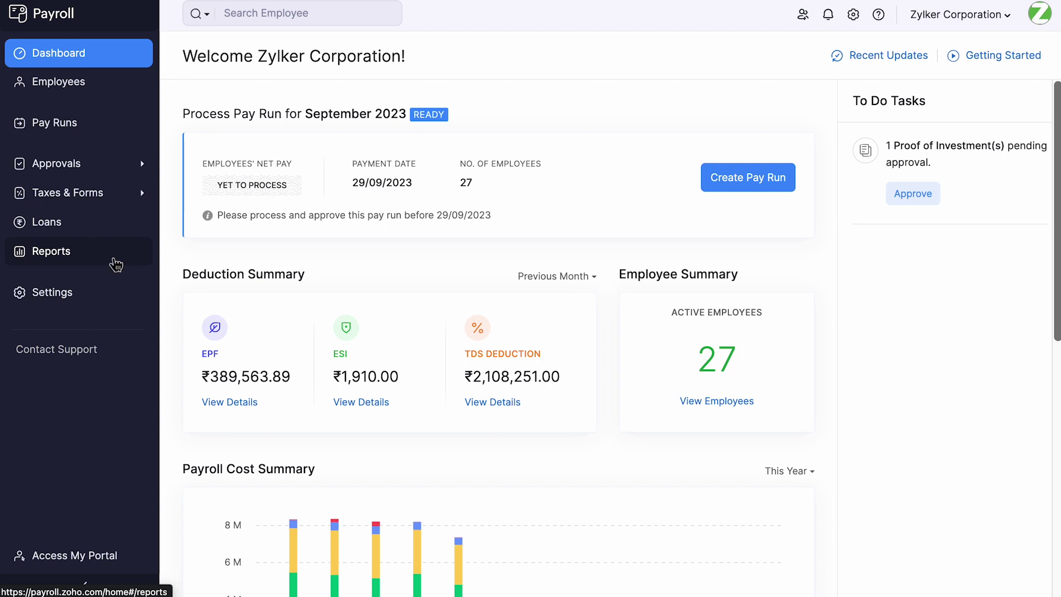
Review the organisation profile in the settings down to its contact information, and view the work locations.
left_click(75, 294)
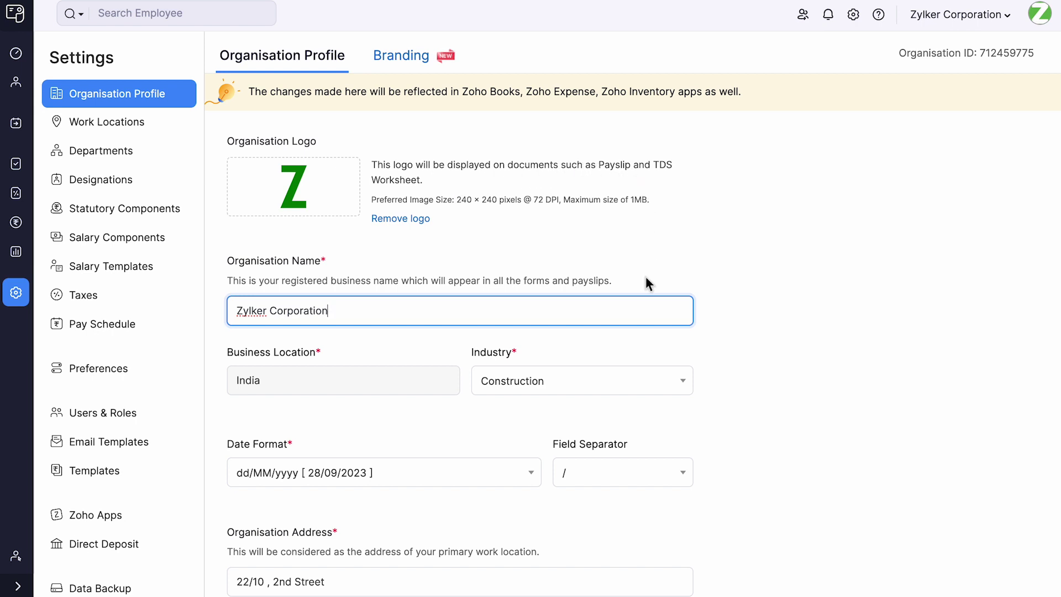
scroll(649, 284, "down", 3)
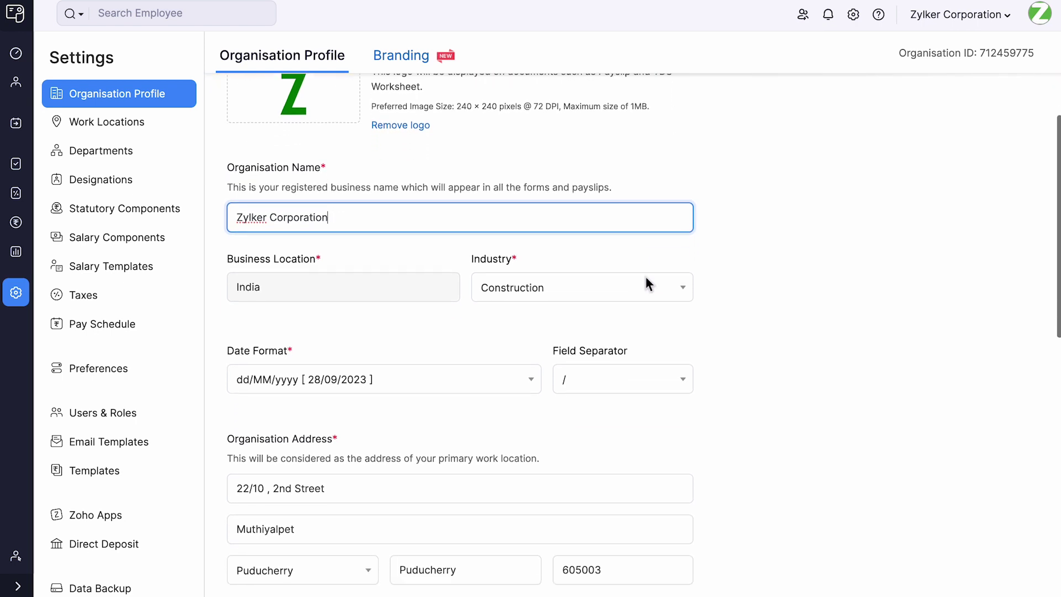
scroll(649, 284, "down", 3)
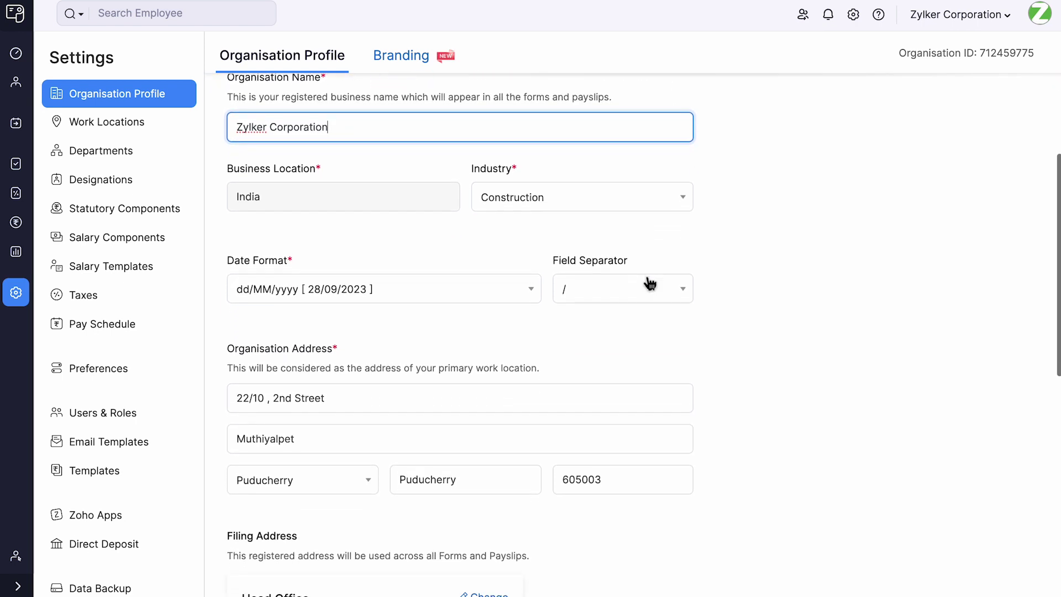
scroll(648, 283, "down", 3)
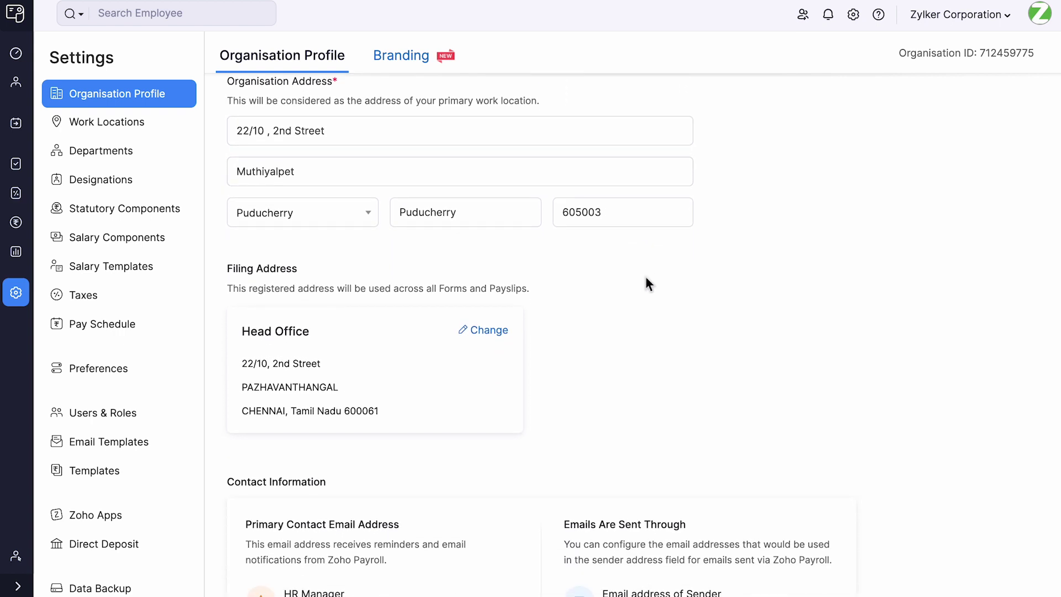
scroll(649, 284, "down", 3)
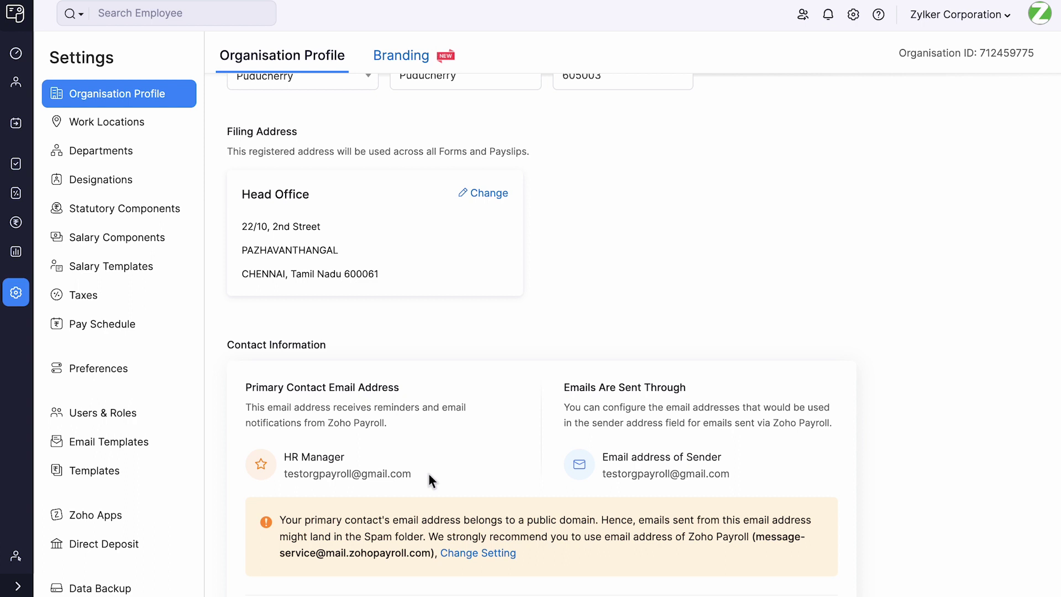
left_click(184, 129)
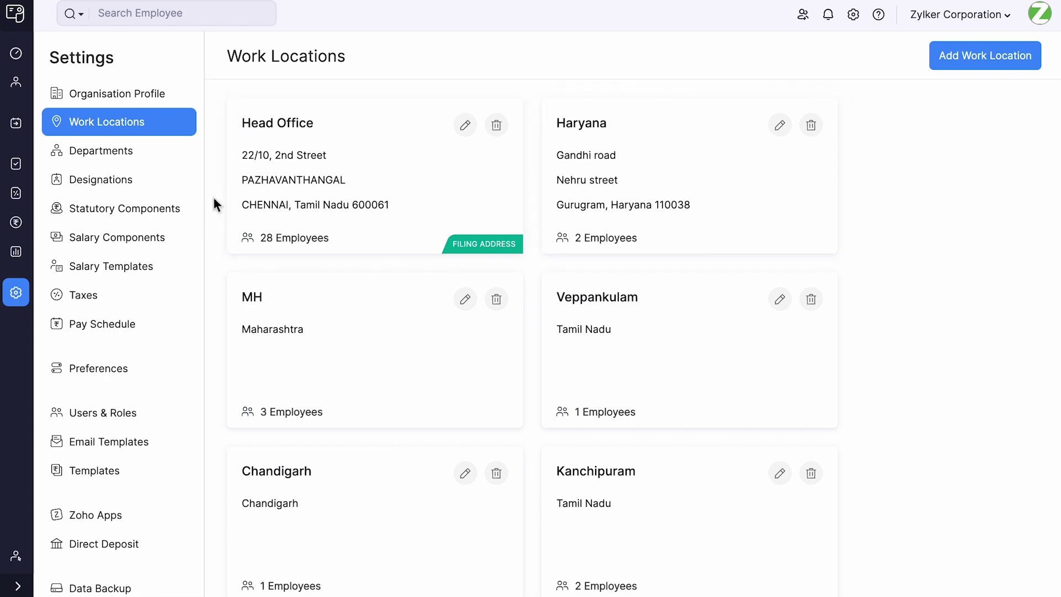
Open the Employees' Provident Fund configuration in Statutory Components for editing and examine the employer contribution rate options.
left_click(182, 216)
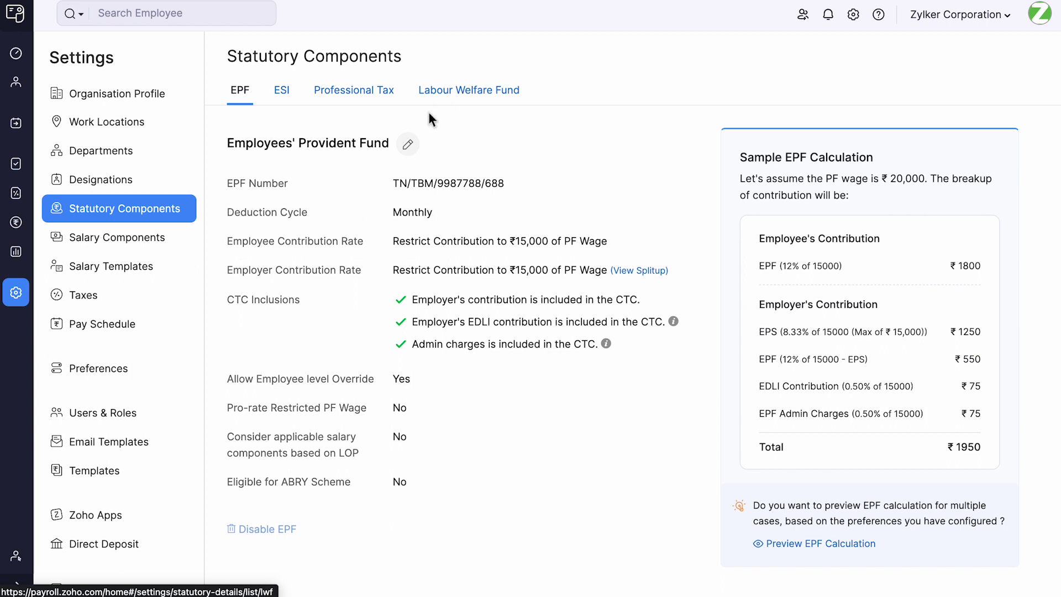
left_click(411, 148)
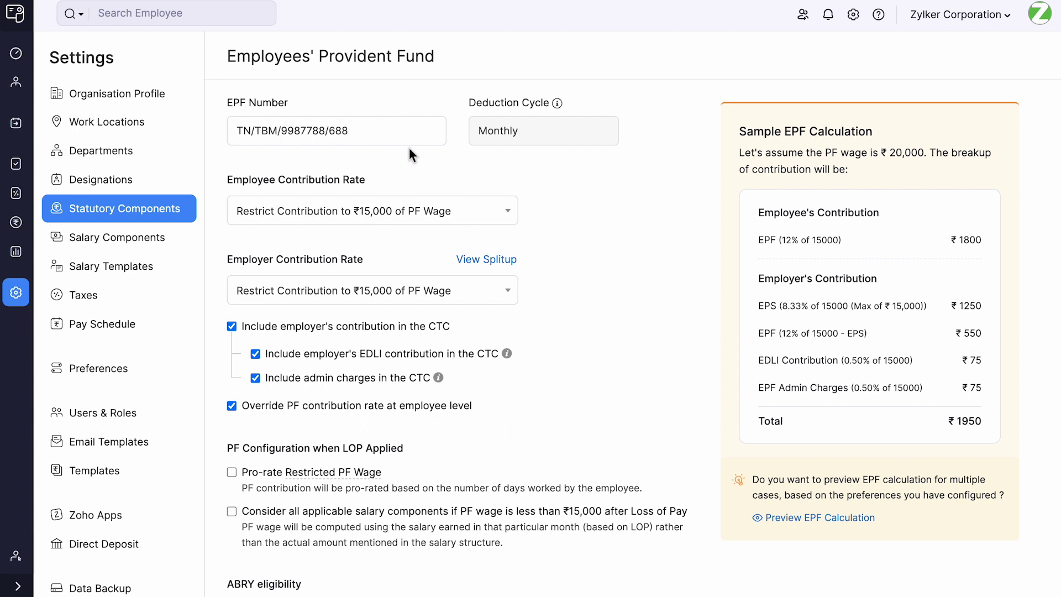
scroll(409, 148, "down", 1)
scroll(409, 147, "down", 1)
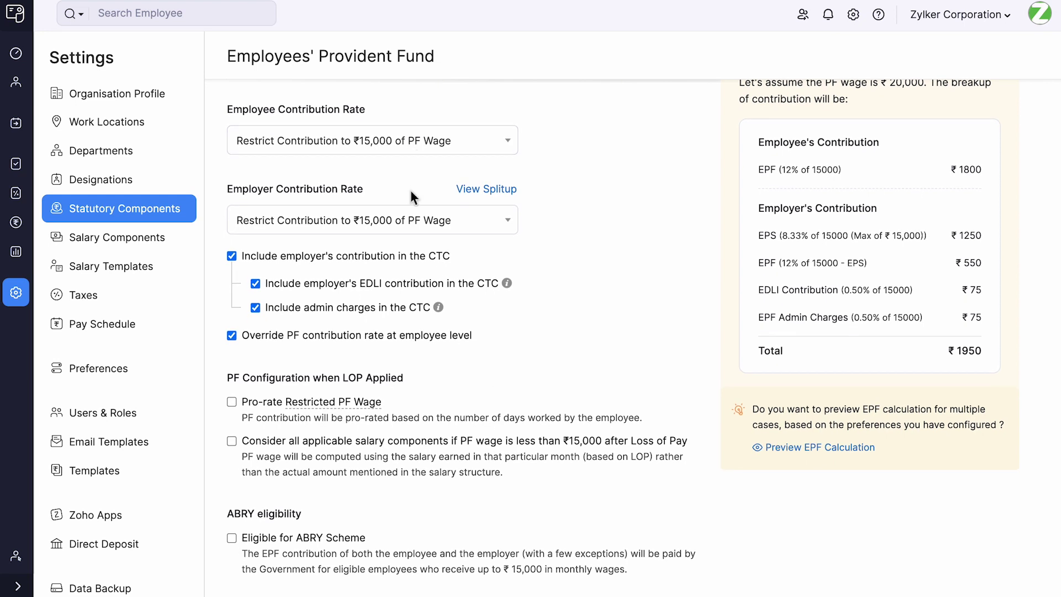
left_click(429, 226)
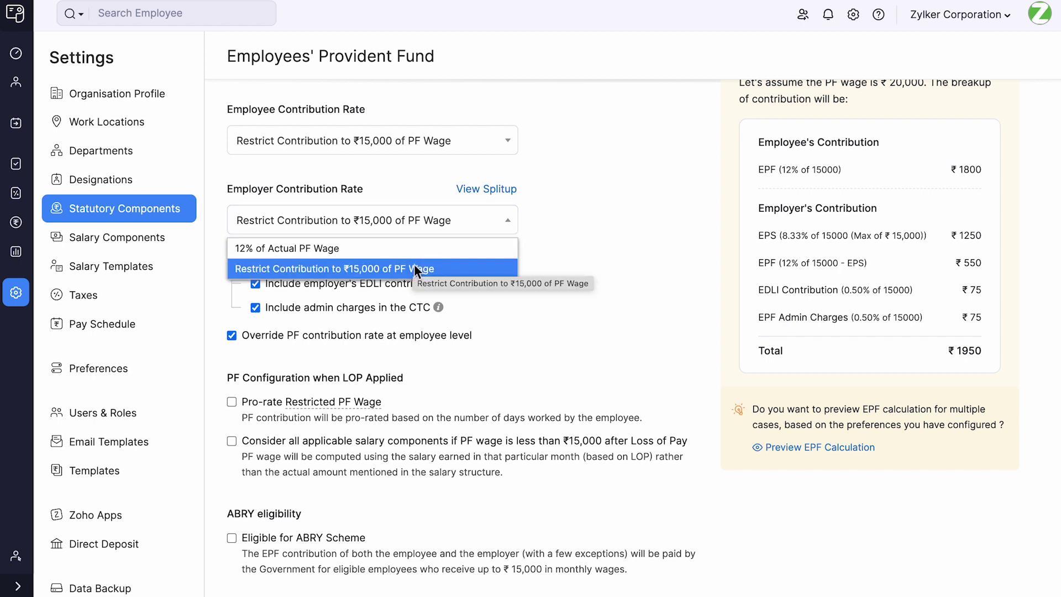
left_click(569, 217)
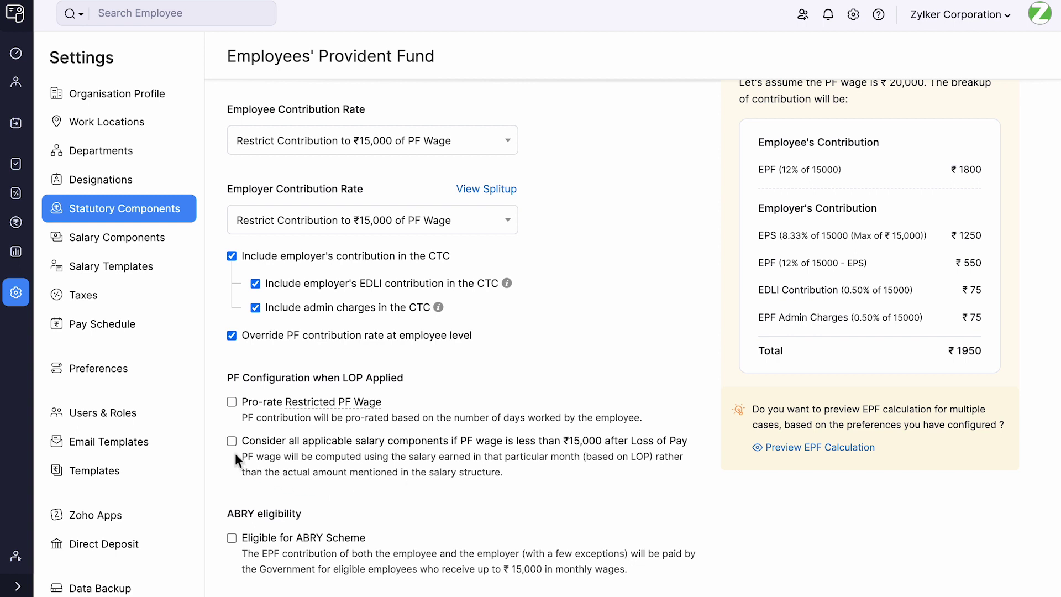
Preview the sample EPF calculation and return to the Statutory Components overview without saving.
left_click(779, 447)
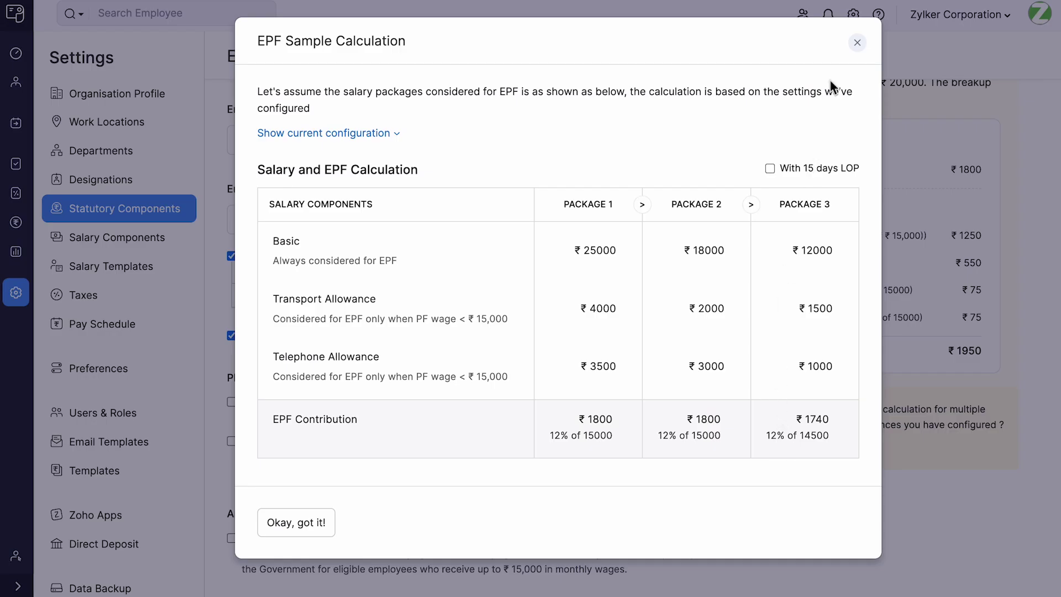
left_click(857, 44)
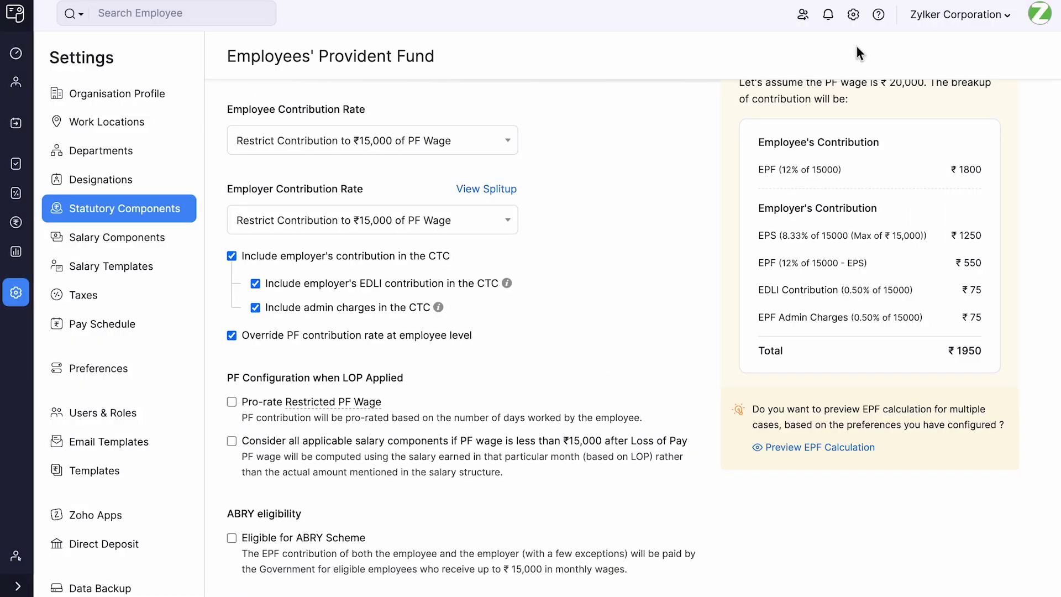
left_click(185, 216)
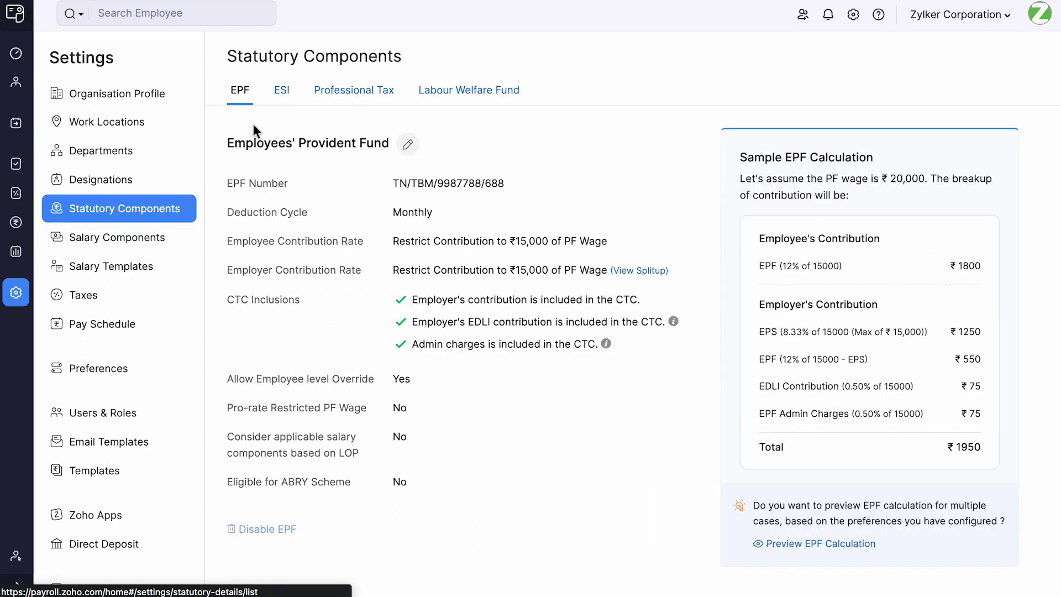
Inspect the editable Employees' State Insurance settings and leave them without saving.
left_click(283, 94)
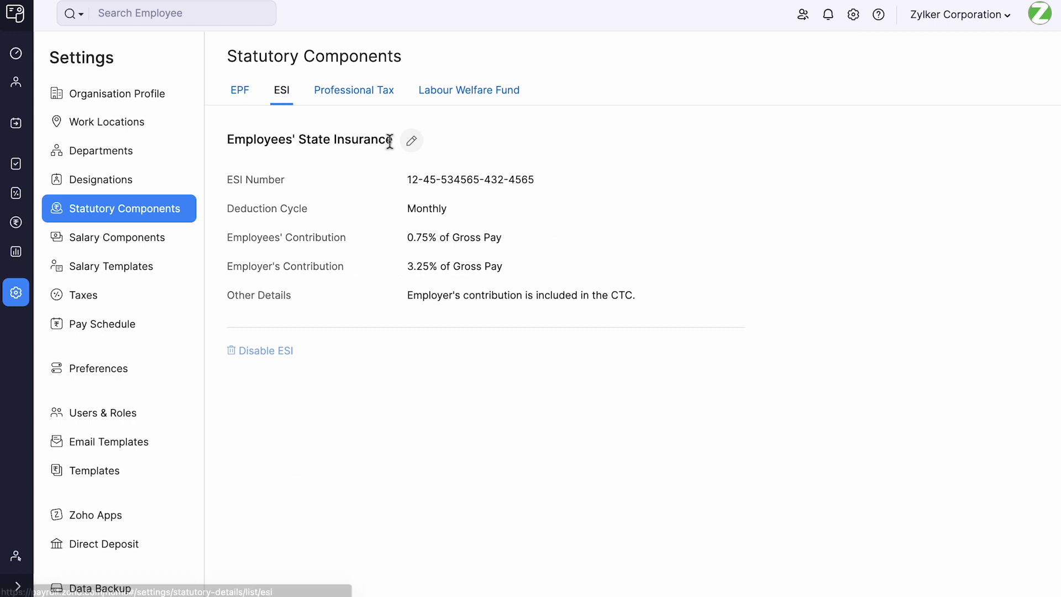
left_click(414, 147)
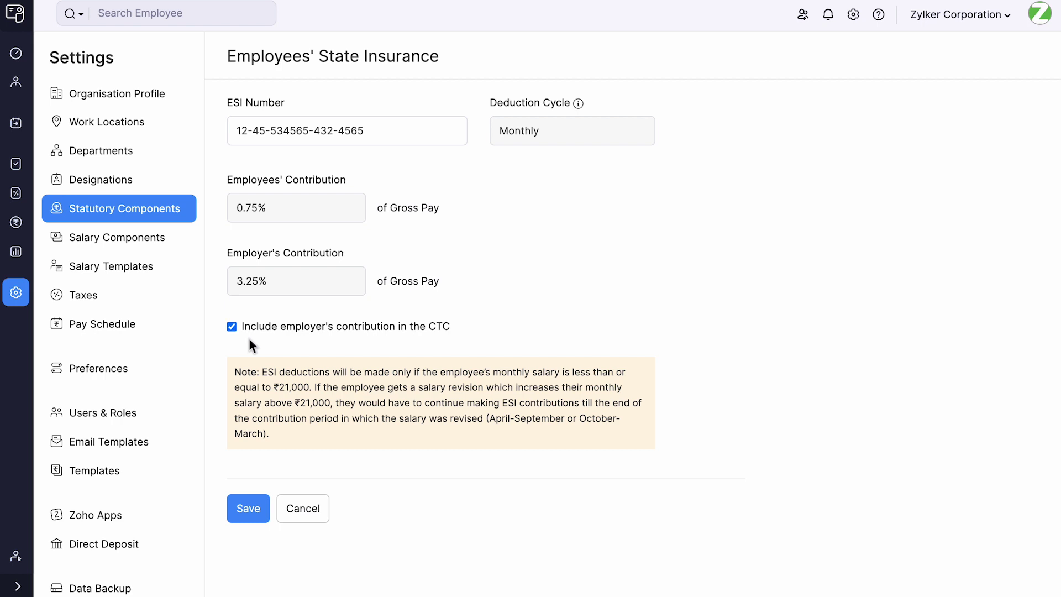
left_click(304, 518)
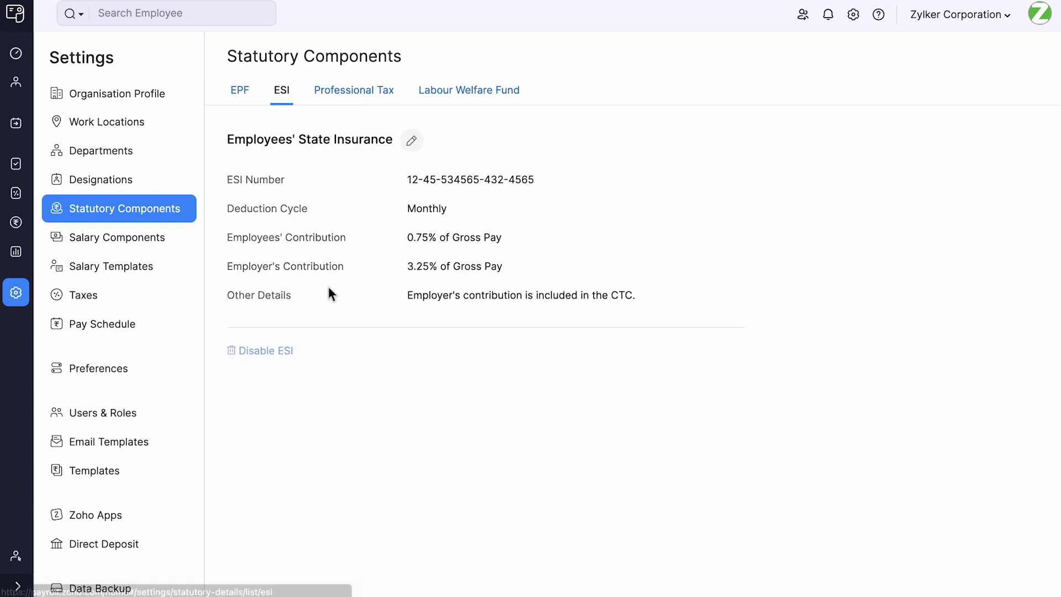
View the Head Office tax slabs for Professional Tax and the Labour Welfare Fund contributions by state.
left_click(372, 109)
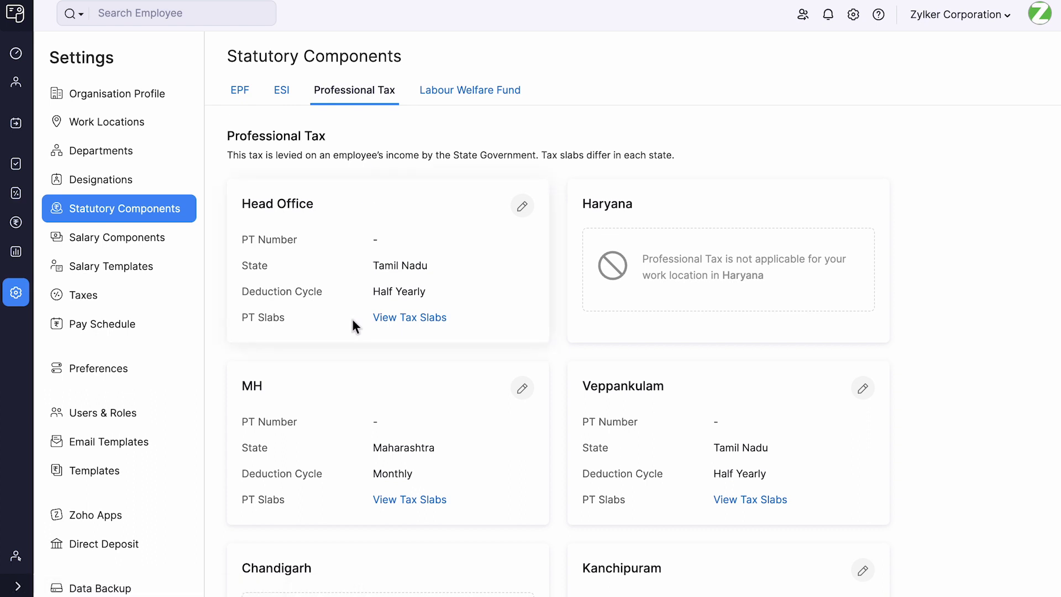
left_click(385, 325)
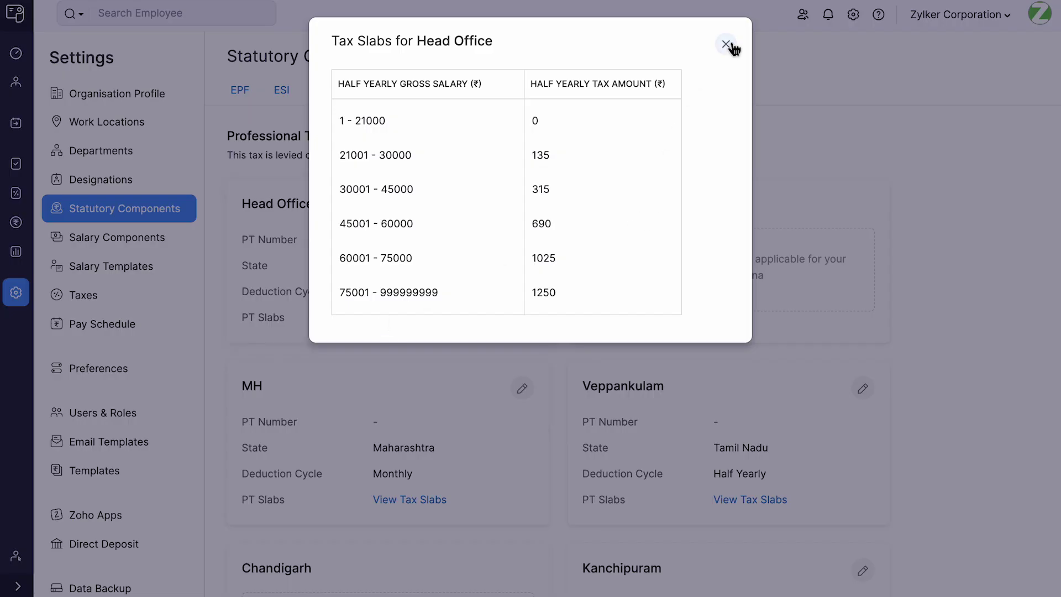
left_click(727, 44)
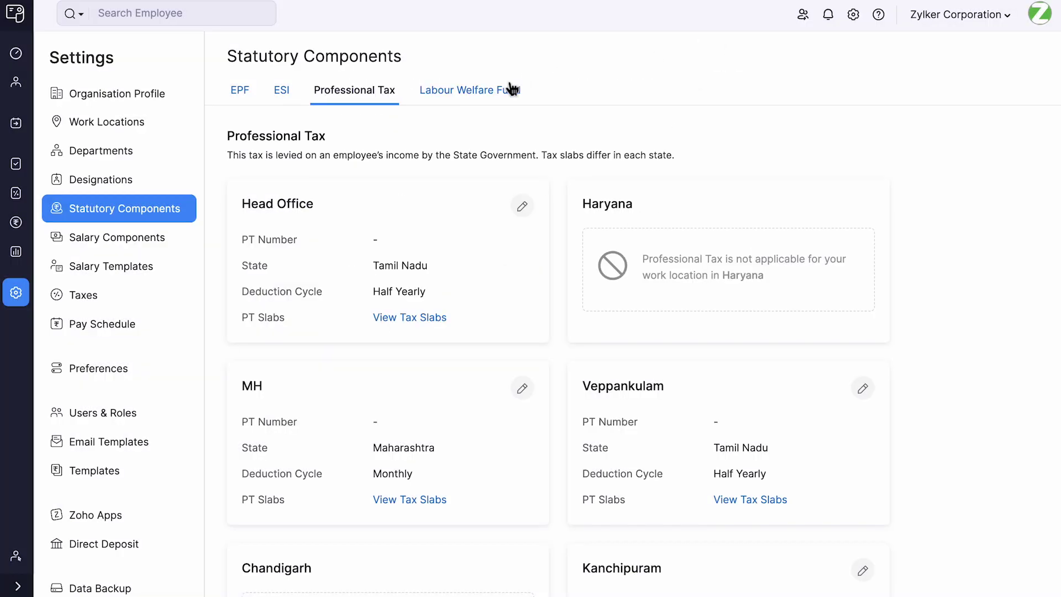
left_click(486, 105)
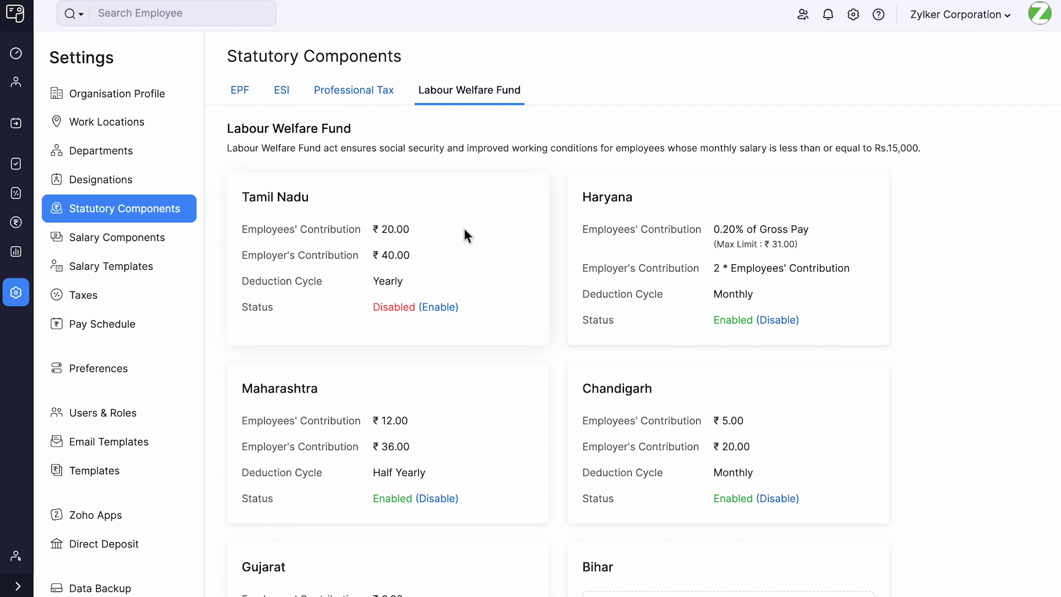
Examine the new earning form in Salary Components for the Conveyance Allowance type and close it without saving.
left_click(164, 243)
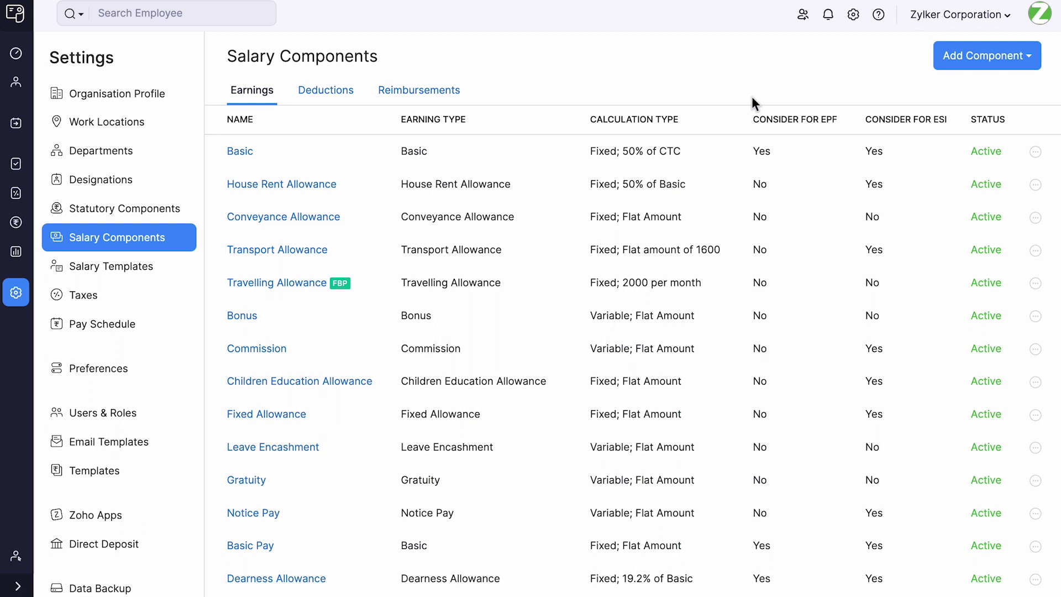
left_click(976, 57)
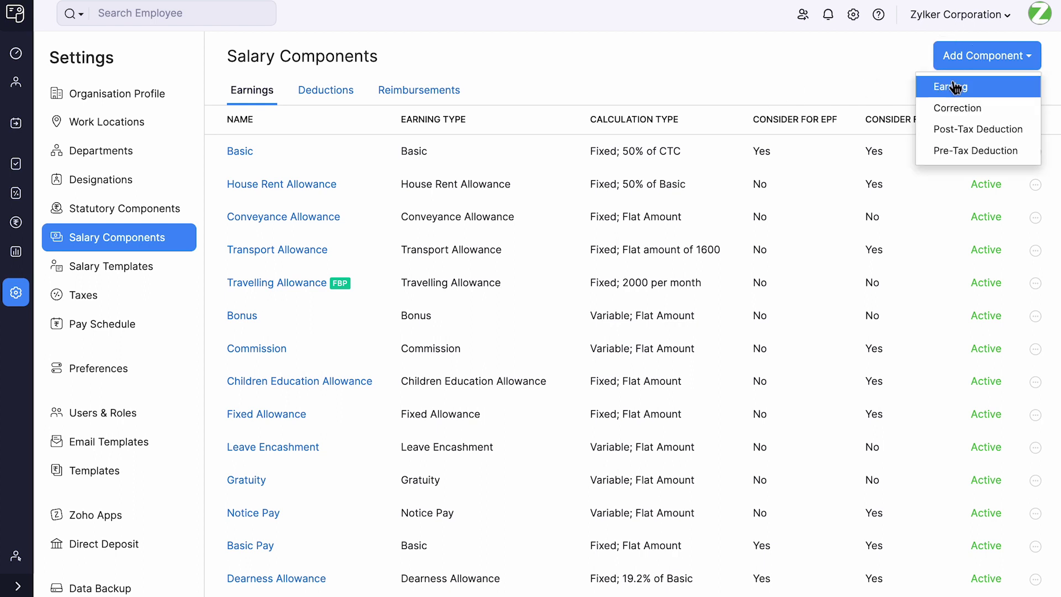
left_click(952, 88)
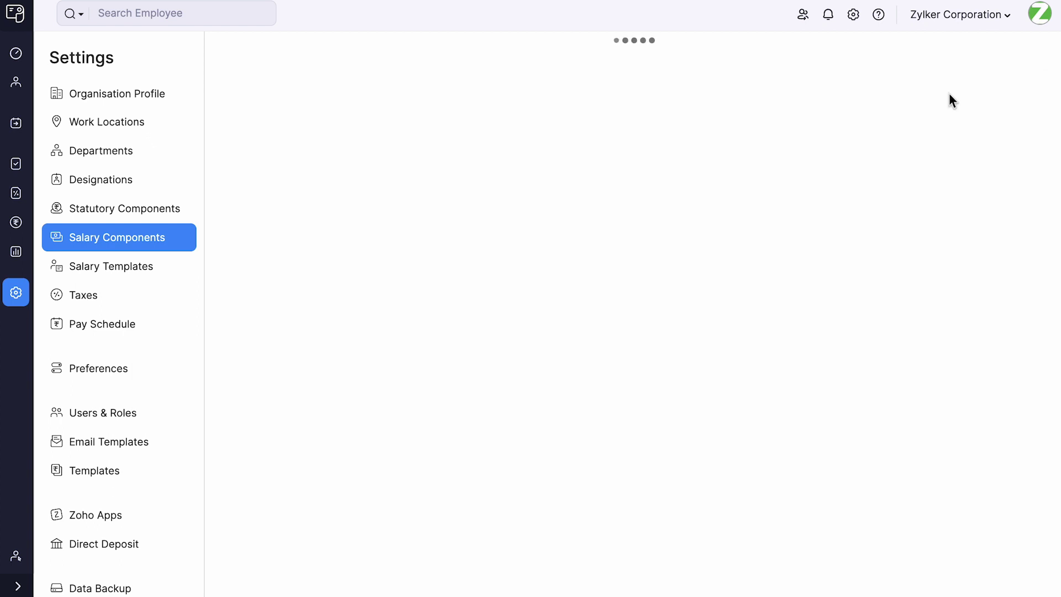
left_click(499, 143)
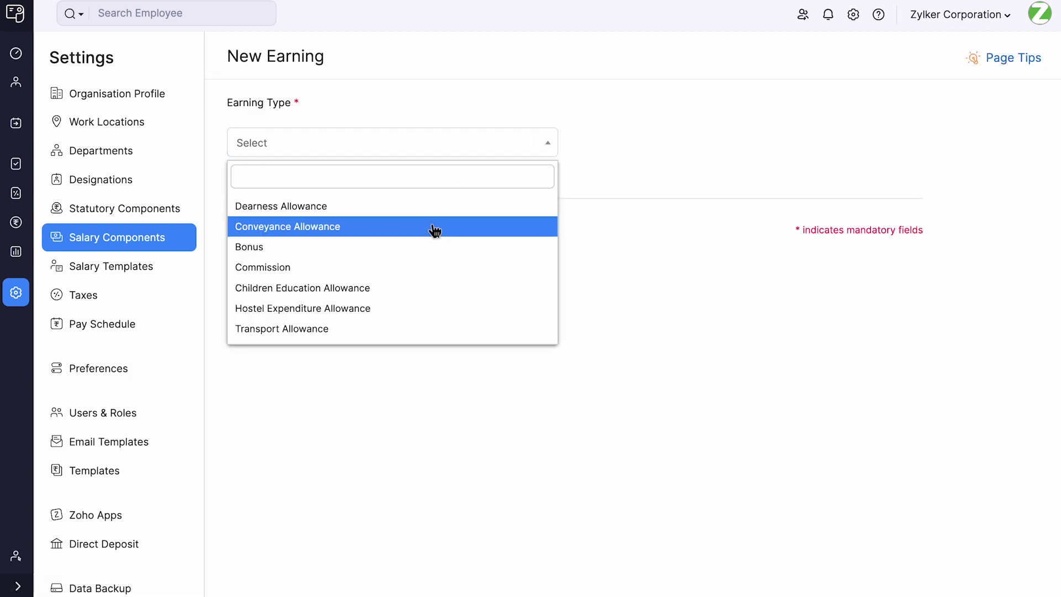
left_click(427, 227)
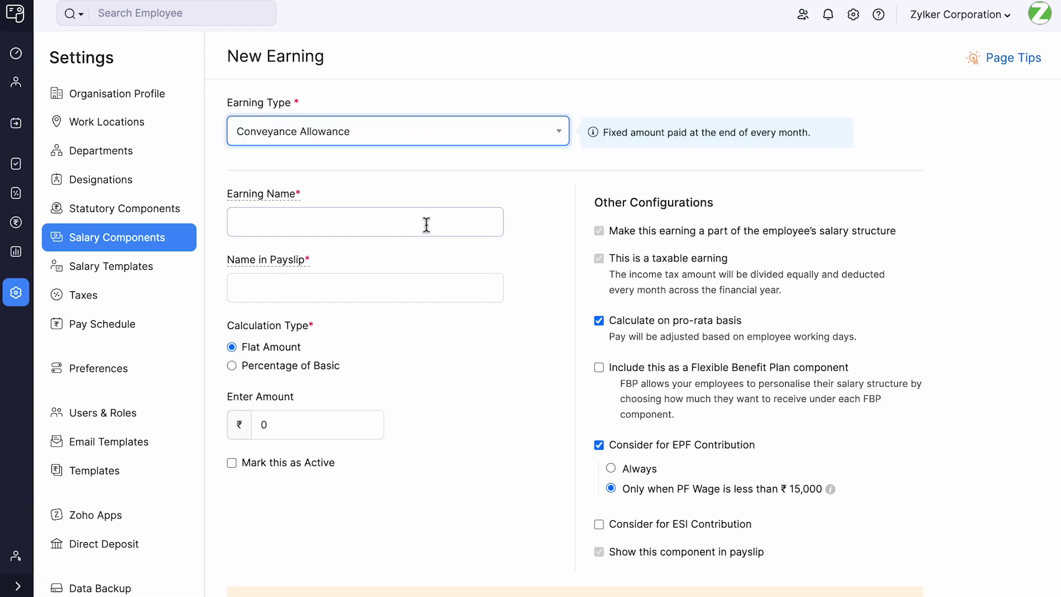
left_click(426, 225)
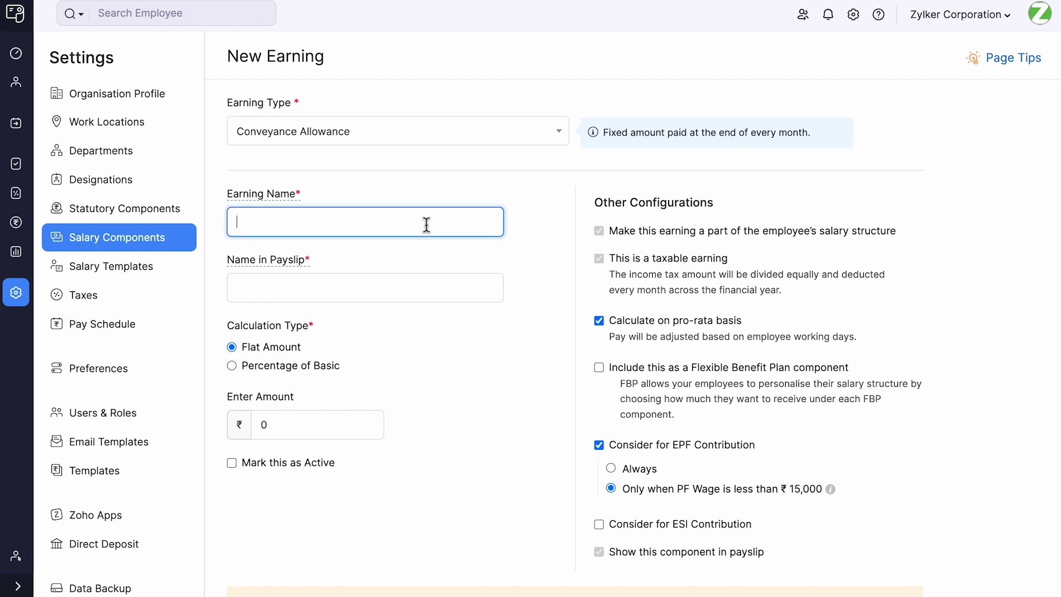
scroll(389, 351, "down", 1)
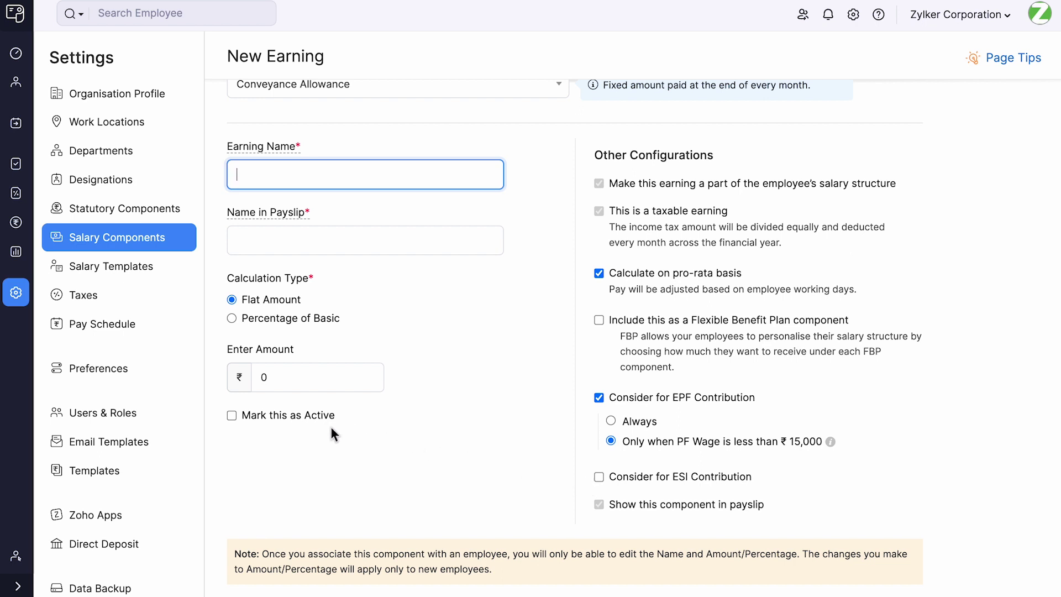
scroll(331, 428, "down", 2)
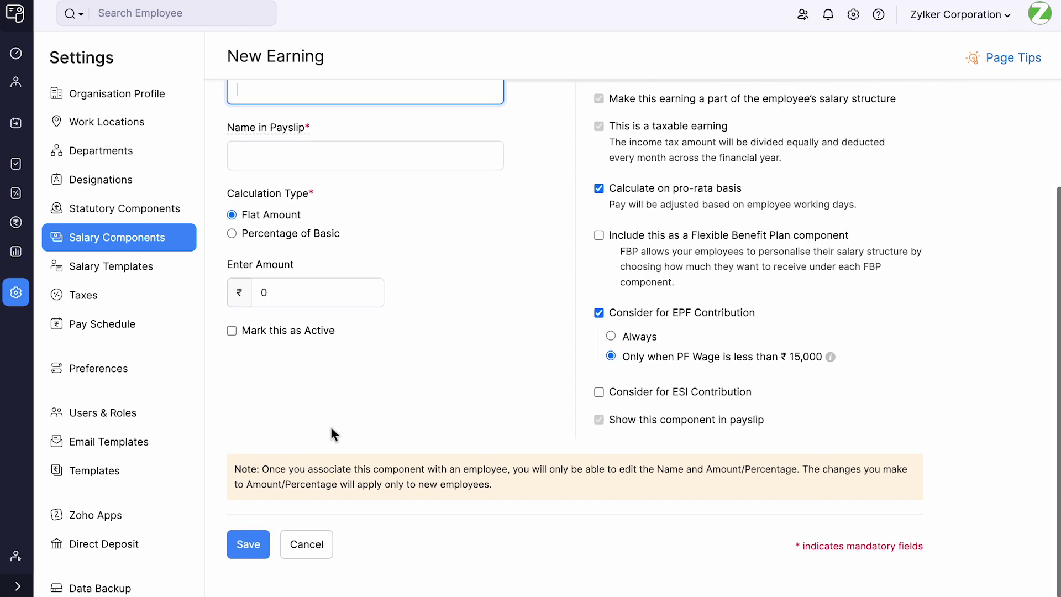
left_click(305, 547)
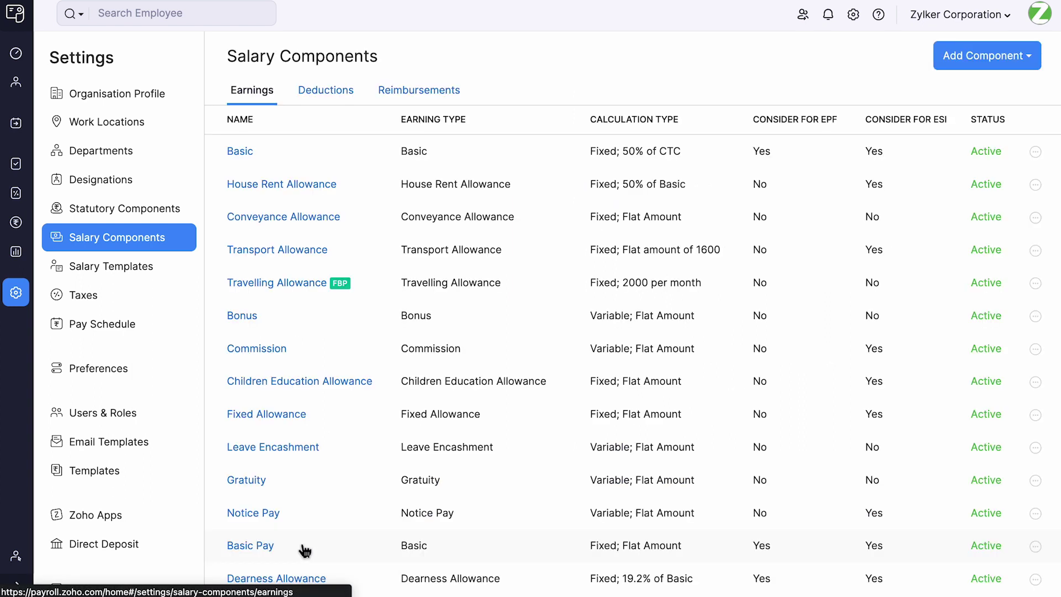
Review the deductions and try a new pre-tax deduction associated with Medi Claim Policy for parents - 80D, then cancel it.
left_click(334, 104)
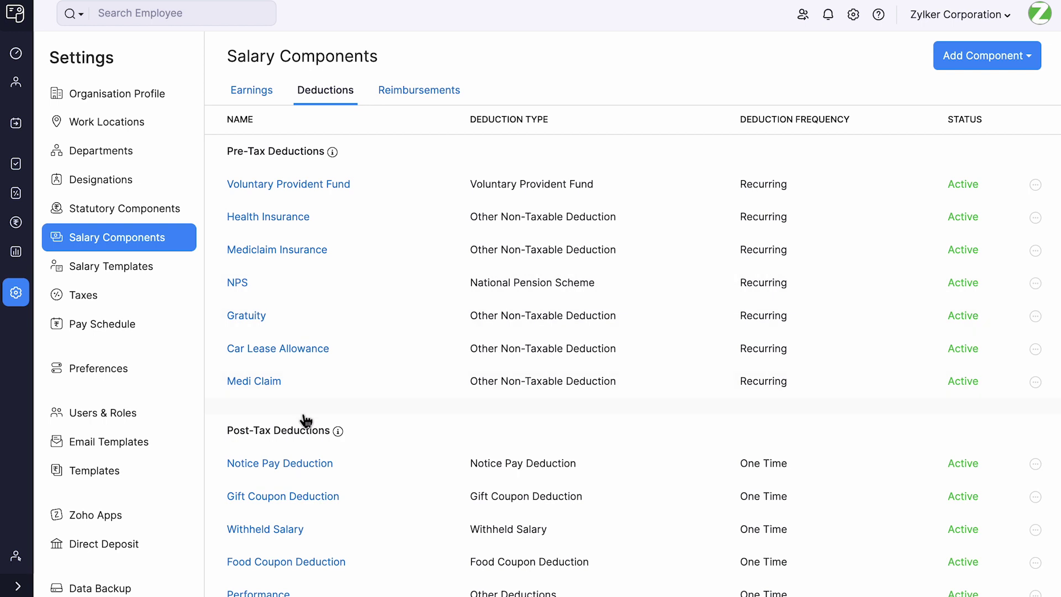
scroll(301, 425, "down", 1)
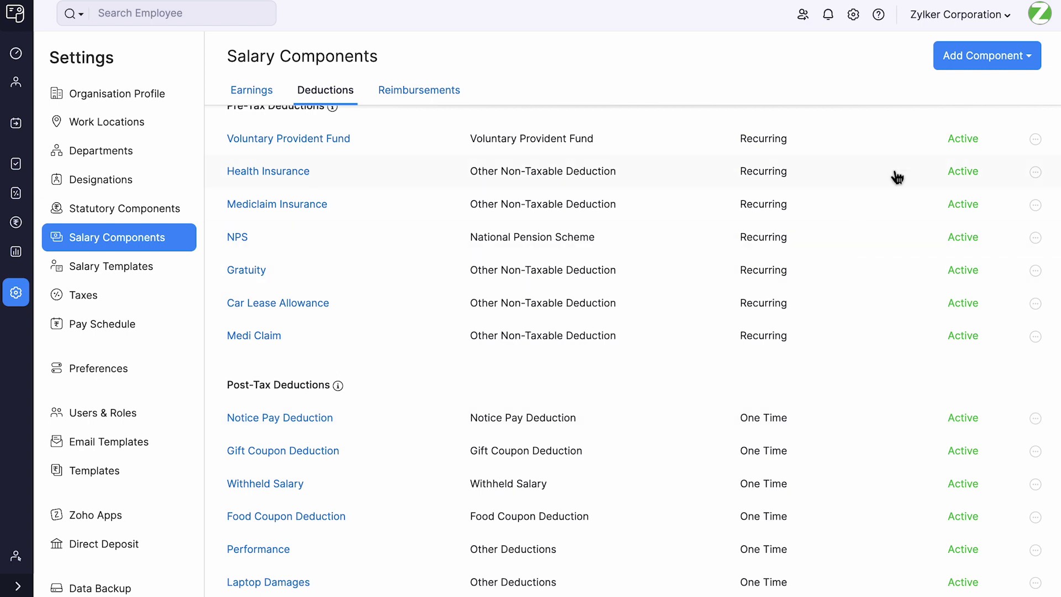
left_click(979, 66)
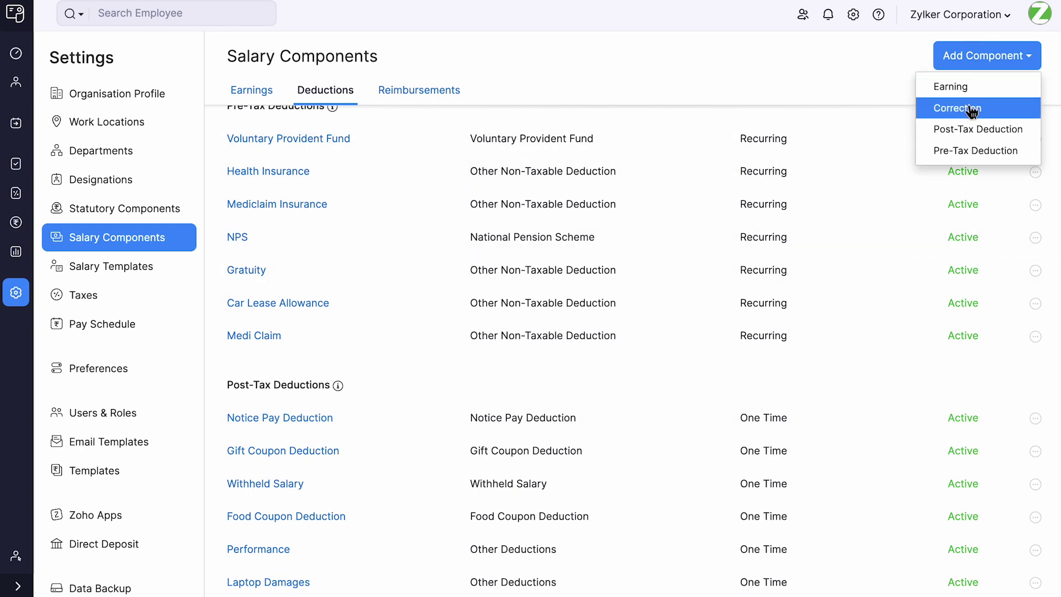
left_click(962, 153)
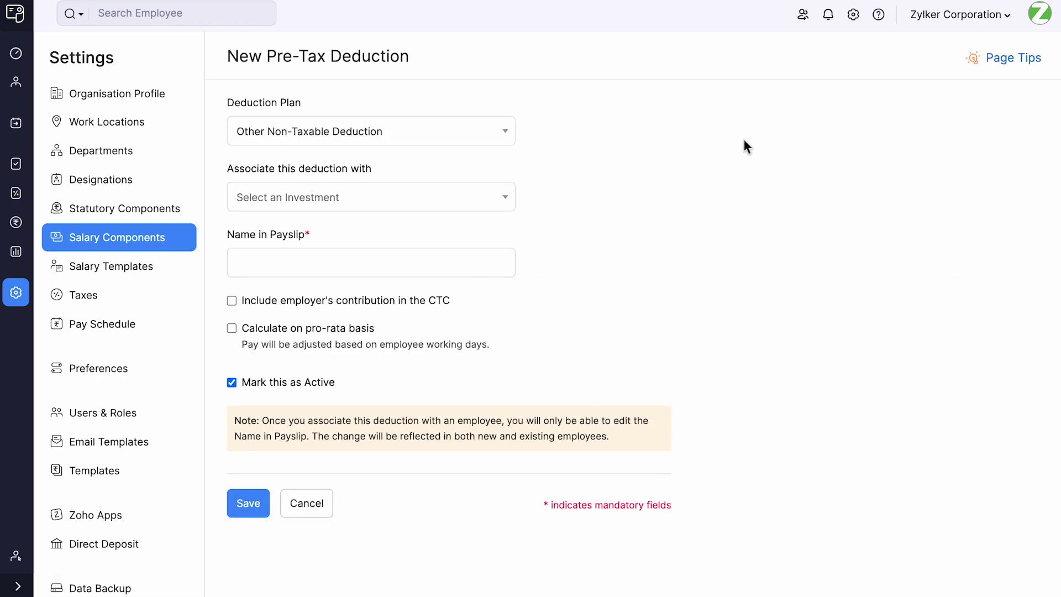
left_click(464, 210)
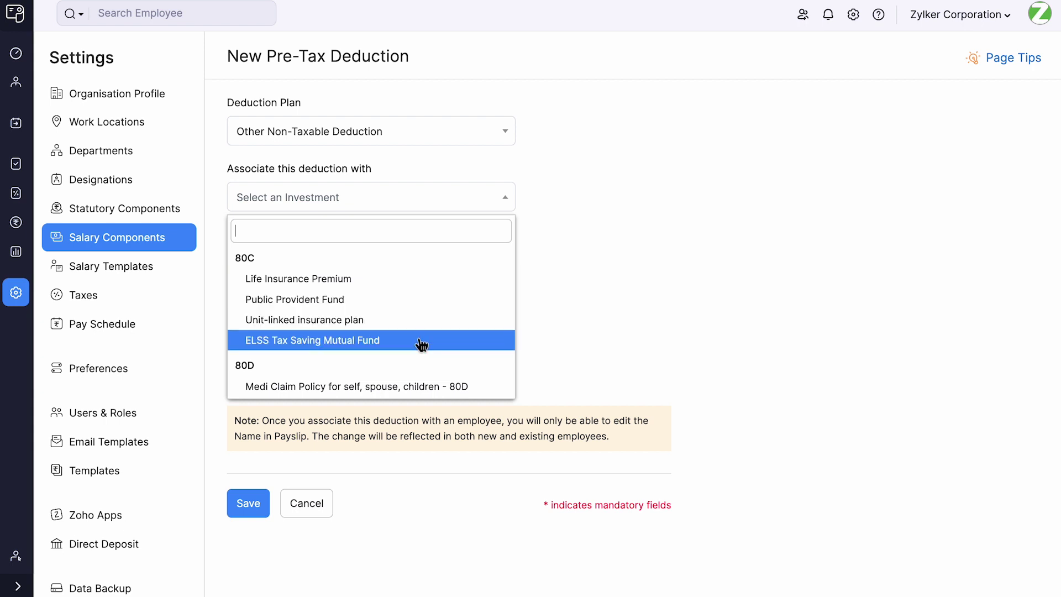
scroll(422, 345, "down", 3)
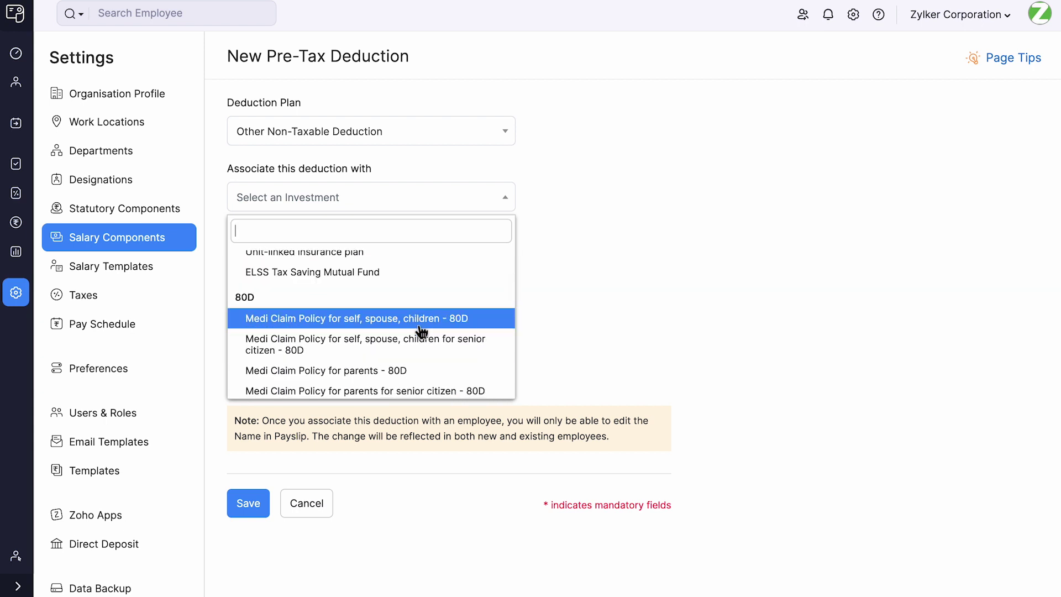
left_click(416, 371)
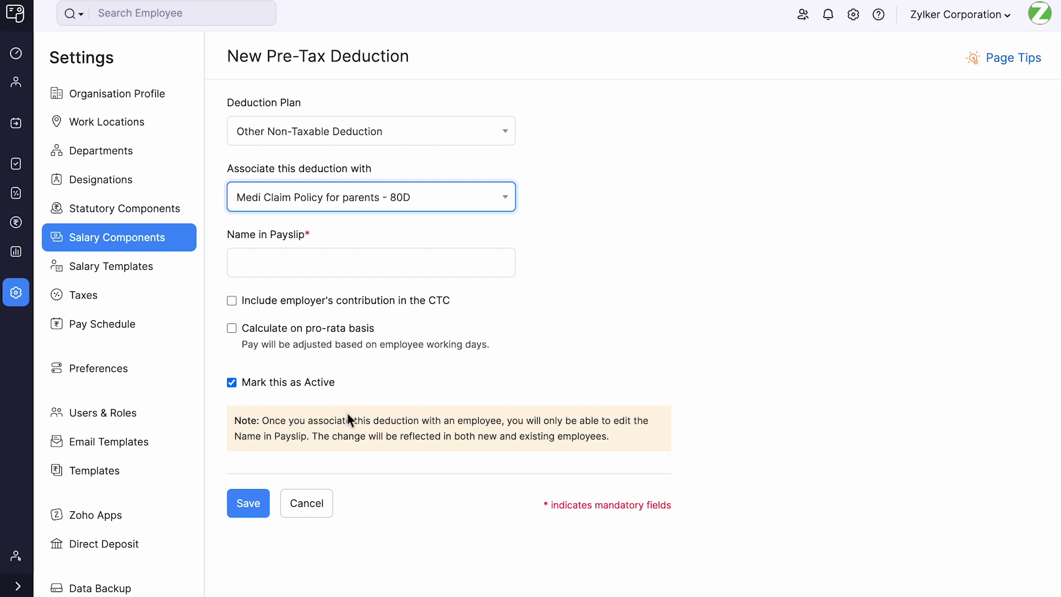
left_click(322, 502)
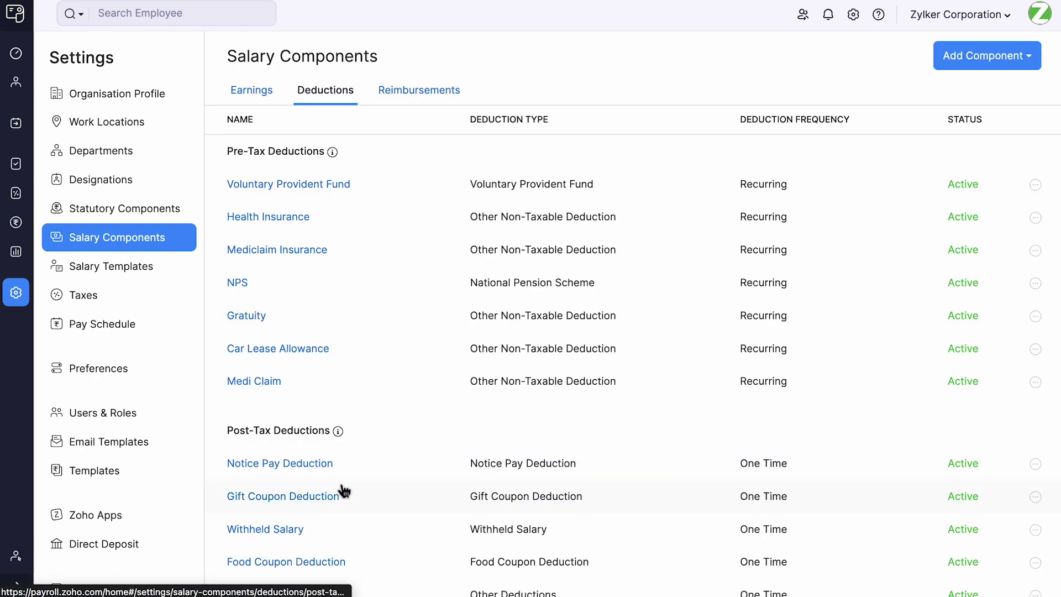
View the component types available to add and examine the Reimbursements salary components.
left_click(978, 62)
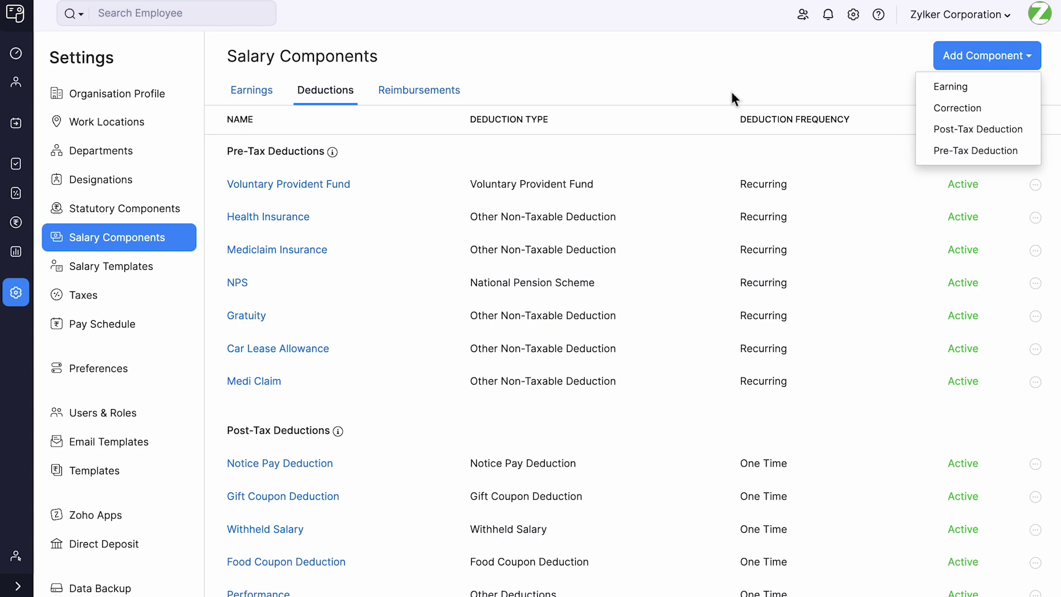
left_click(453, 107)
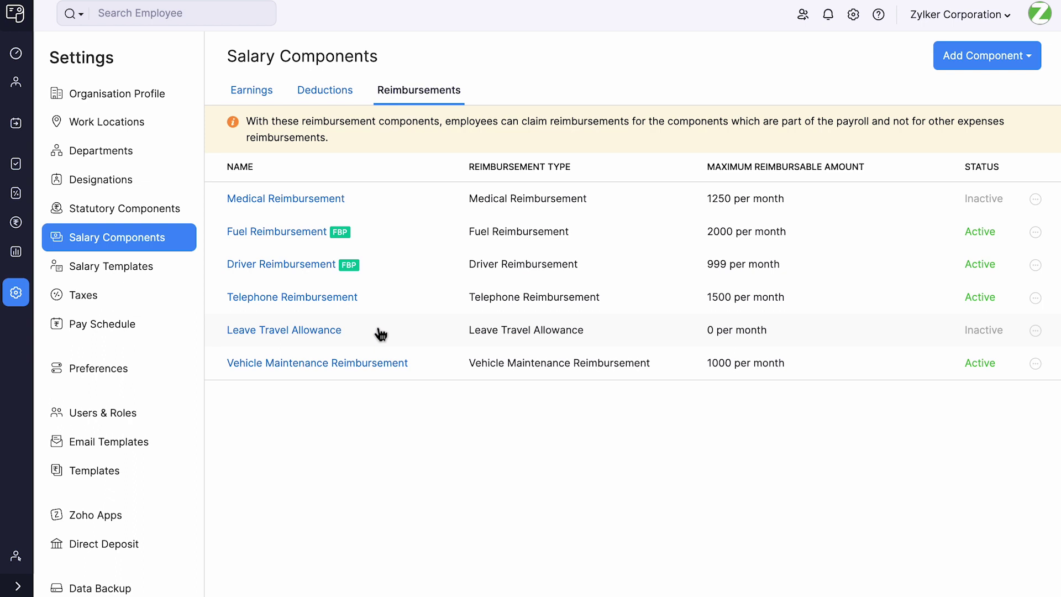
Explore the new salary template form in Salary Templates, adding House Rent Allowance to its earnings, and cancel without saving.
left_click(174, 280)
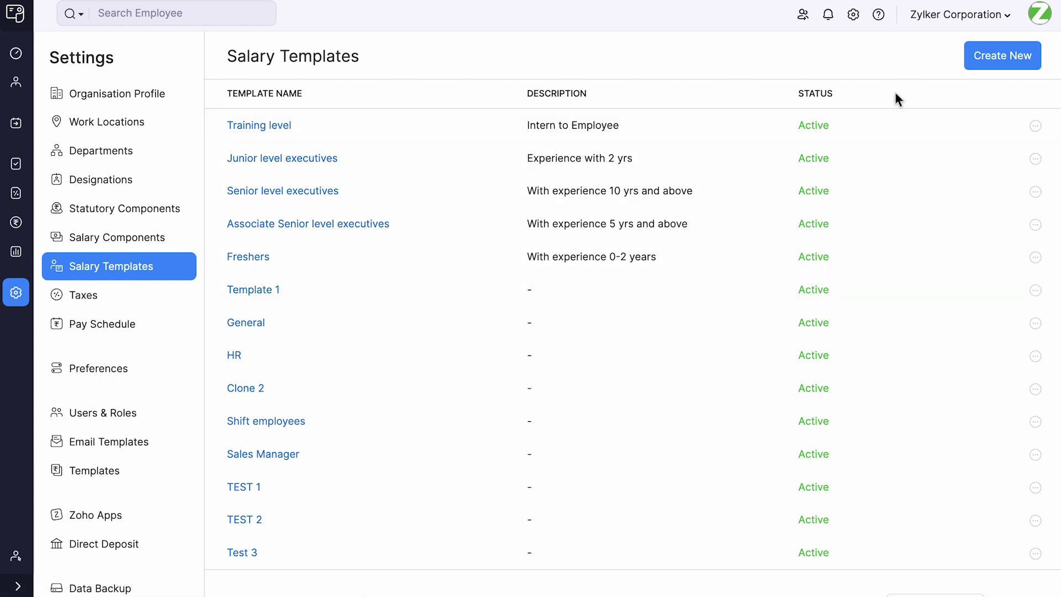
left_click(990, 72)
left_click(356, 97)
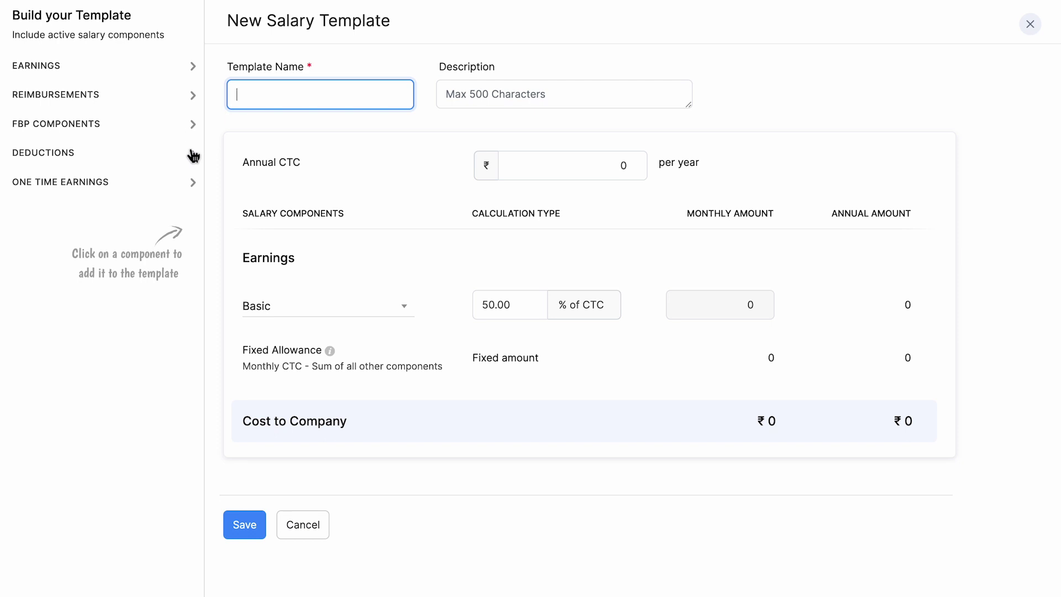
left_click(192, 71)
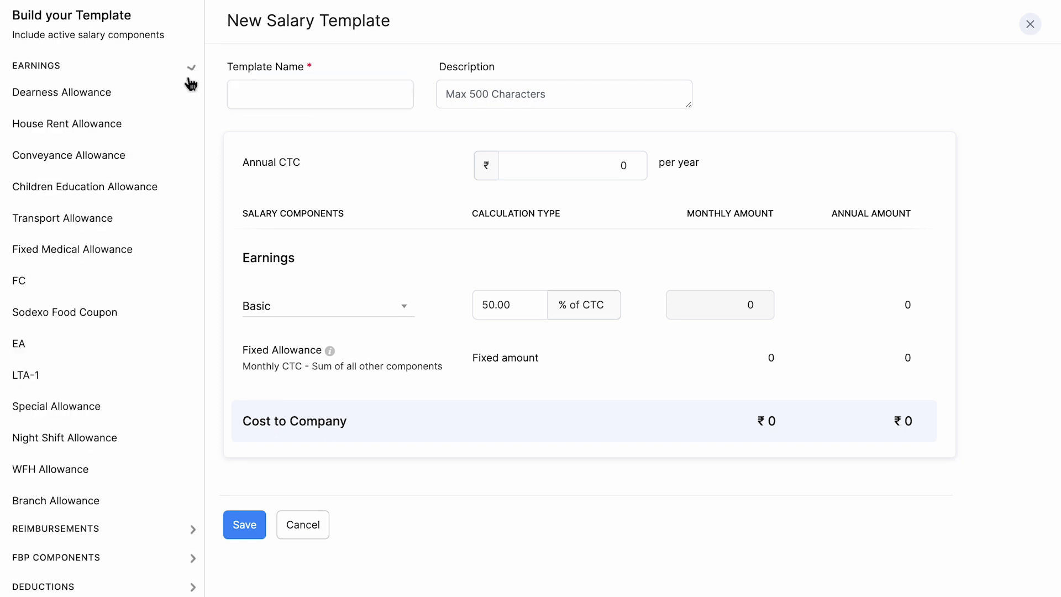
left_click(161, 124)
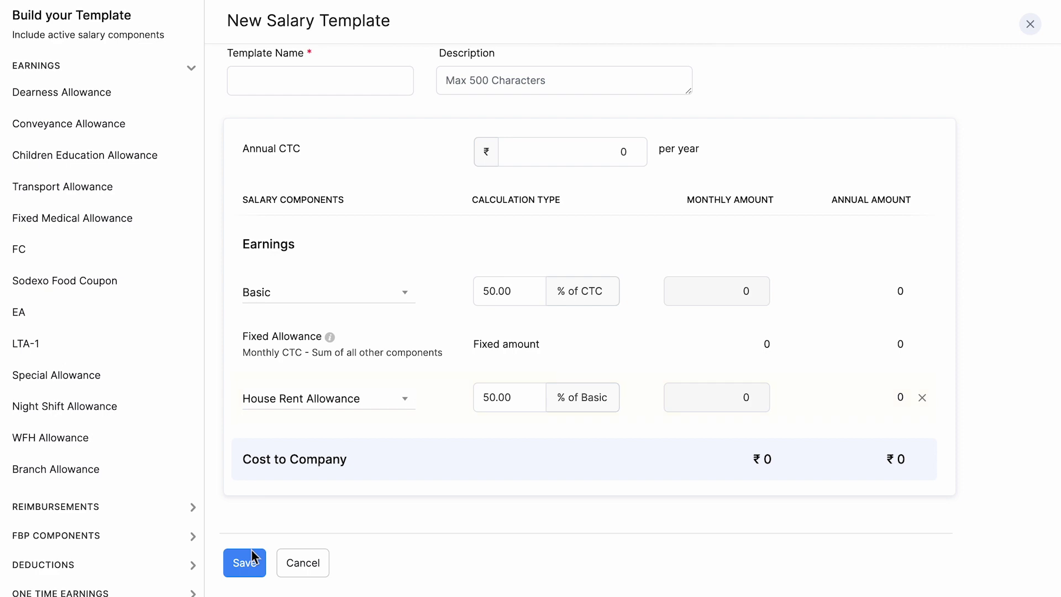
left_click(303, 567)
left_click(512, 105)
Review the organisation tax and deductor details under Taxes, and the Pay Schedule with its upcoming payrolls.
left_click(194, 300)
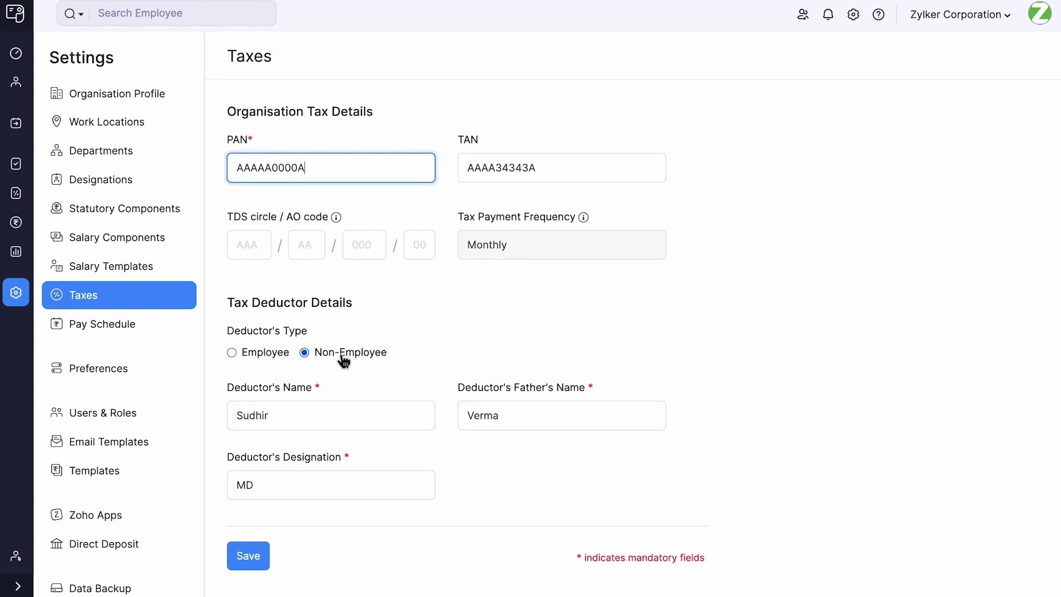
scroll(353, 454, "down", 1)
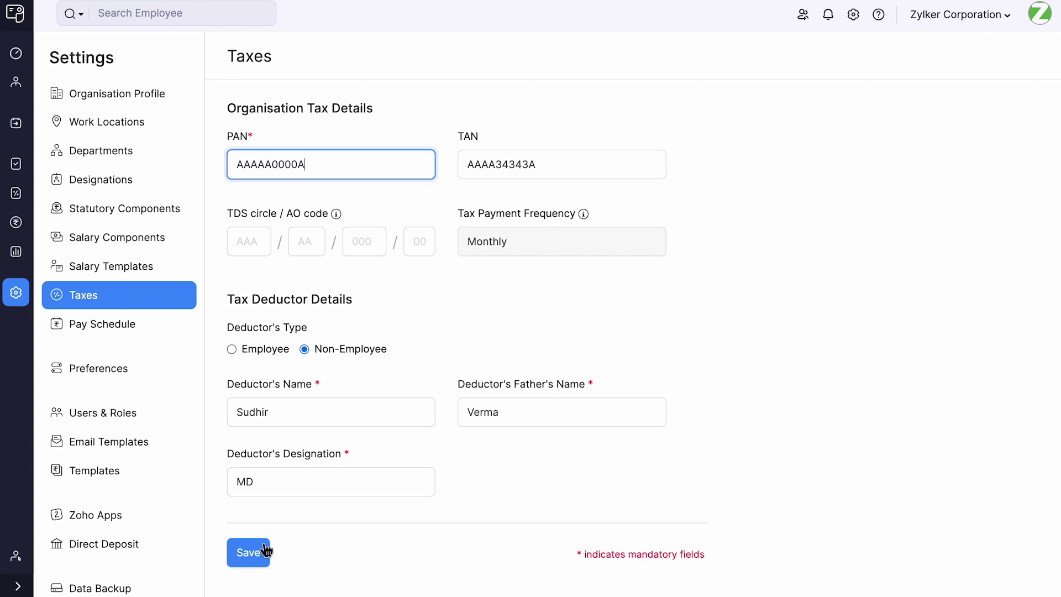
left_click(184, 332)
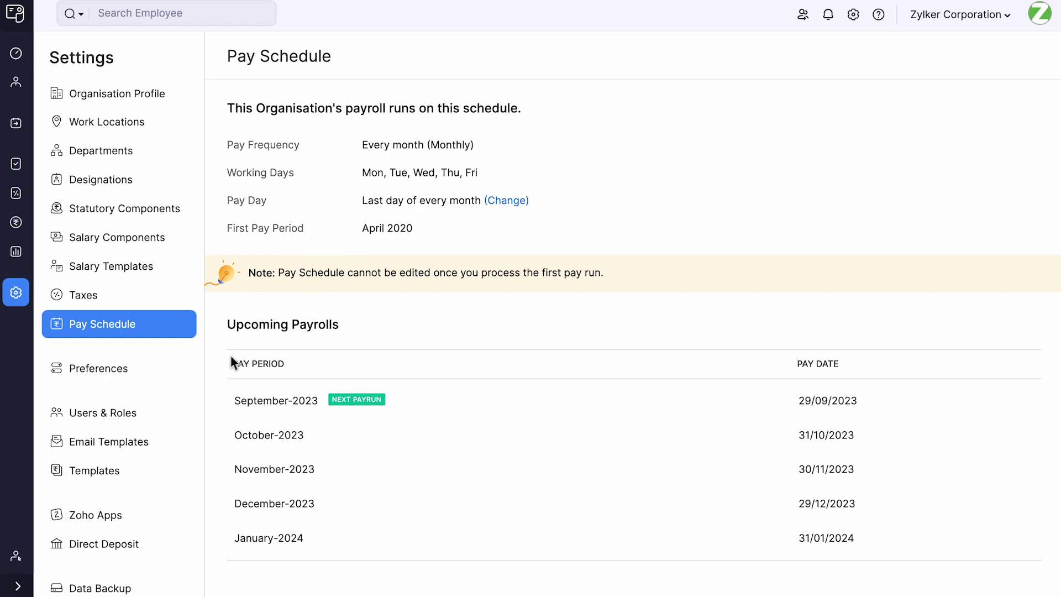
Review the users and roles, examine the permissions in the new role form, and close it without saving.
left_click(192, 426)
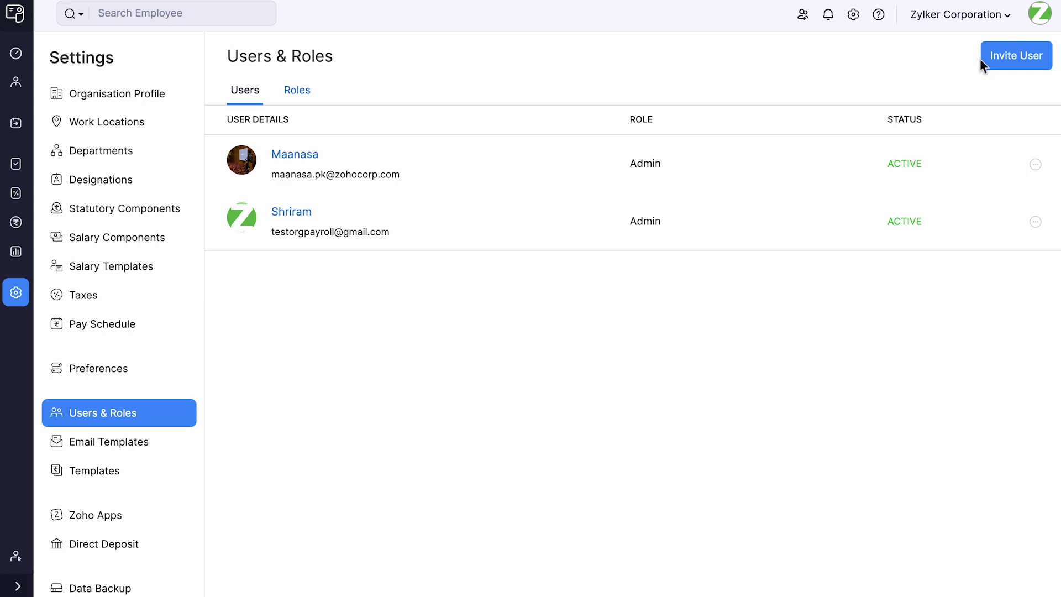
left_click(297, 95)
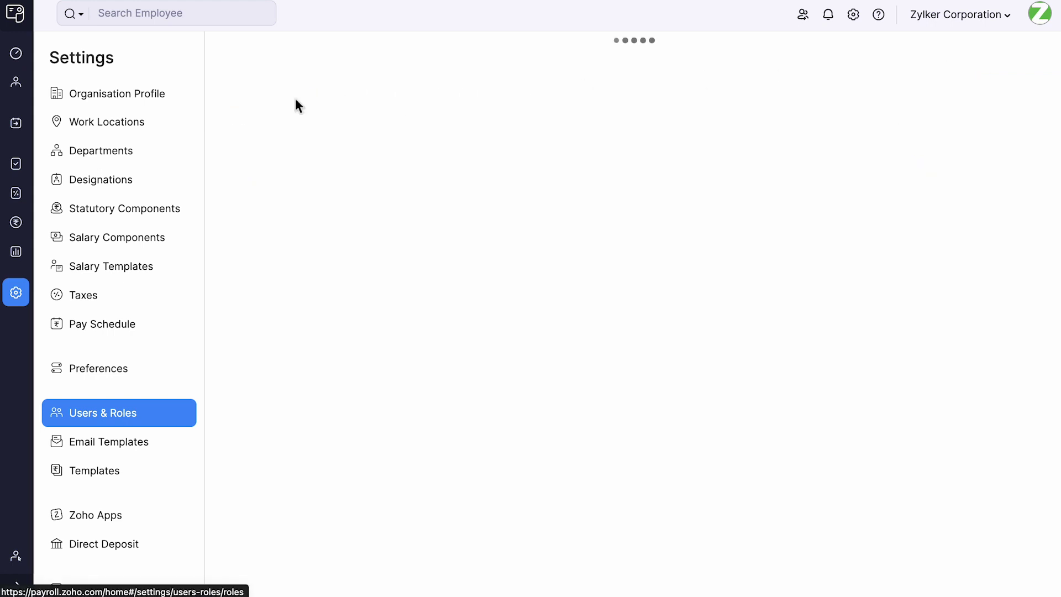
left_click(1015, 58)
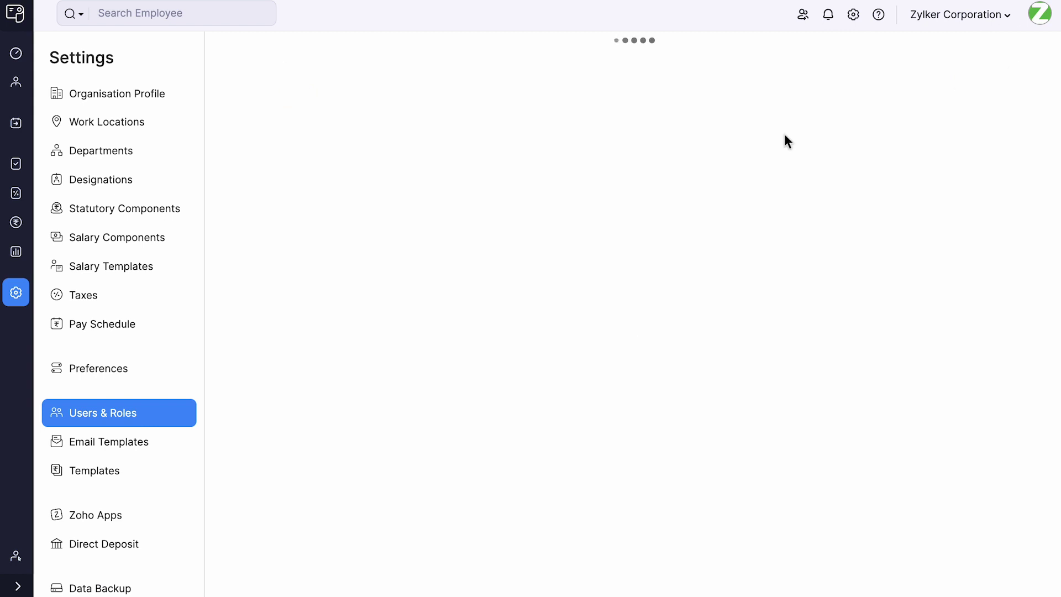
scroll(563, 392, "down", 4)
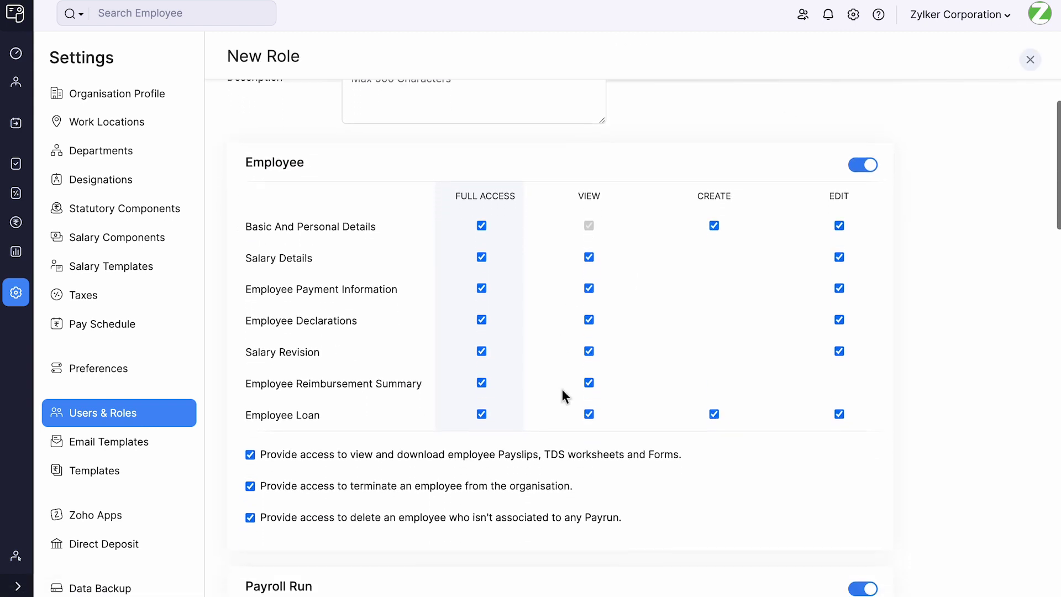
scroll(563, 393, "down", 15)
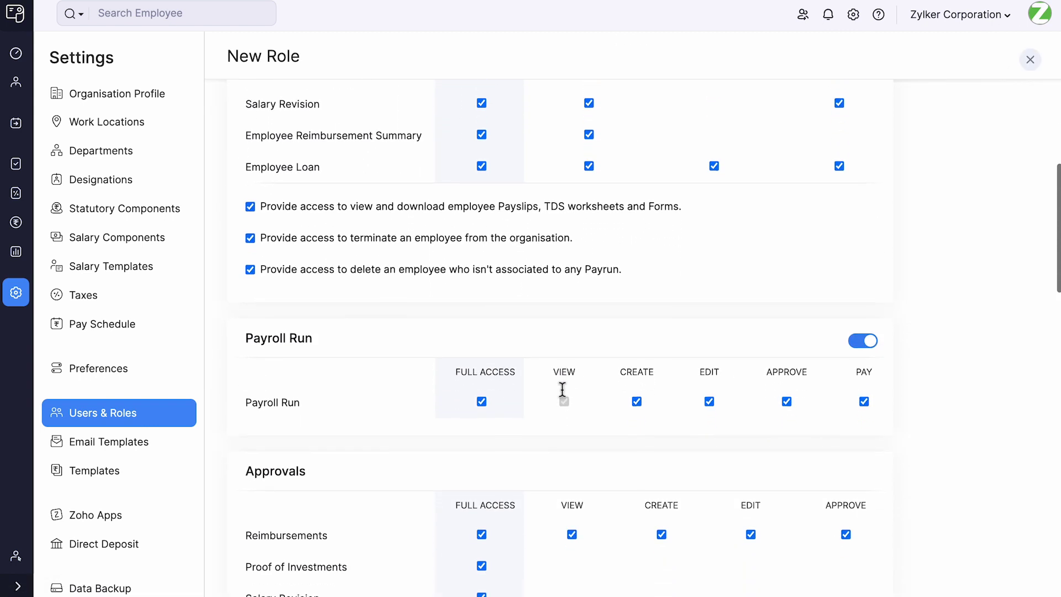
scroll(563, 394, "down", 3)
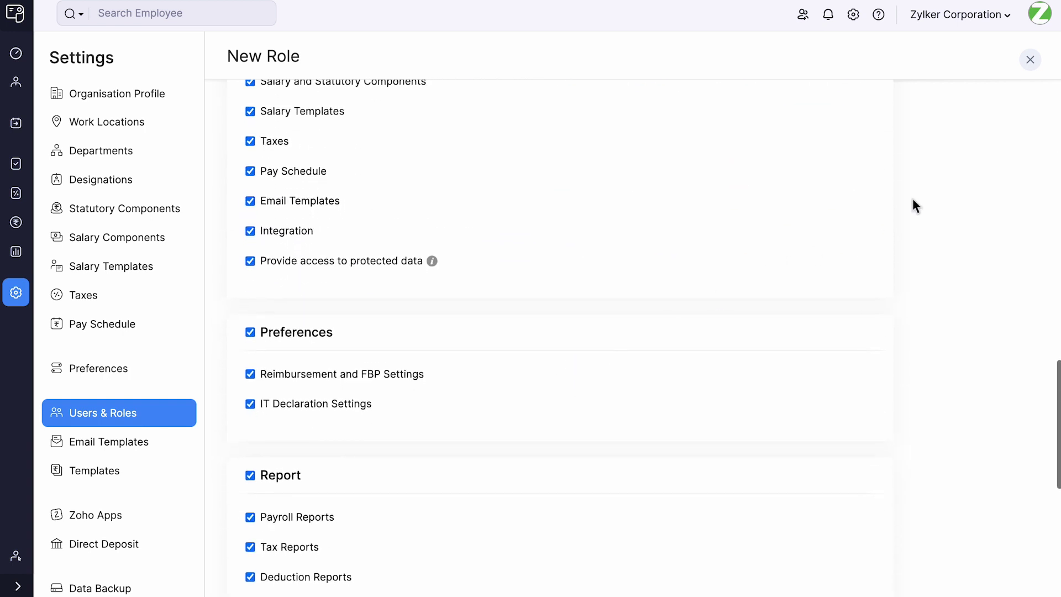
left_click(1030, 61)
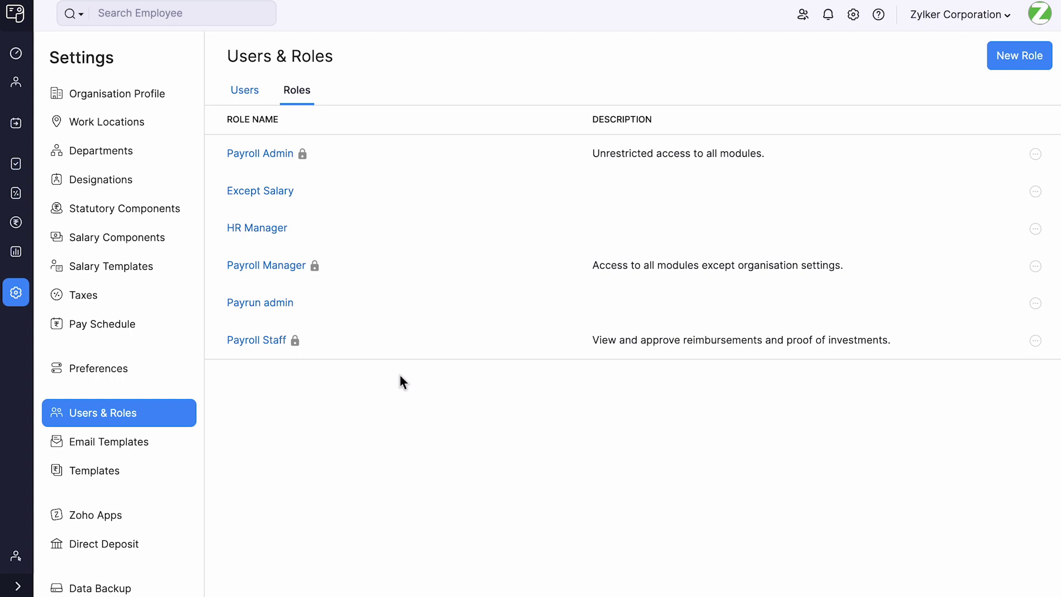
Inspect the Simple Template's editing options among the regular payslips, close it unsaved, and view the Final Settlement Payslip template.
left_click(180, 482)
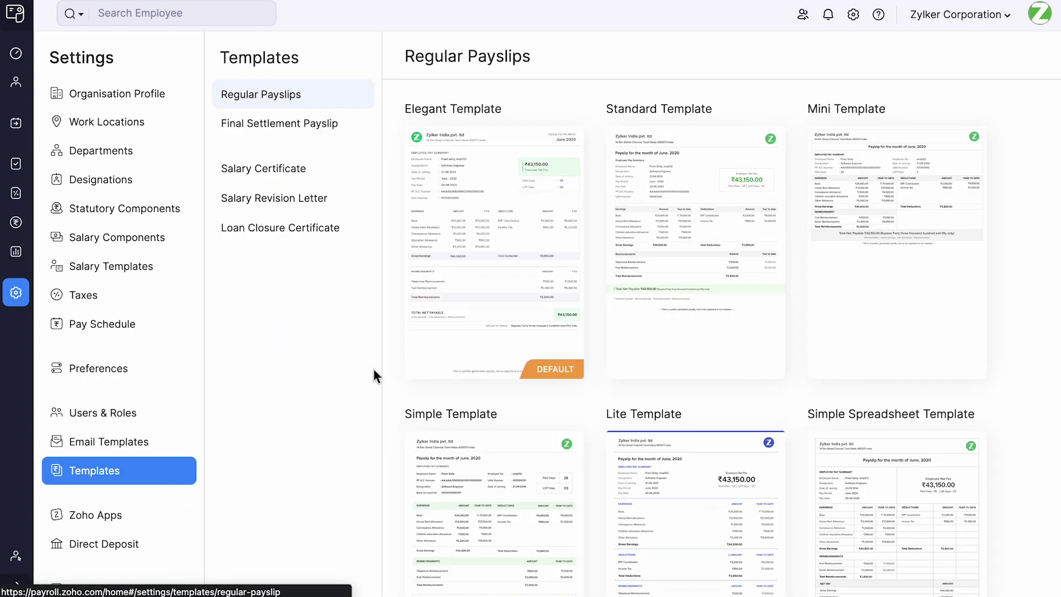
scroll(416, 363, "down", 2)
scroll(416, 363, "down", 2)
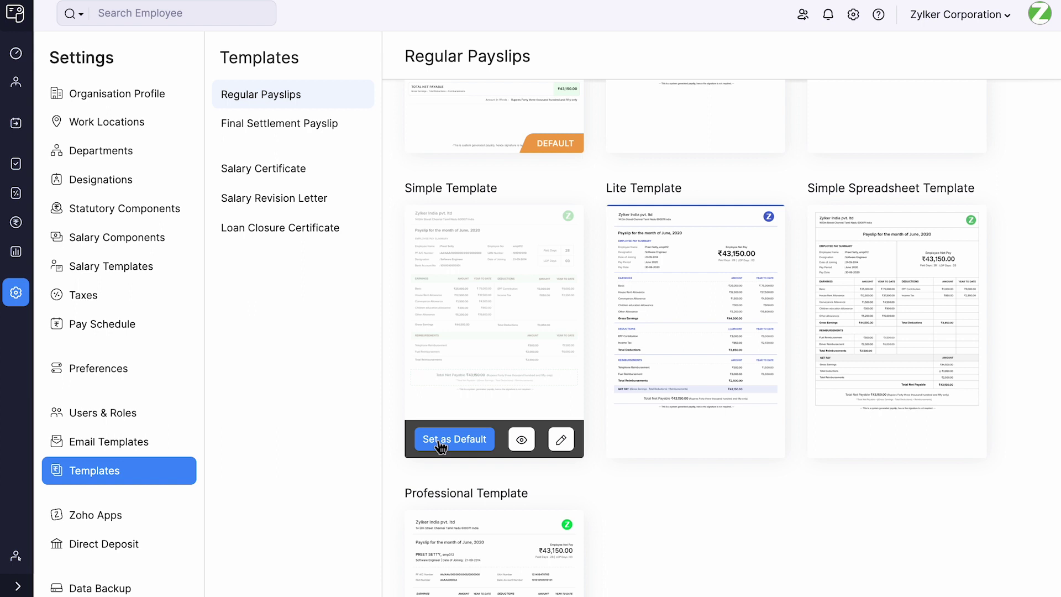
left_click(563, 437)
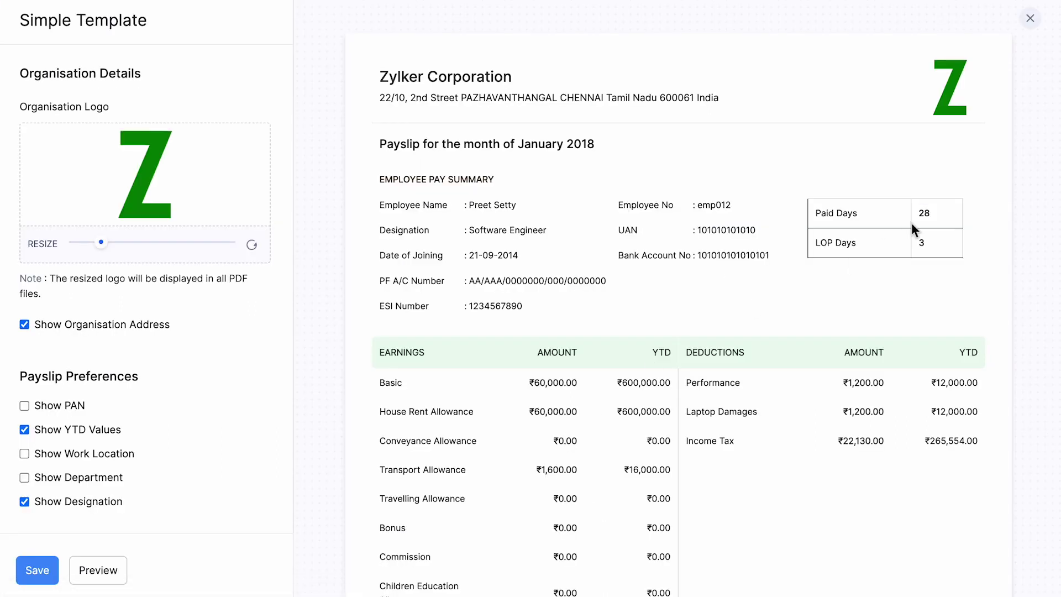
left_click(1030, 18)
left_click(360, 133)
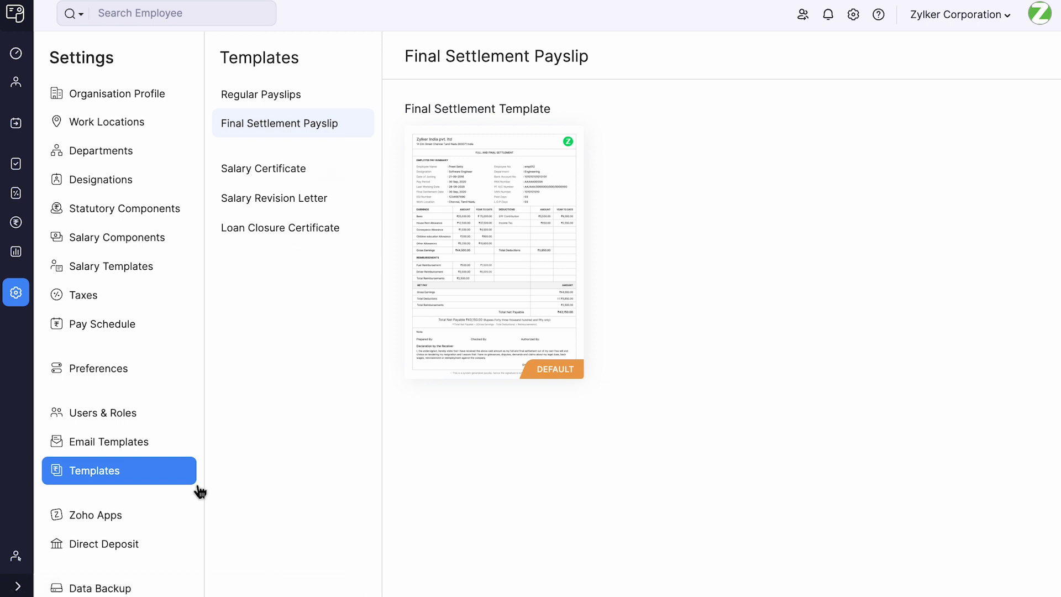
View the Zoho Apps integrations and the banks offered for Direct Deposit.
left_click(182, 528)
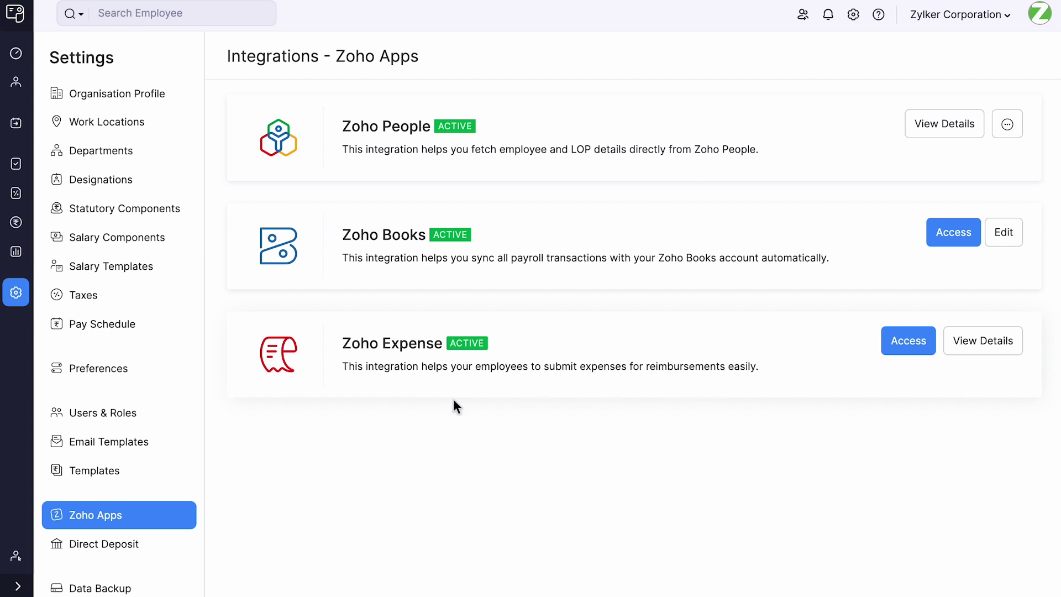
left_click(180, 556)
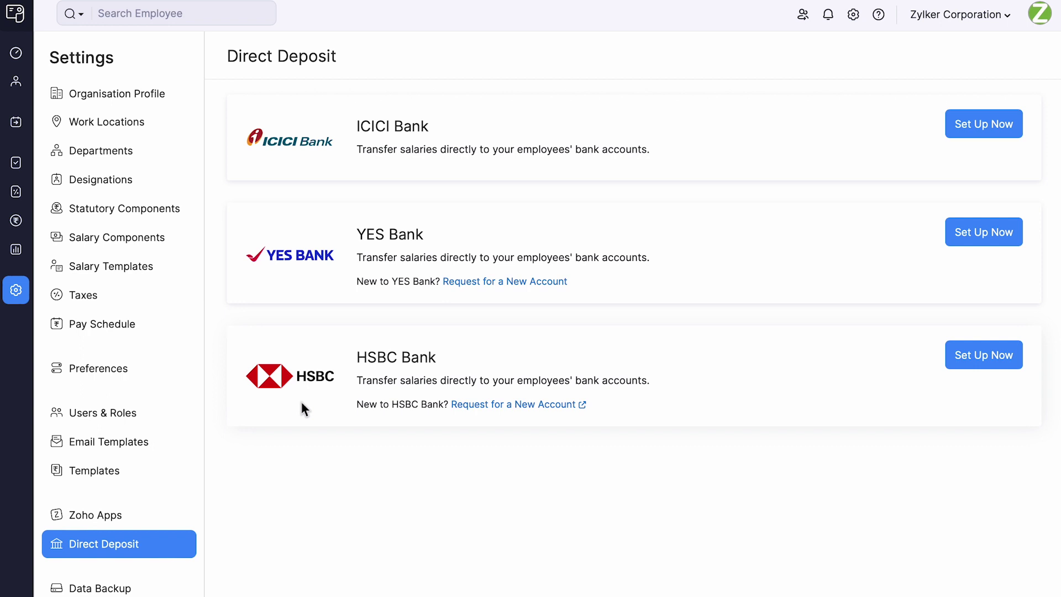
Examine the Employee Portal preferences, including its contact and banner message, and the Flexible Benefit Plan declaration date and employee alerts.
left_click(190, 384)
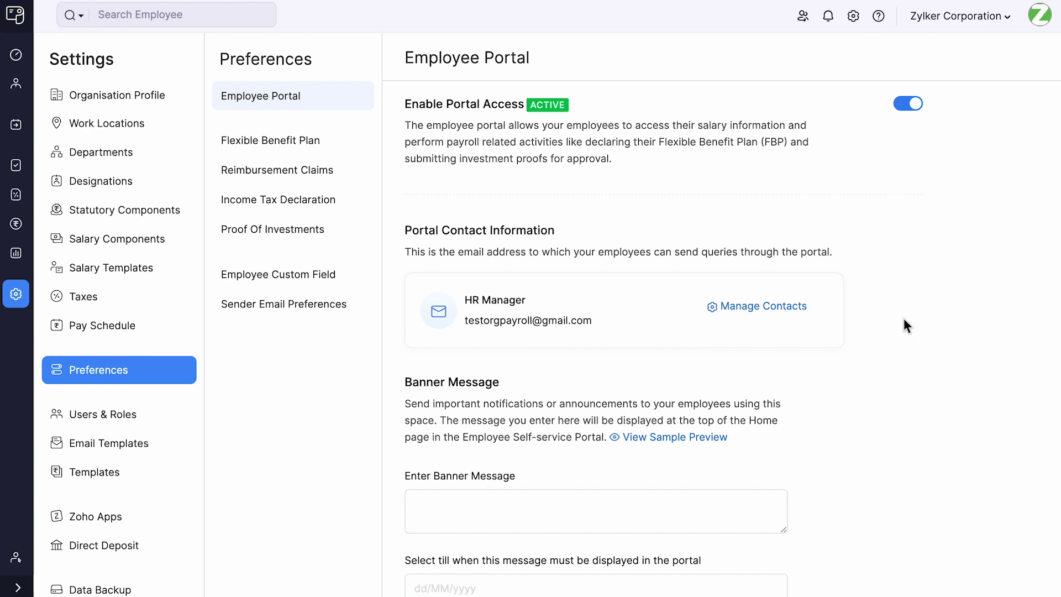
scroll(905, 320, "down", 3)
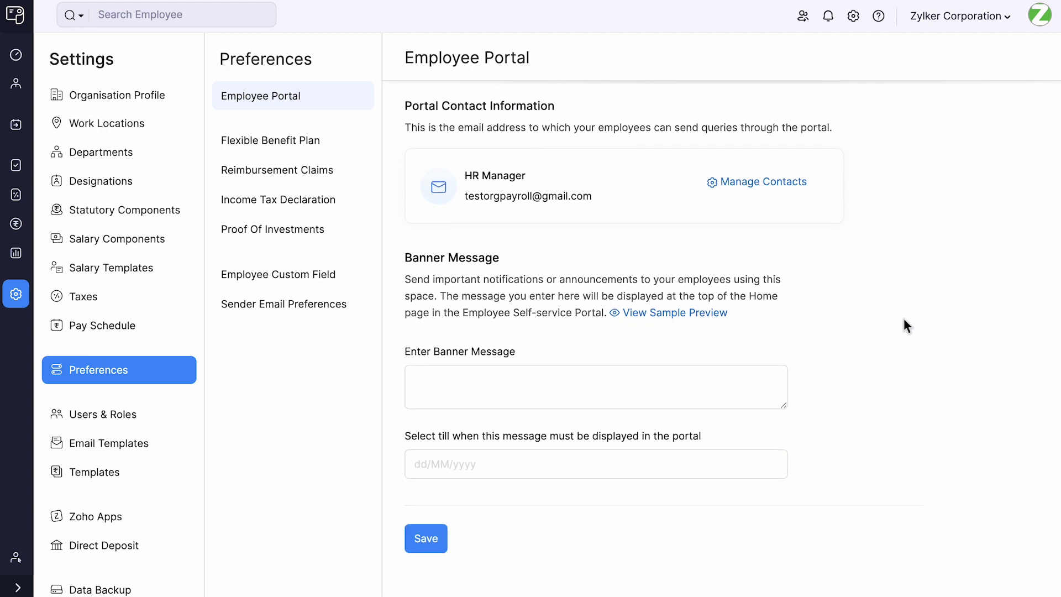
mouse_move(724, 321)
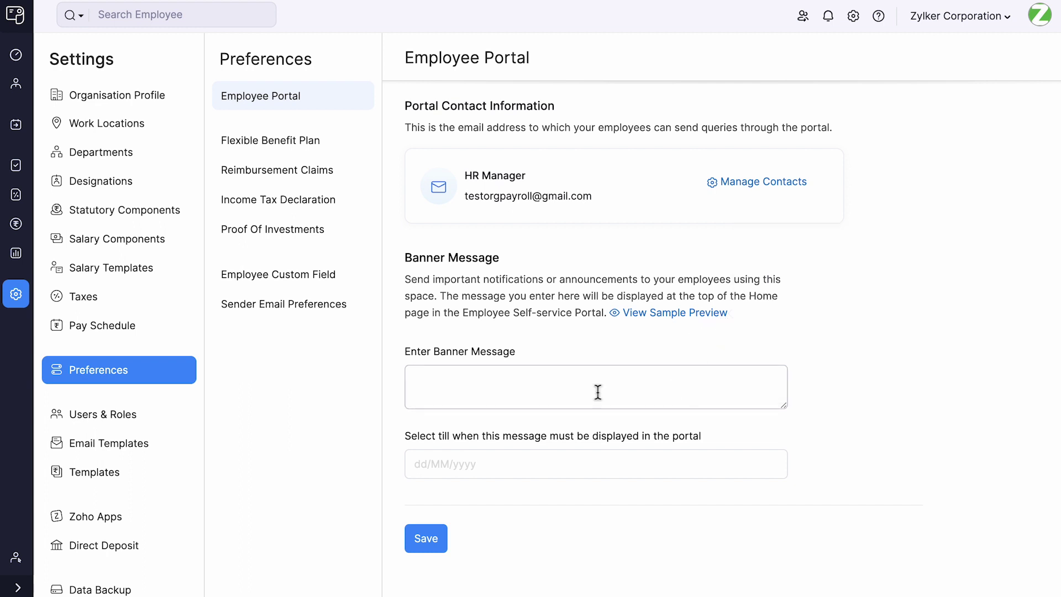
left_click(358, 151)
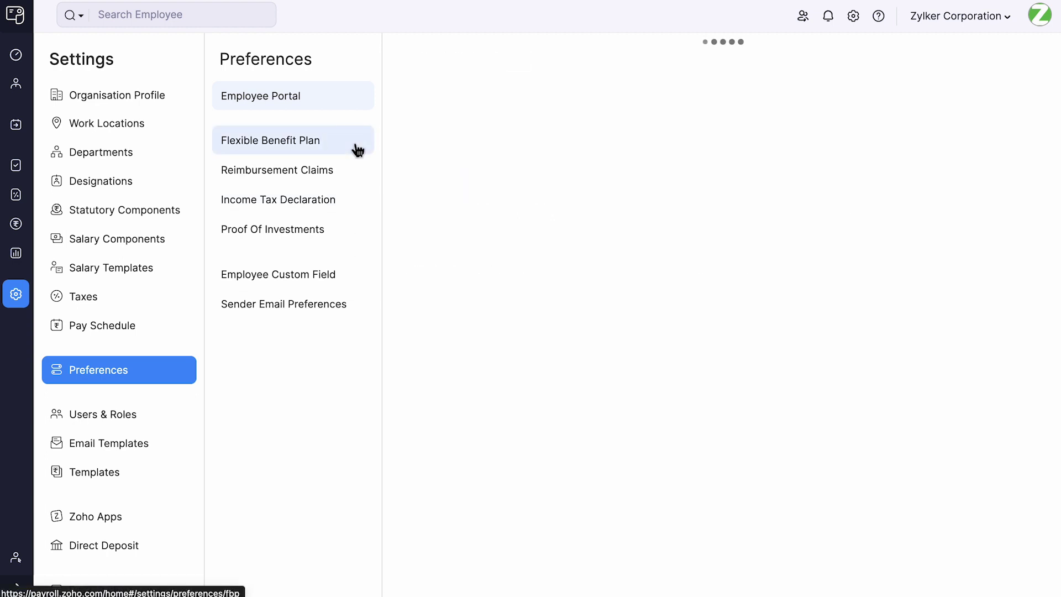
left_click(640, 353)
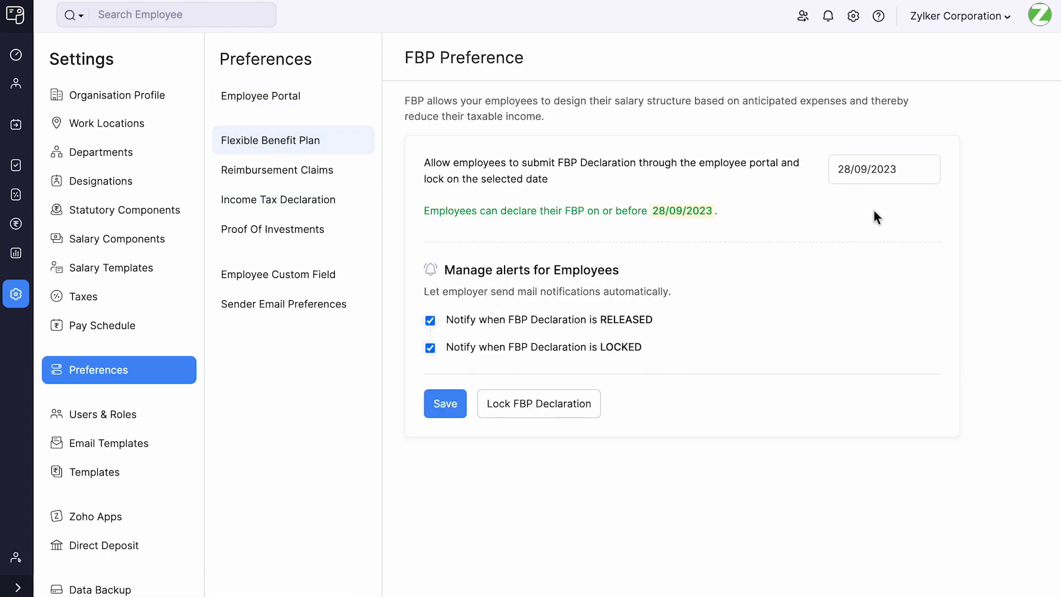
Check the available lock dates for the FBP declaration without changing the date, and view the Reimbursement Claims preferences.
left_click(872, 179)
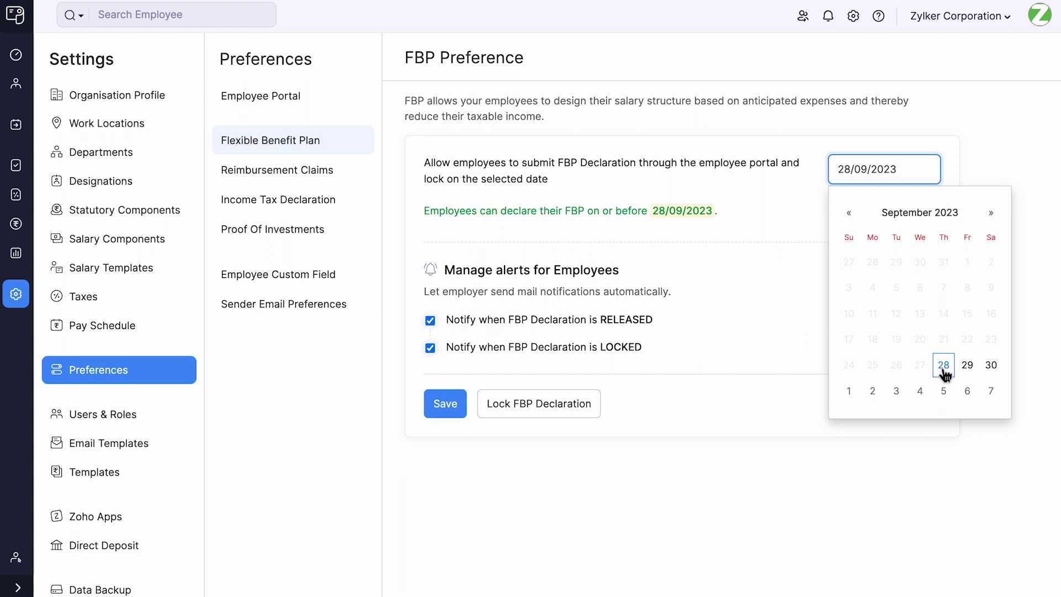
left_click(671, 322)
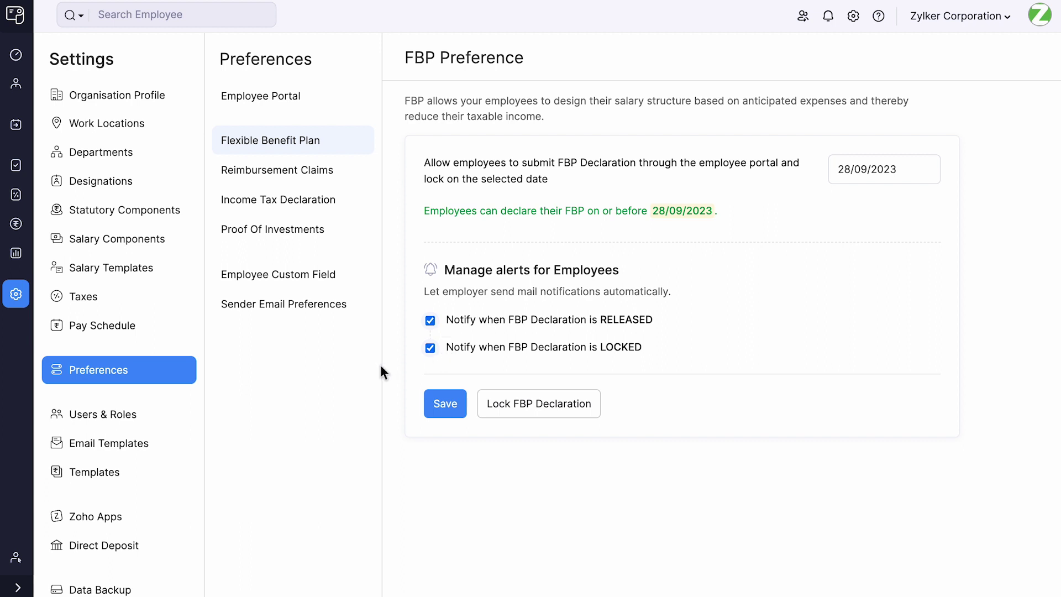
left_click(363, 176)
left_click(489, 105)
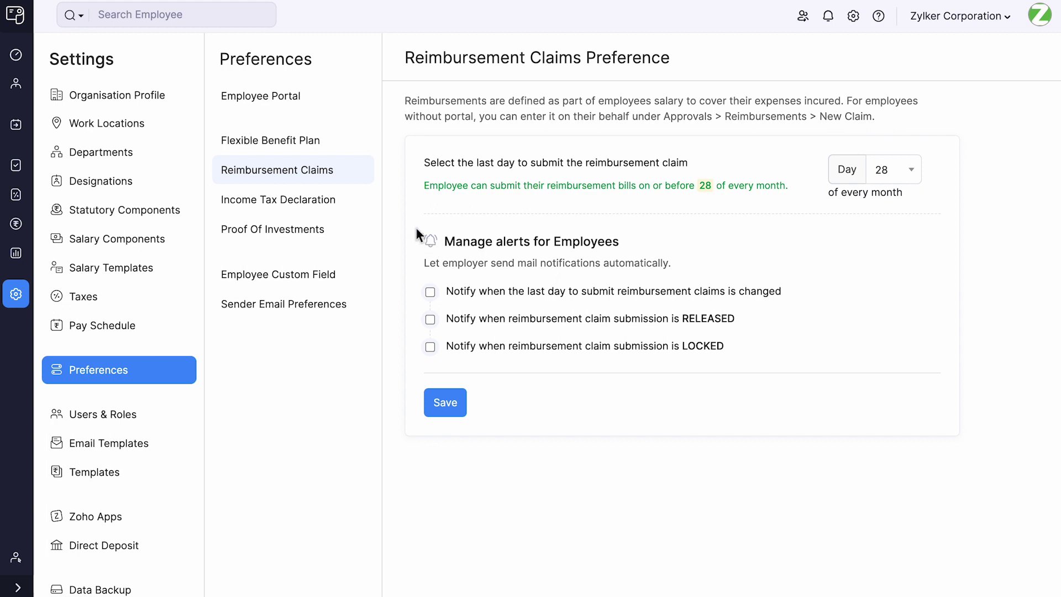
Examine the Income Tax Declaration preferences, including the lock date, employee alerts, reminders and tax regime option.
left_click(372, 208)
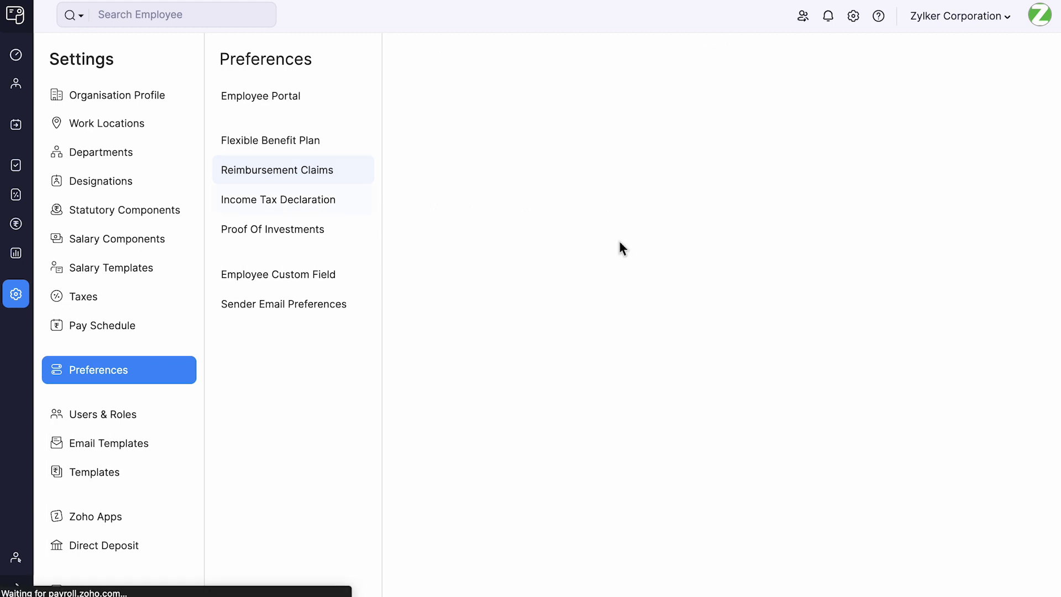
left_click(657, 443)
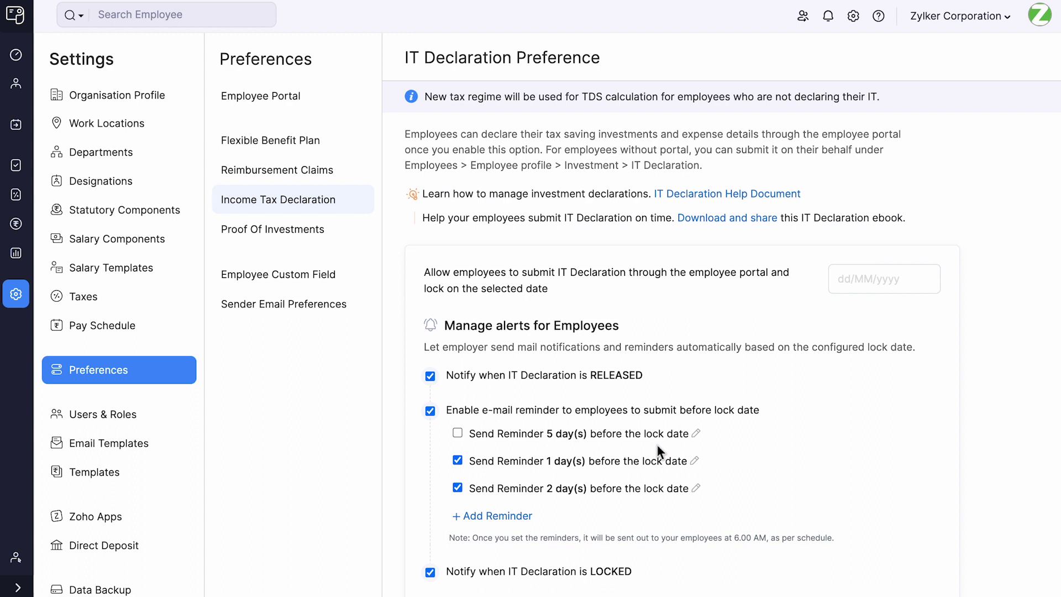
scroll(657, 445, "down", 2)
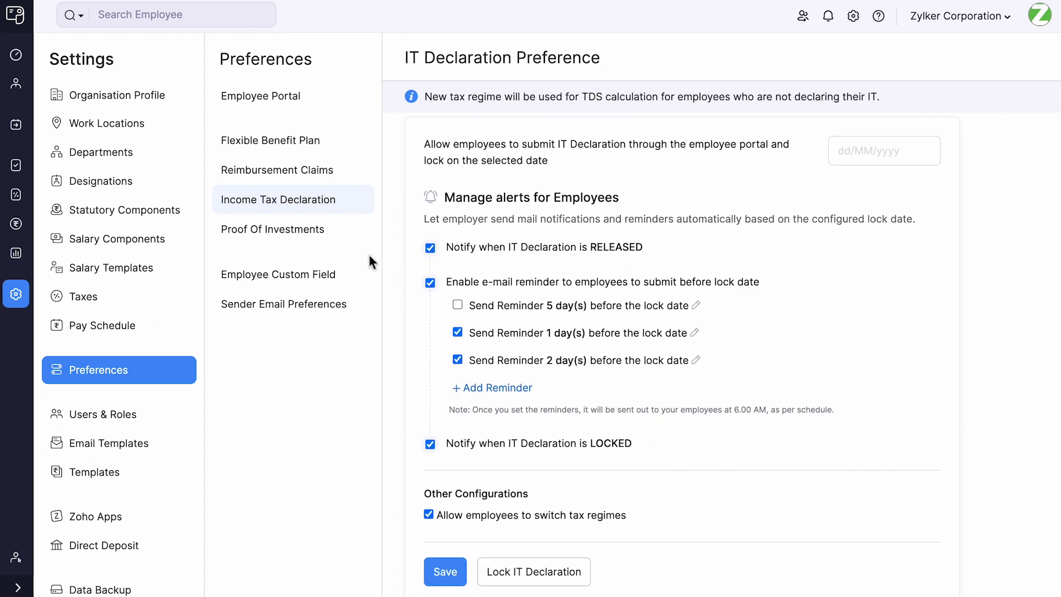
Examine the Proof Of Investments preferences and the month choices for processing approved amounts, and return to the Employee Portal preferences.
left_click(356, 228)
left_click(504, 105)
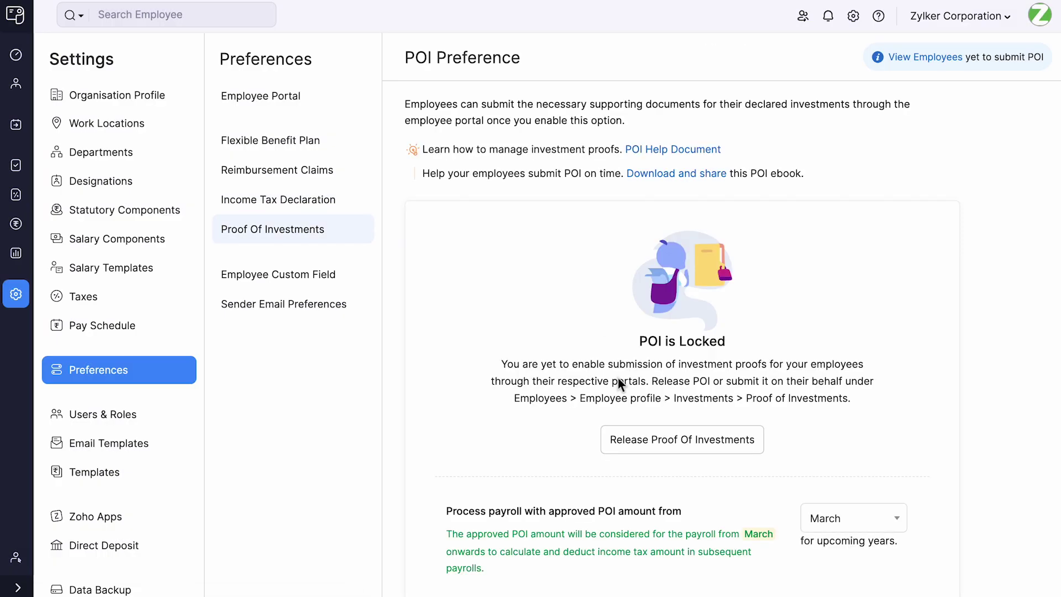
scroll(618, 379, "down", 3)
scroll(618, 379, "down", 1)
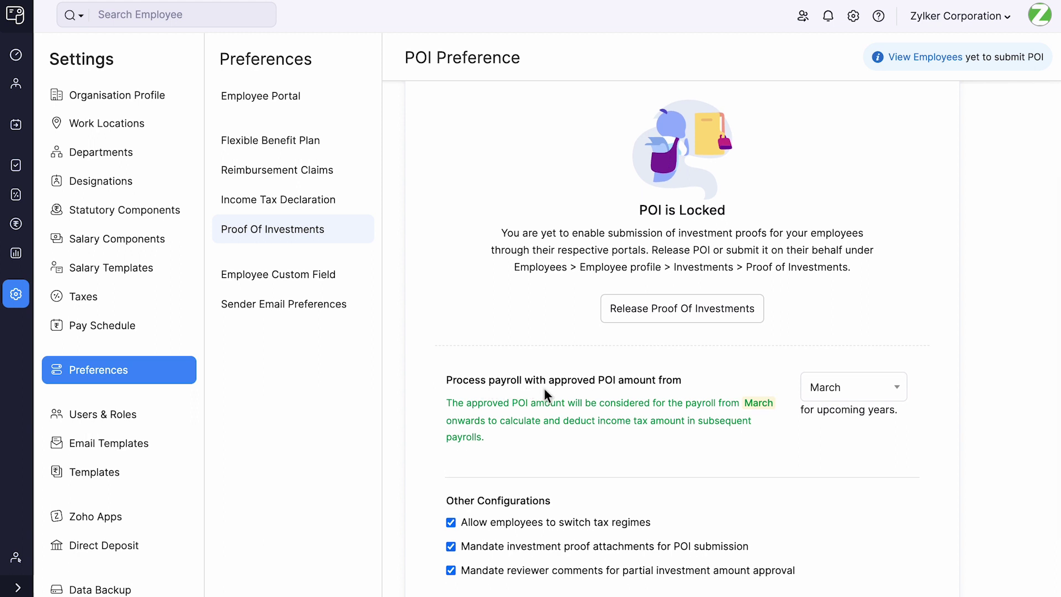
left_click(832, 396)
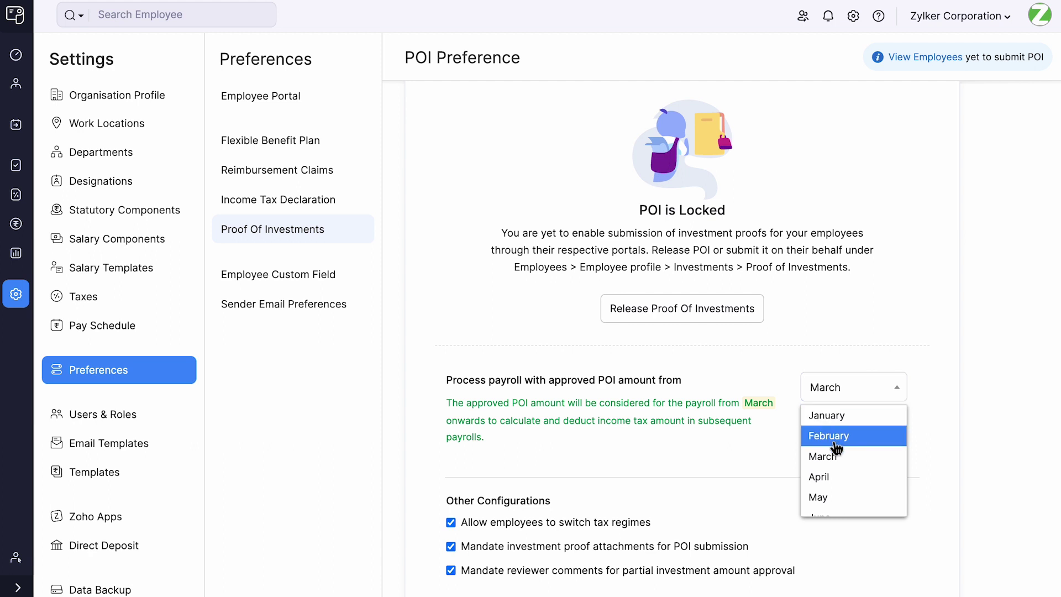
left_click(167, 368)
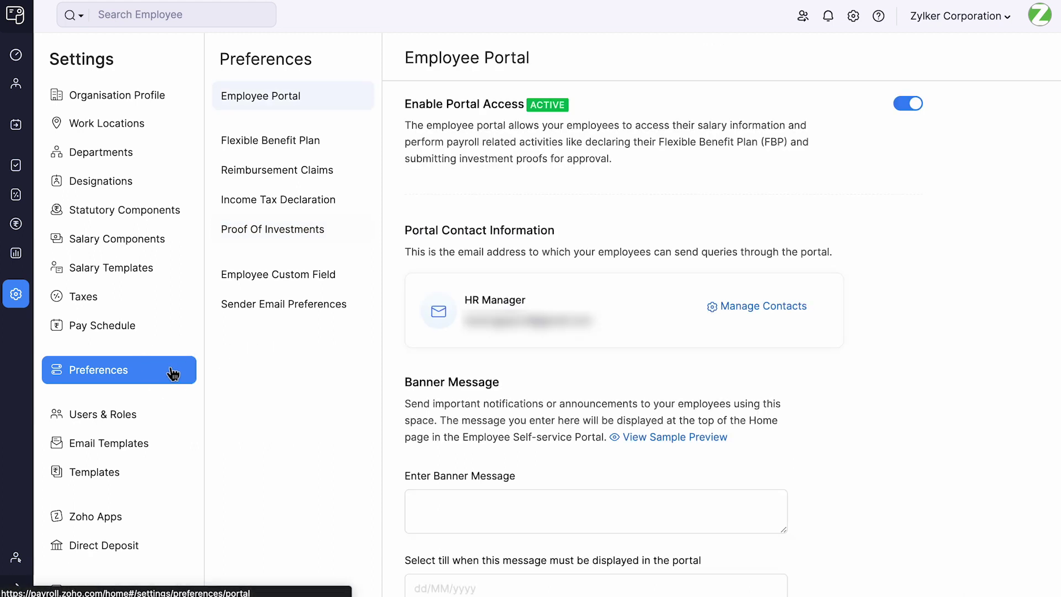
Open the active employees list, inspect the file selection page for importing Employee Details, and cancel the import.
left_click(32, 93)
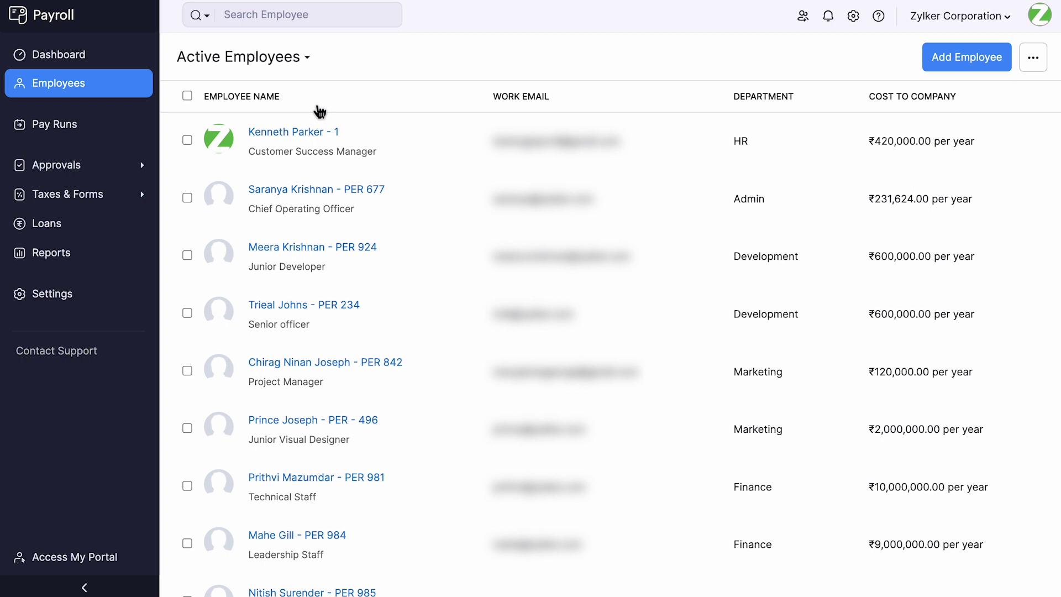
left_click(945, 69)
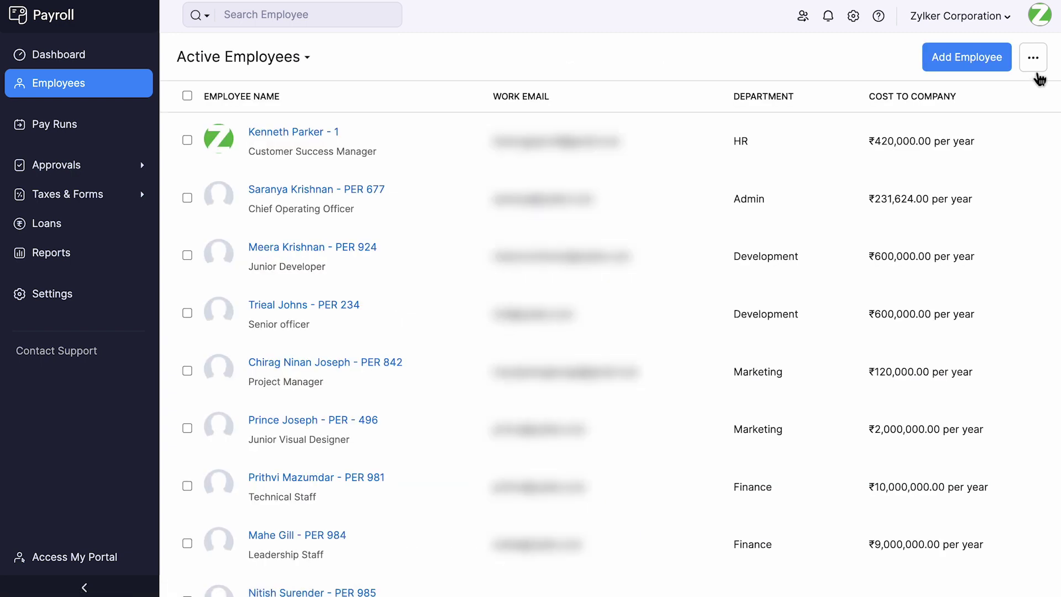
left_click(1032, 75)
left_click(1020, 87)
left_click(552, 142)
scroll(562, 281, "down", 3)
scroll(559, 280, "down", 1)
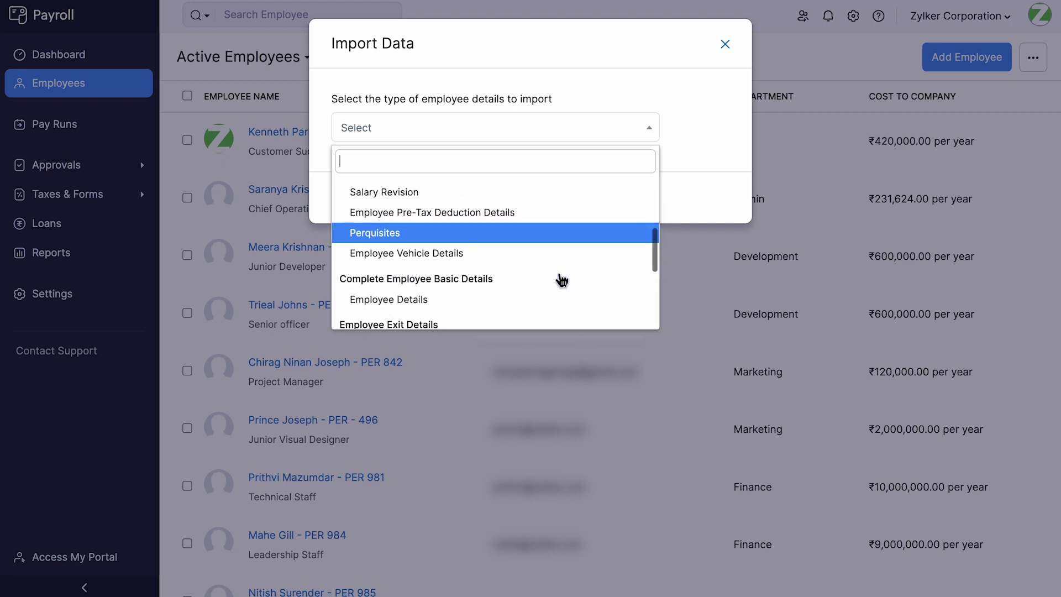
left_click(507, 301)
left_click(371, 204)
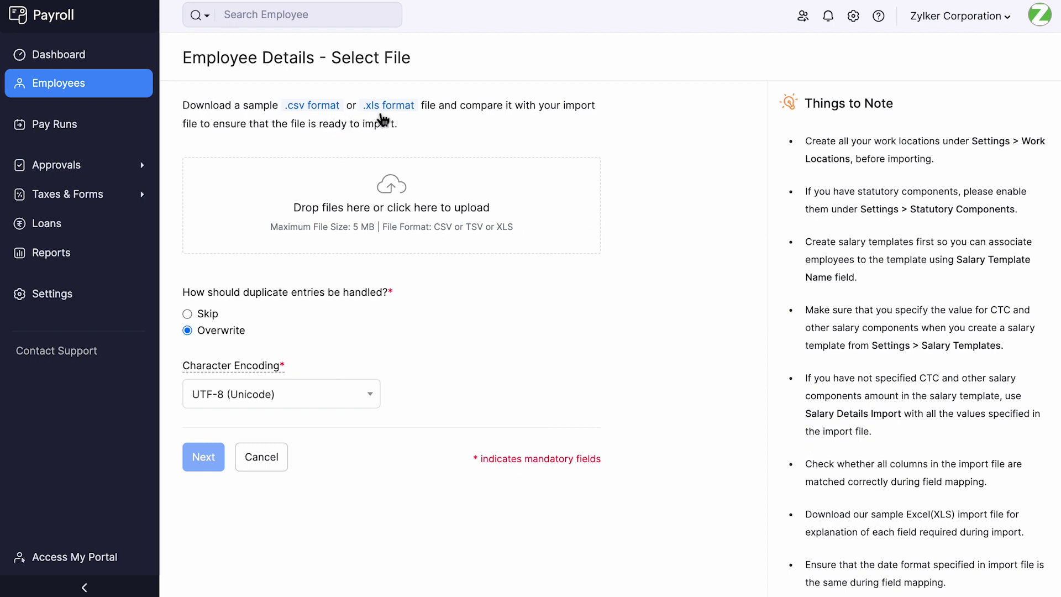
left_click(276, 463)
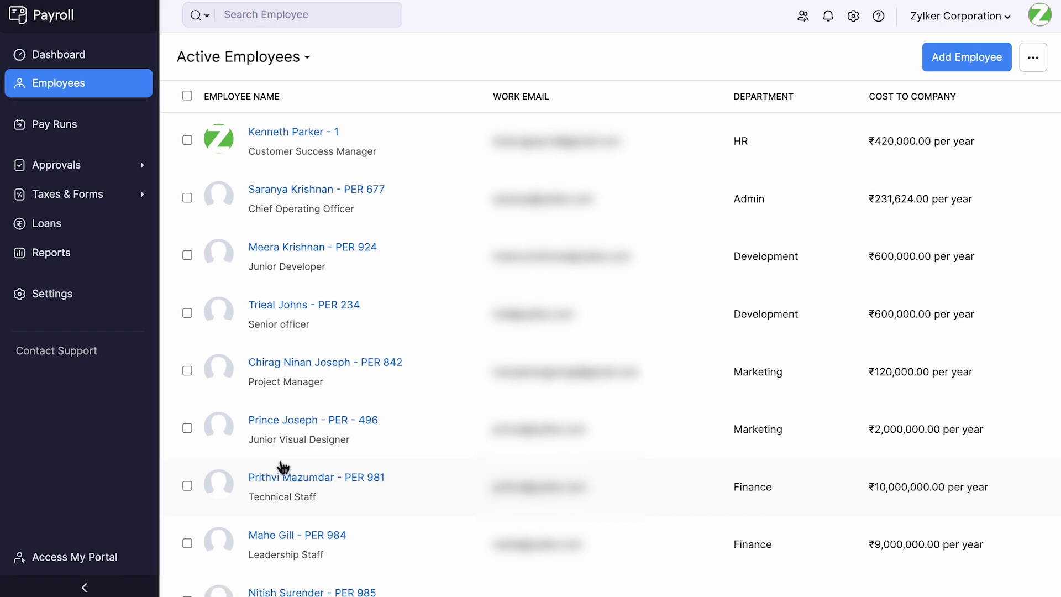
Open the first employee's profile and review the personal, statutory, payment and employer car details in the overview.
left_click(299, 142)
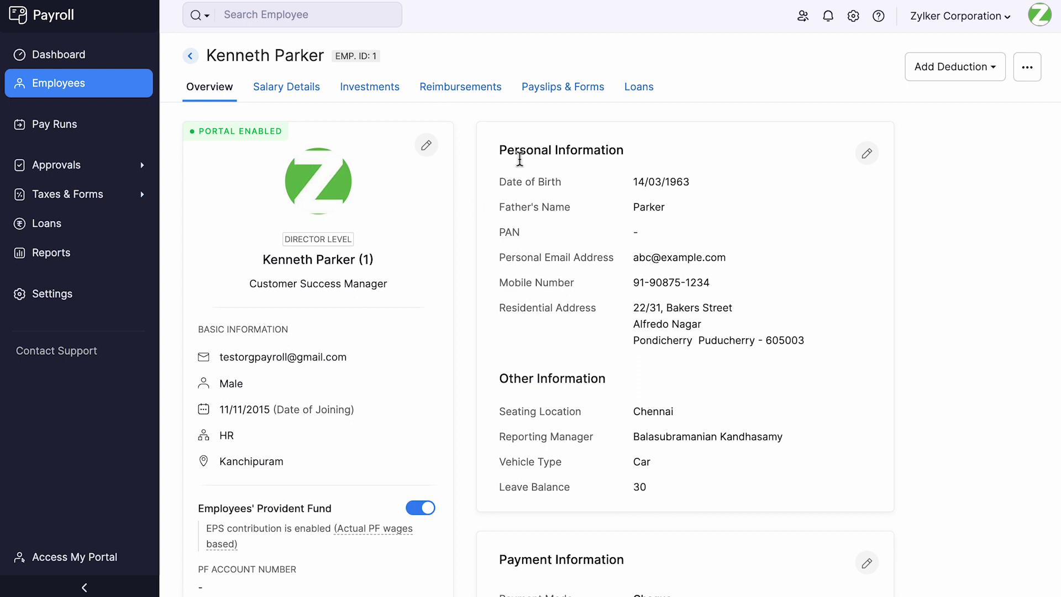
scroll(552, 552, "down", 3)
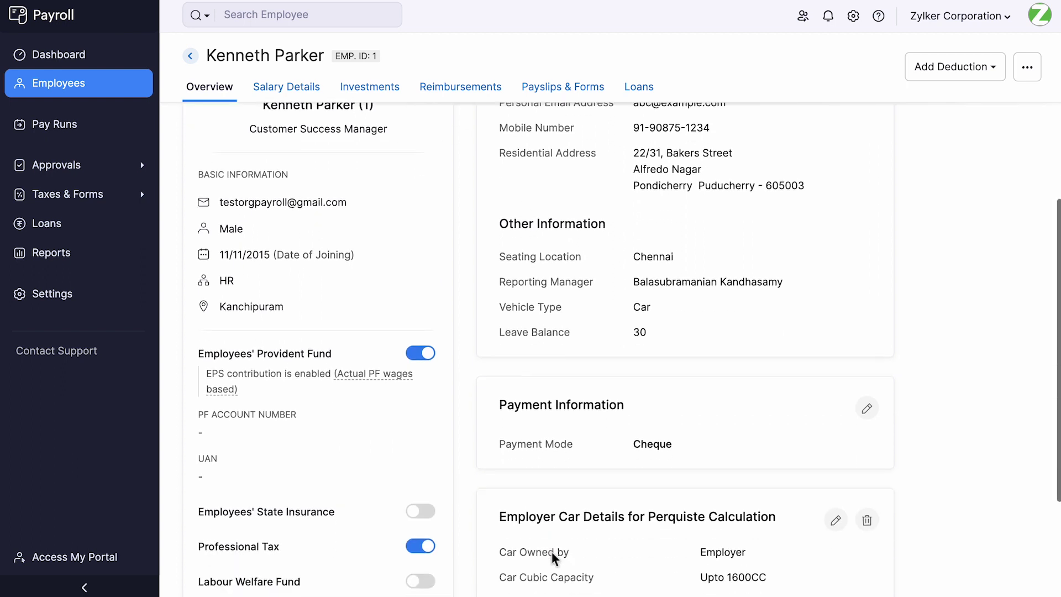
scroll(552, 552, "down", 1)
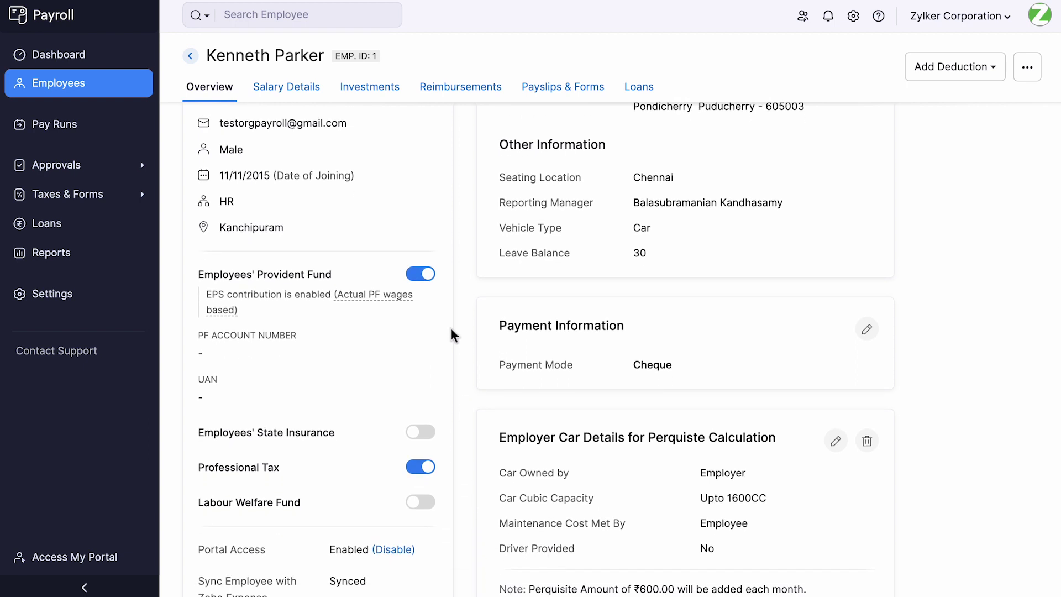
scroll(451, 281, "up", 5)
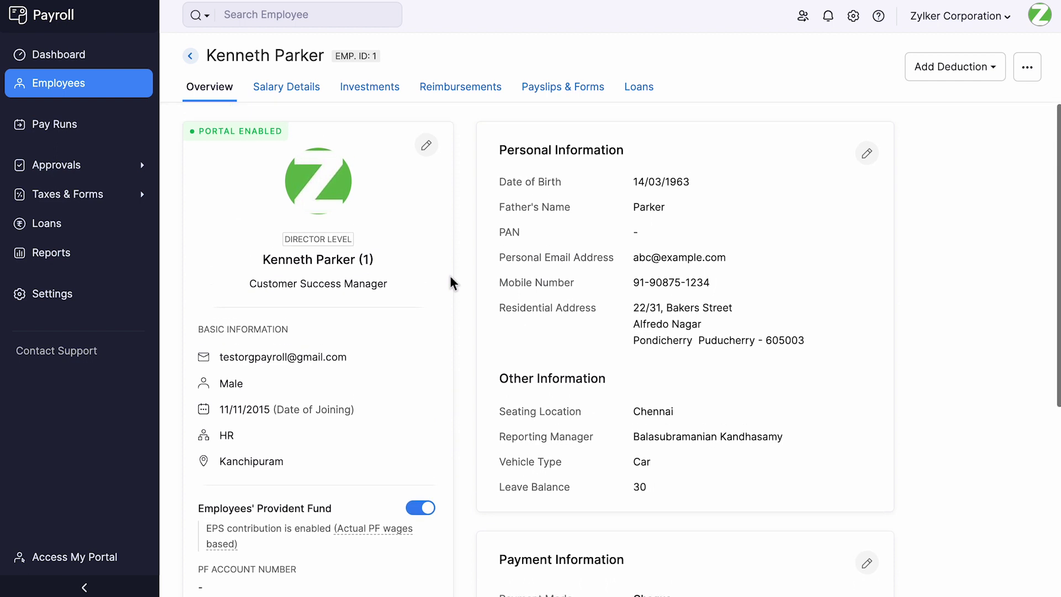
Review the employee's salary details, including the annual and monthly CTC, earnings and deductions.
left_click(309, 90)
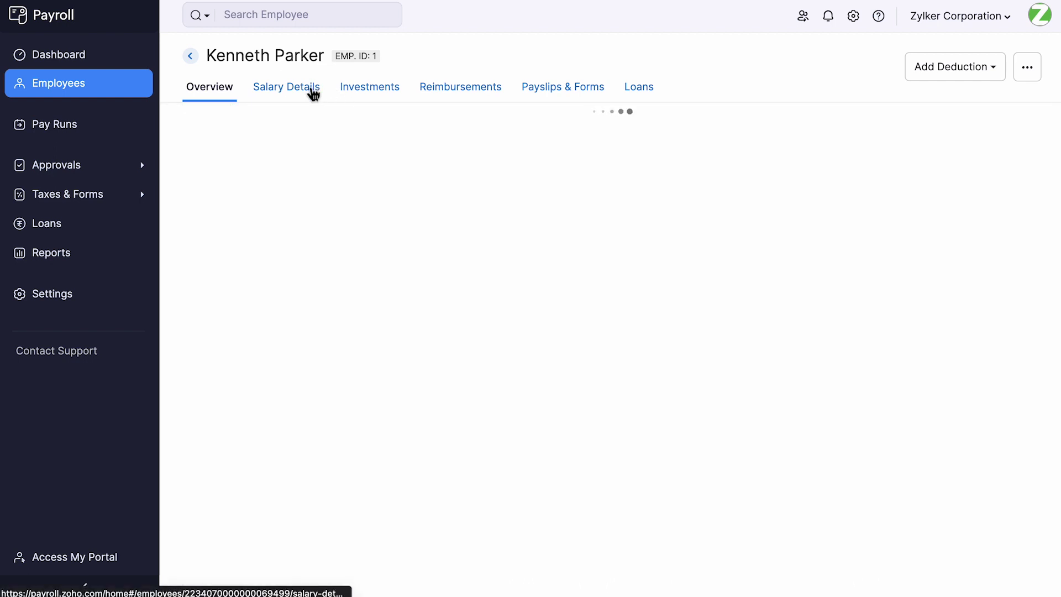
scroll(355, 354, "down", 4)
scroll(355, 353, "up", 1)
scroll(355, 347, "up", 2)
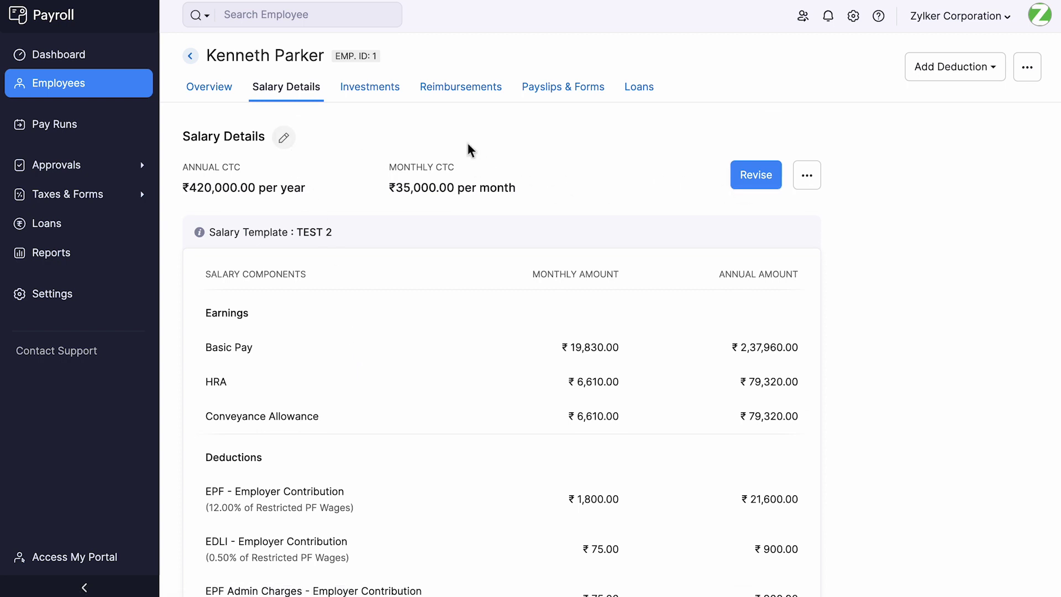
Review the employee's investments, reimbursements, payslips and forms, and completed loan history.
left_click(391, 93)
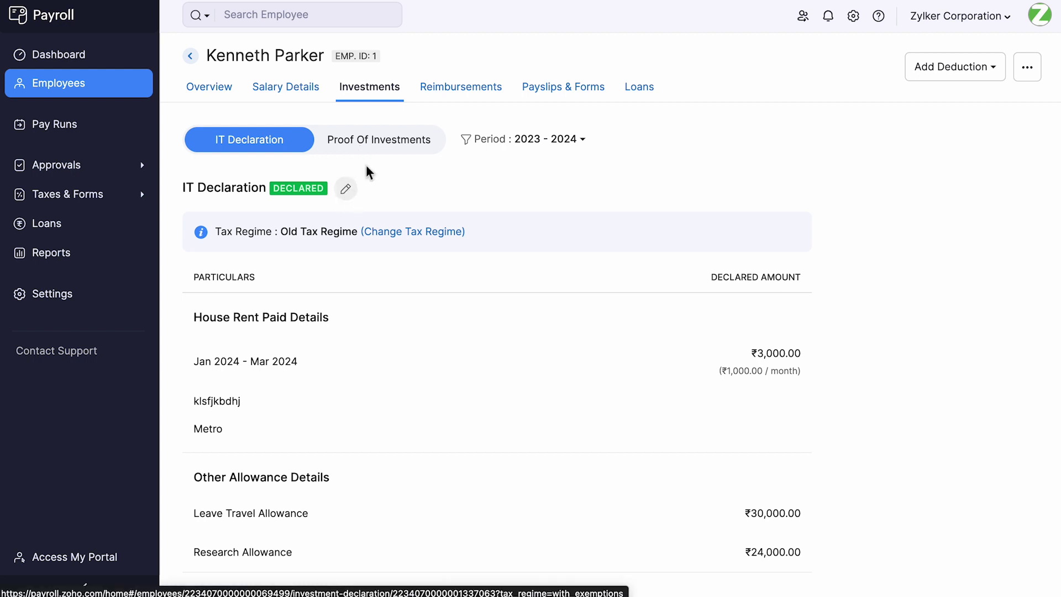
left_click(451, 91)
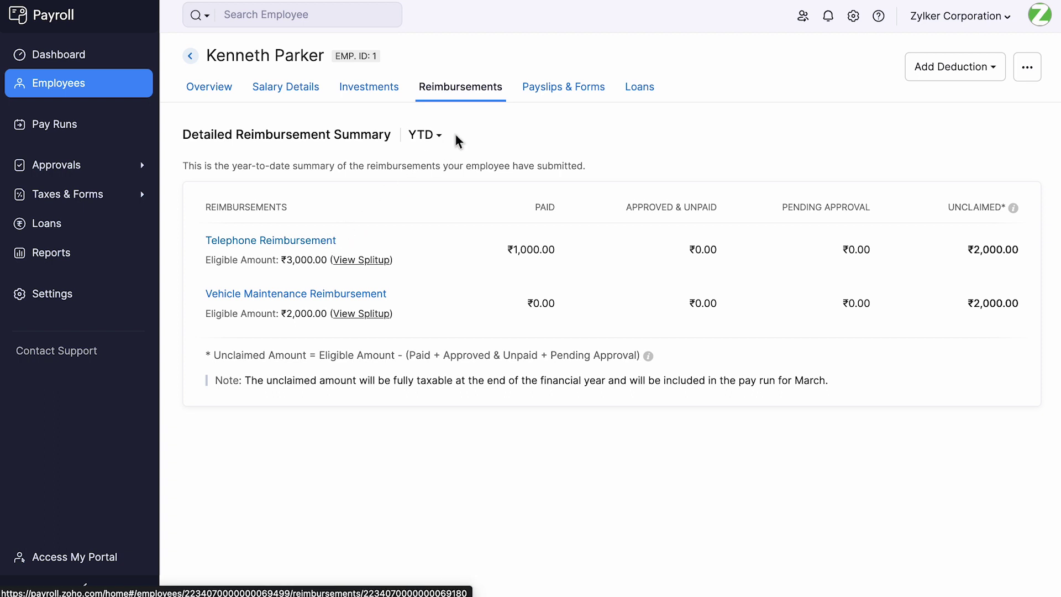
left_click(546, 95)
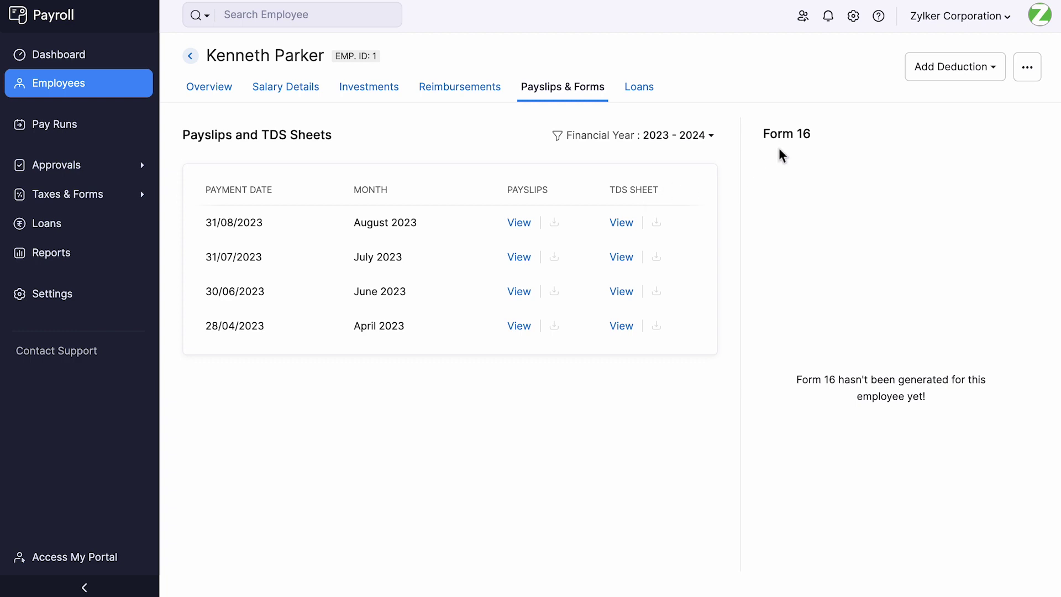
left_click(636, 95)
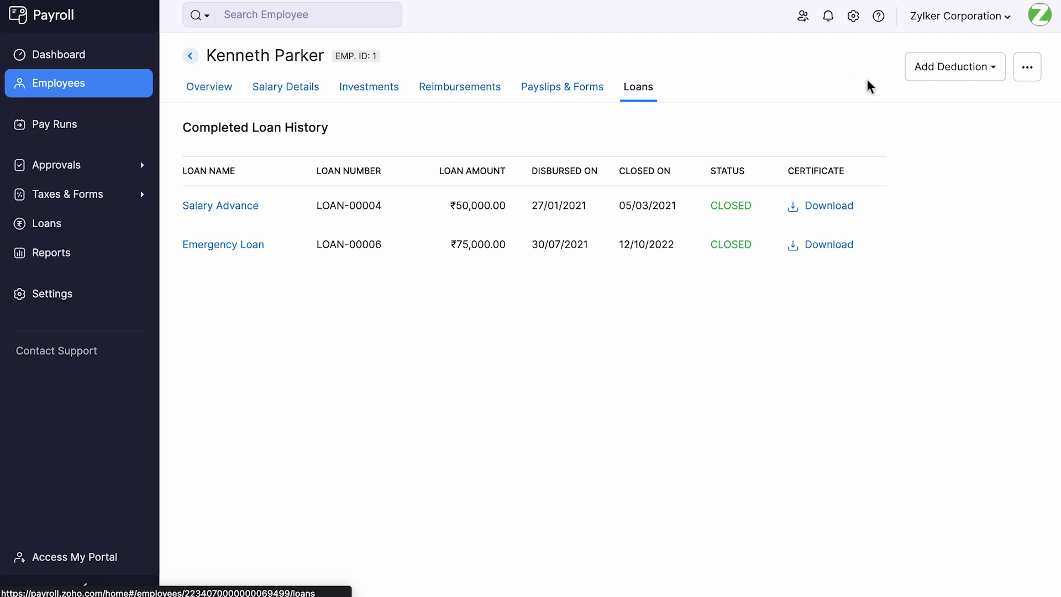
Check the deduction types that can be added for the employee and the further profile actions, without choosing any.
left_click(951, 83)
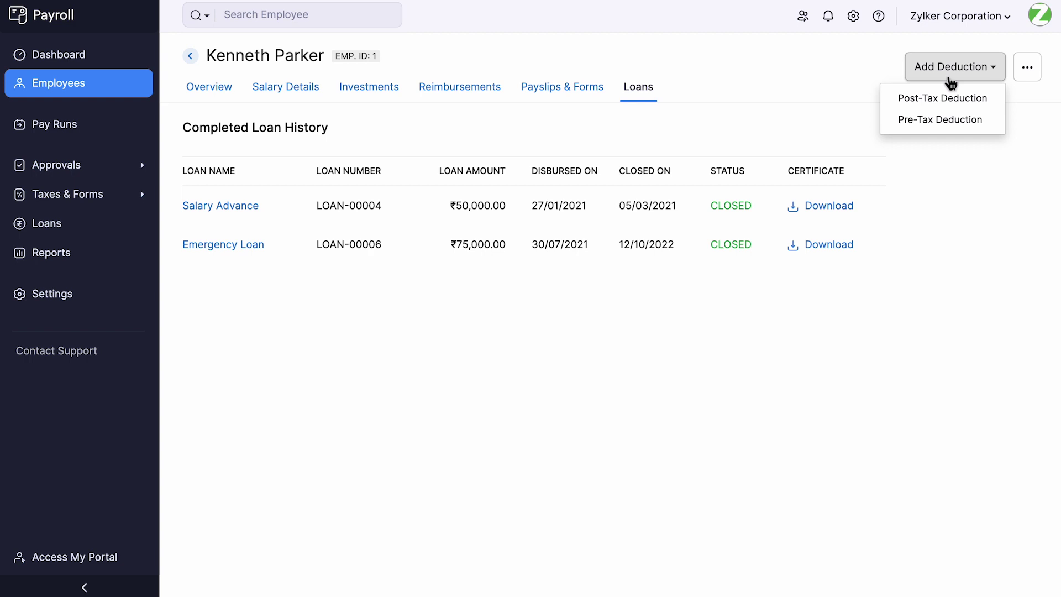
left_click(1031, 73)
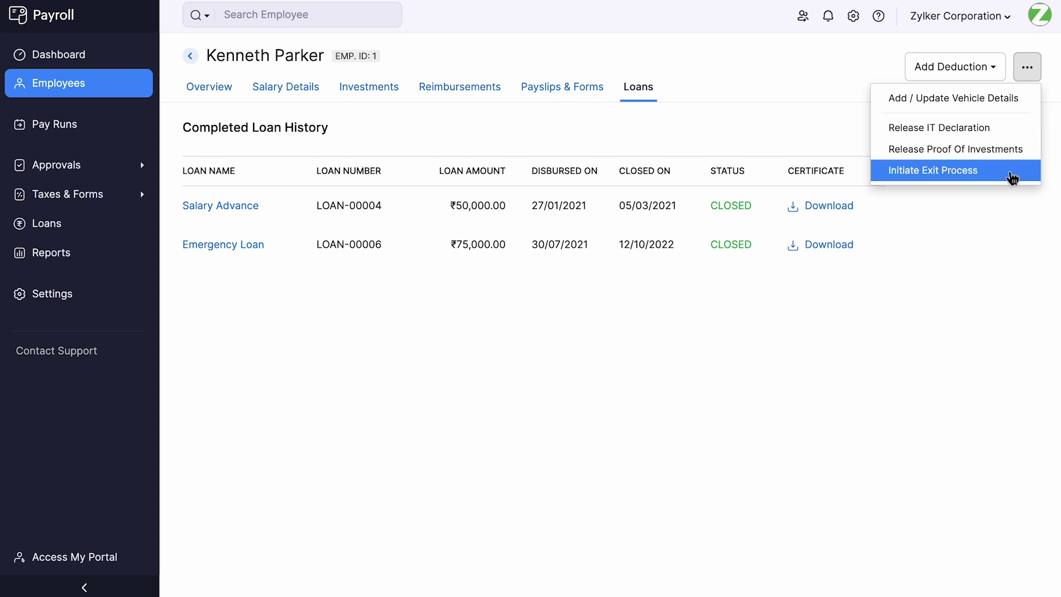
left_click(1011, 219)
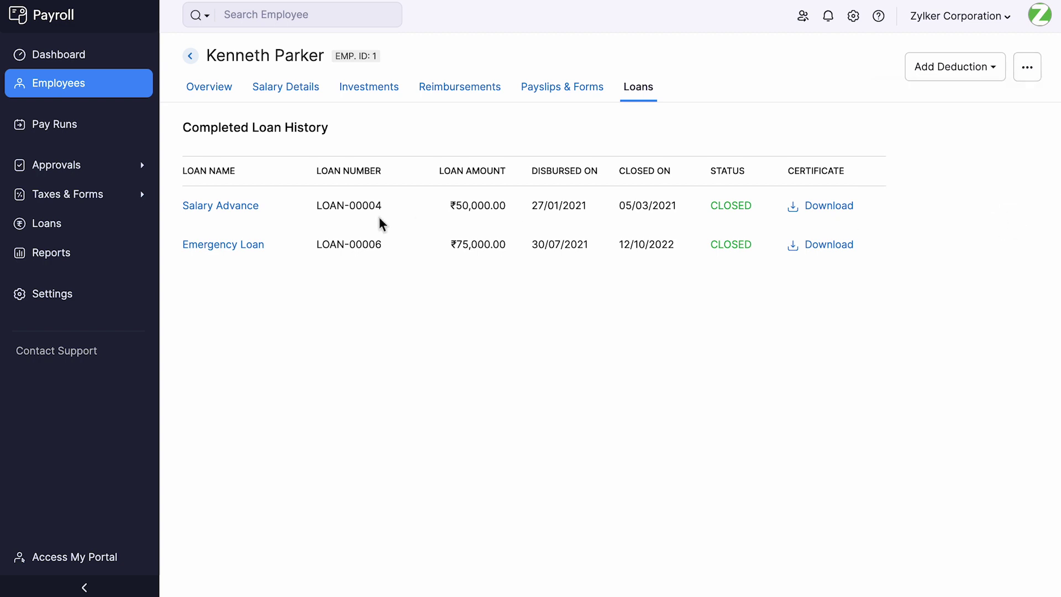
Create the September 2023 pay run.
left_click(130, 132)
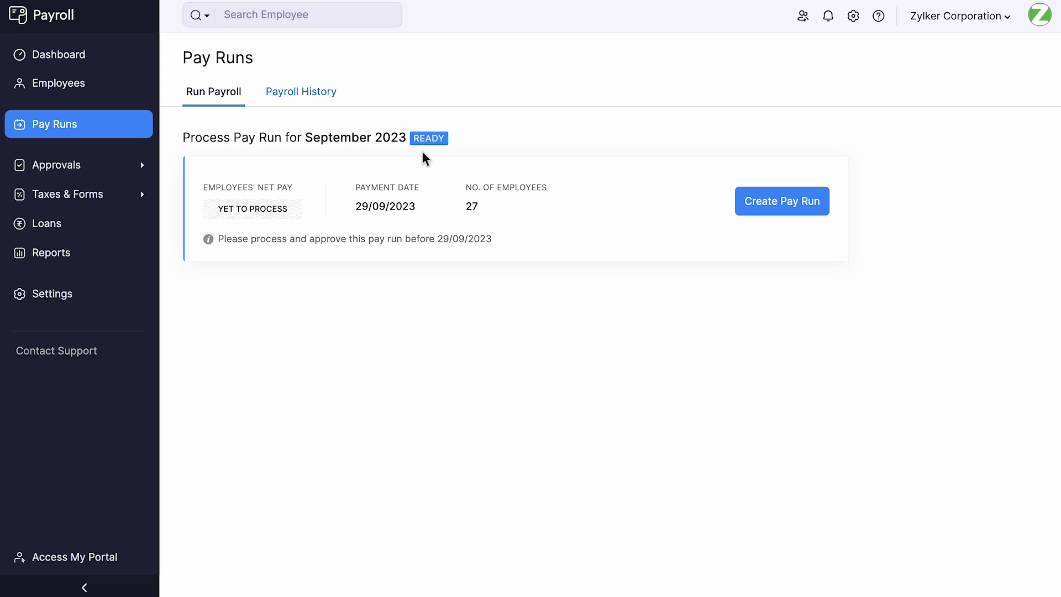
left_click(759, 208)
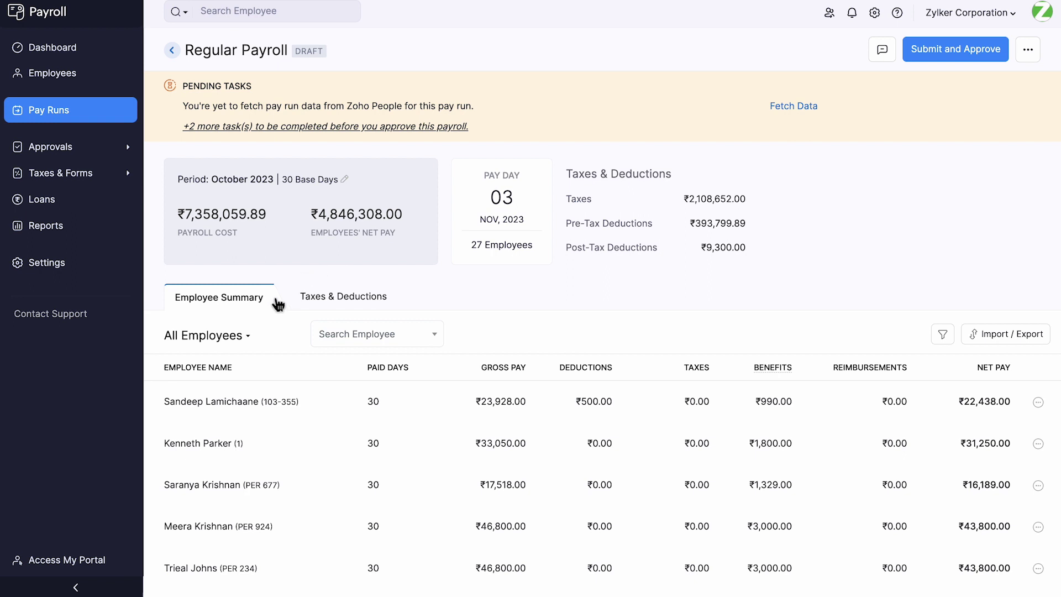
Review the taxes and deductions of the draft regular payroll, and return to its employee summary.
left_click(307, 307)
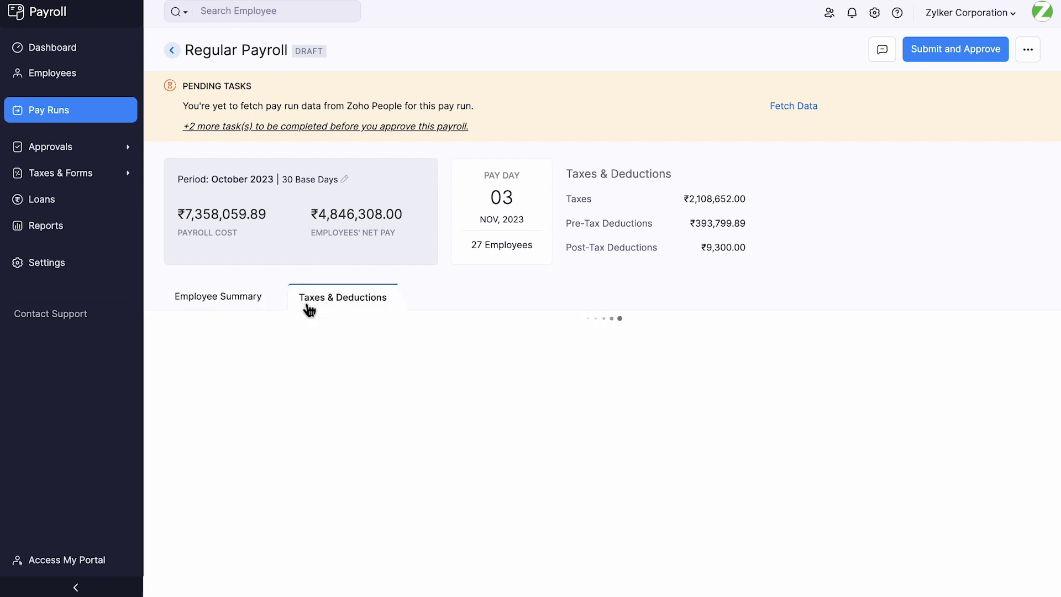
scroll(309, 310, "down", 3)
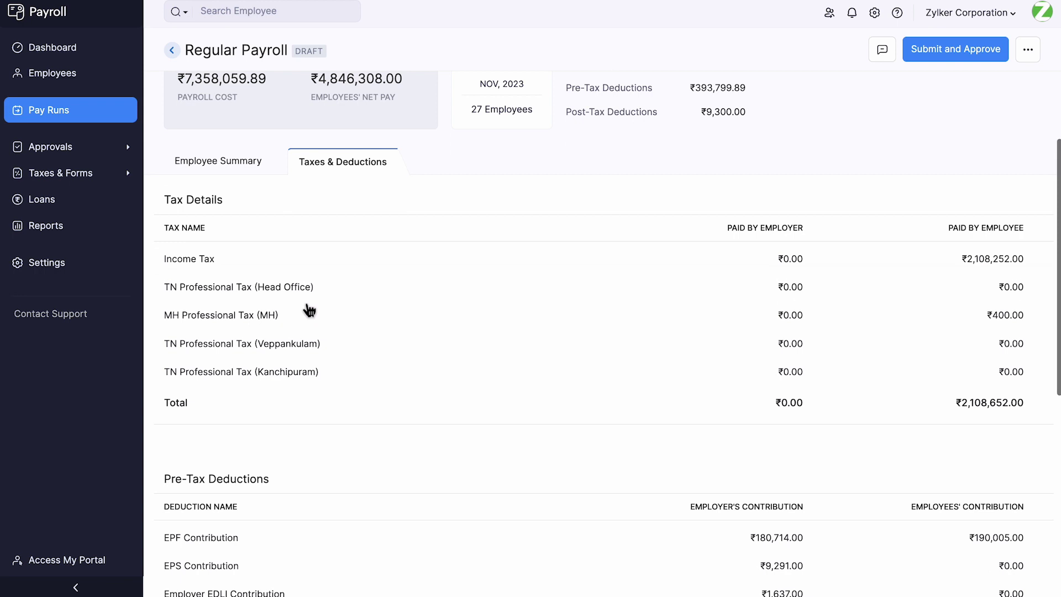
scroll(309, 309, "up", 3)
left_click(274, 260)
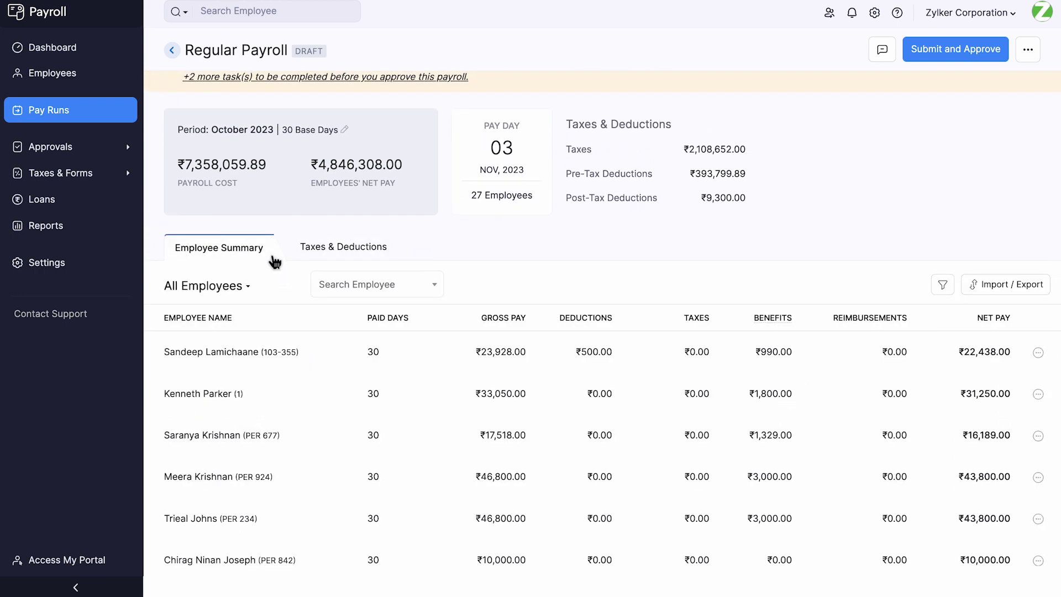
scroll(272, 260, "up", 2)
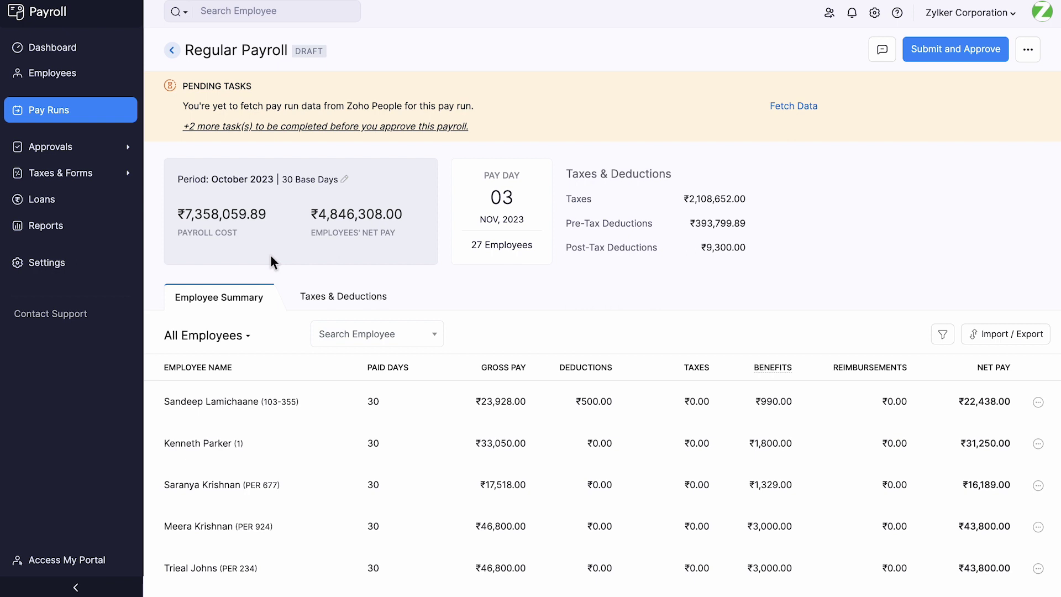
Check how loss-of-pay days can be added in the first employee's pay details, and discard the entry.
left_click(324, 410)
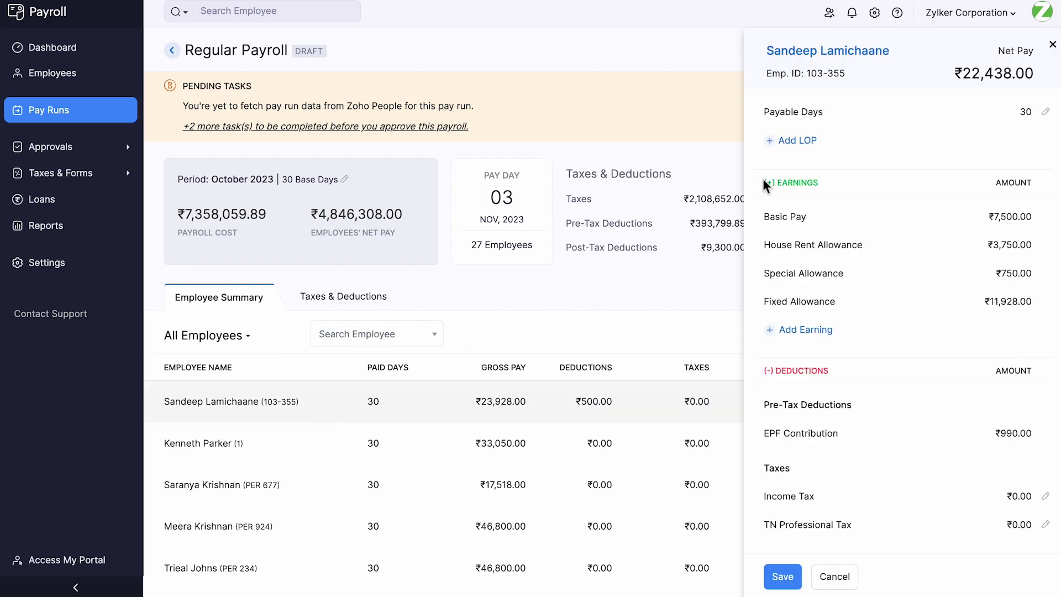
left_click(794, 141)
left_click(969, 144)
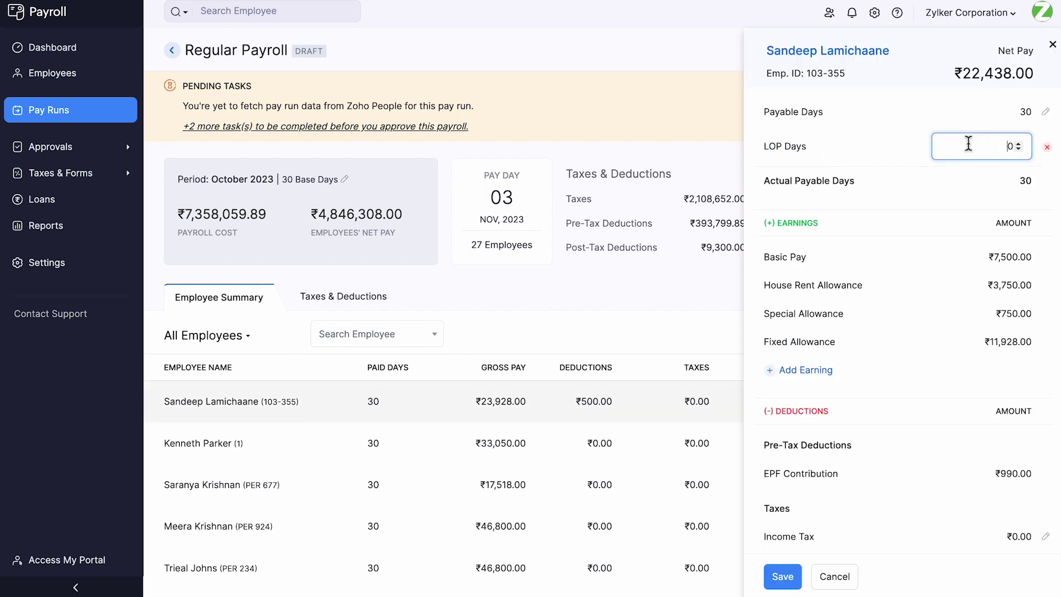
left_click(834, 576)
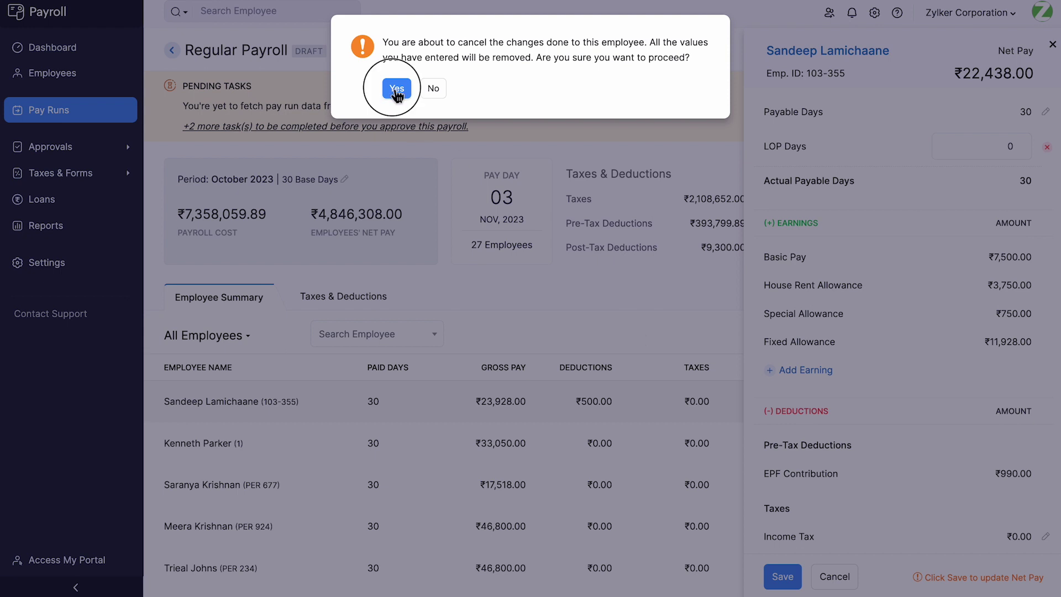
left_click(397, 89)
Look at the import page for LOP Details in the draft payroll, and leave it without importing a file.
left_click(989, 336)
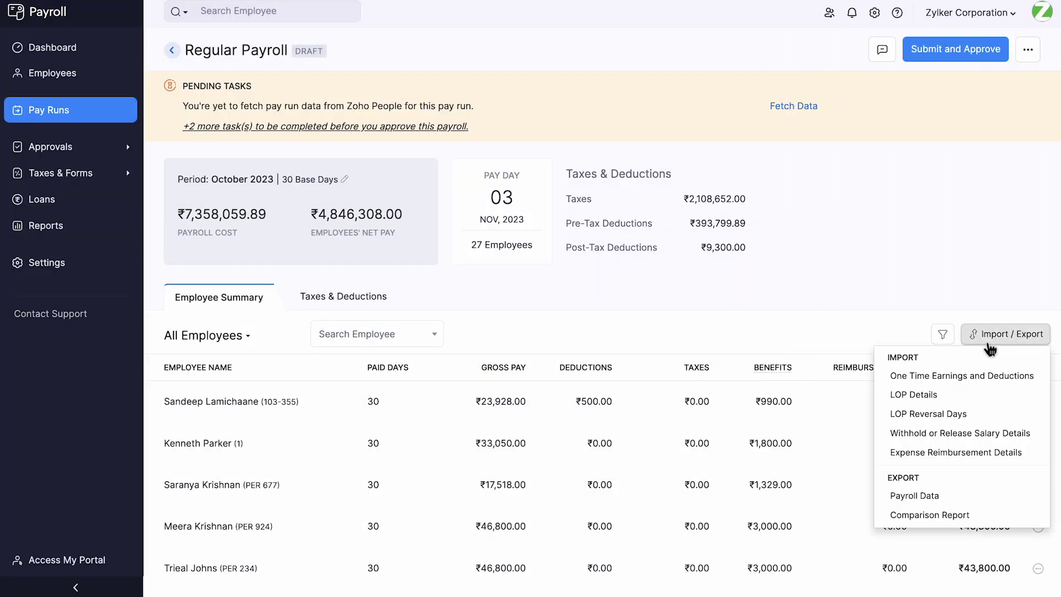
left_click(946, 395)
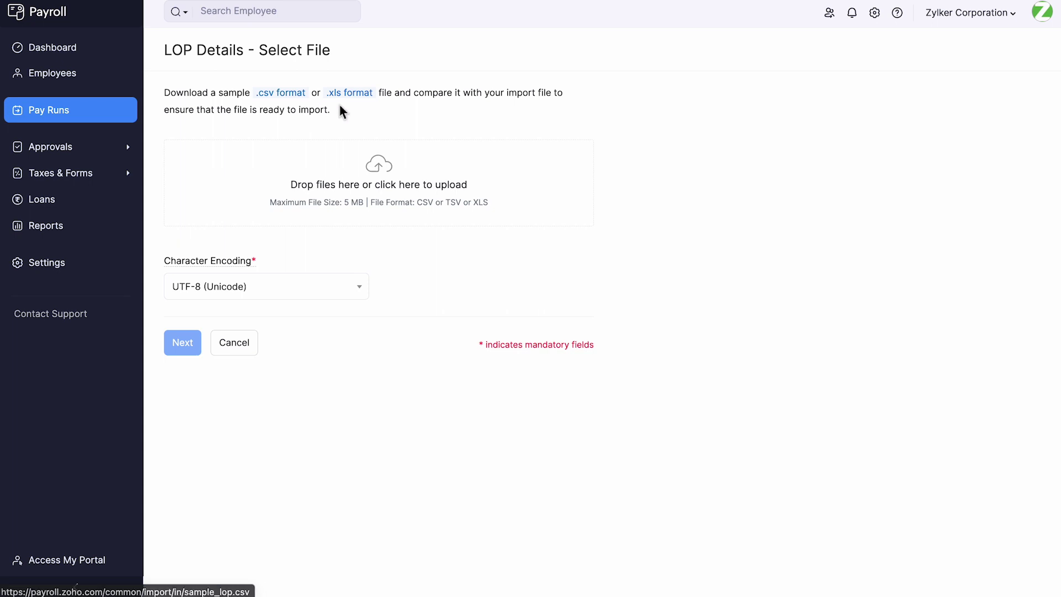
left_click(234, 346)
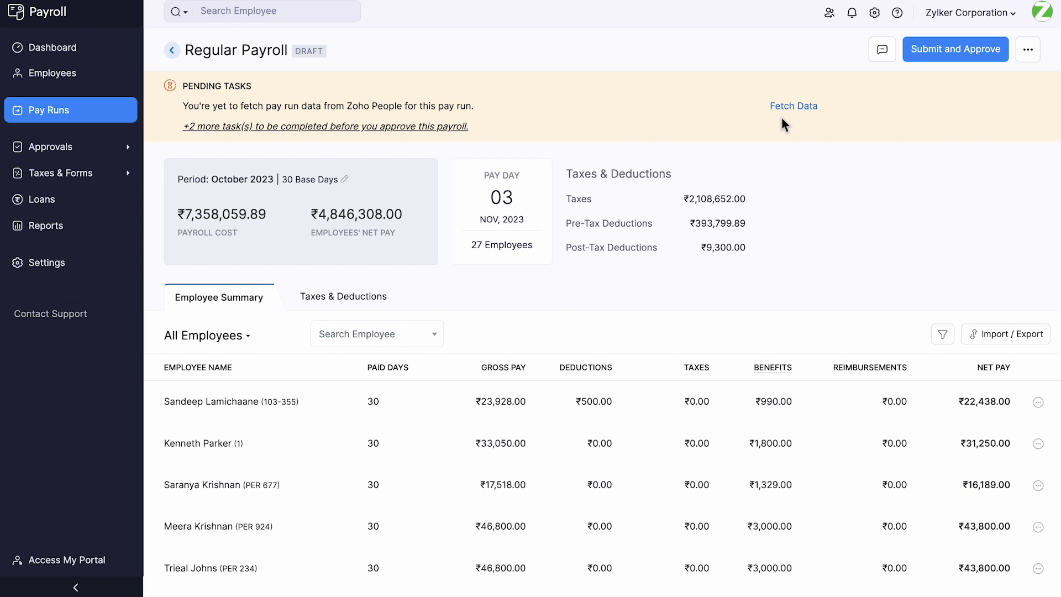
Check the one-time earnings and post-tax deductions that can be added for the first employee, and close the pay details without changes.
left_click(648, 409)
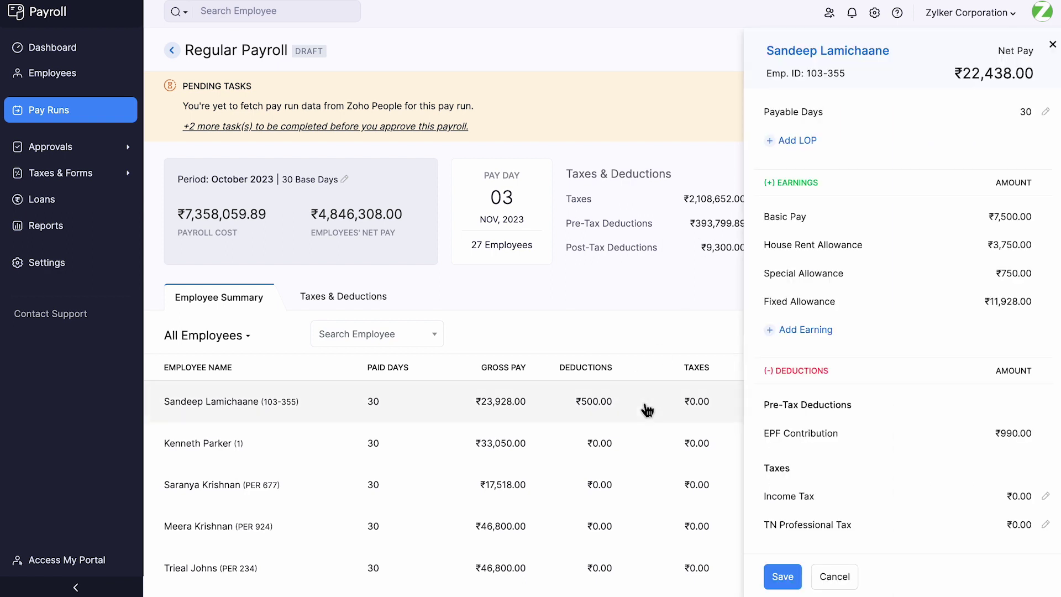
left_click(802, 331)
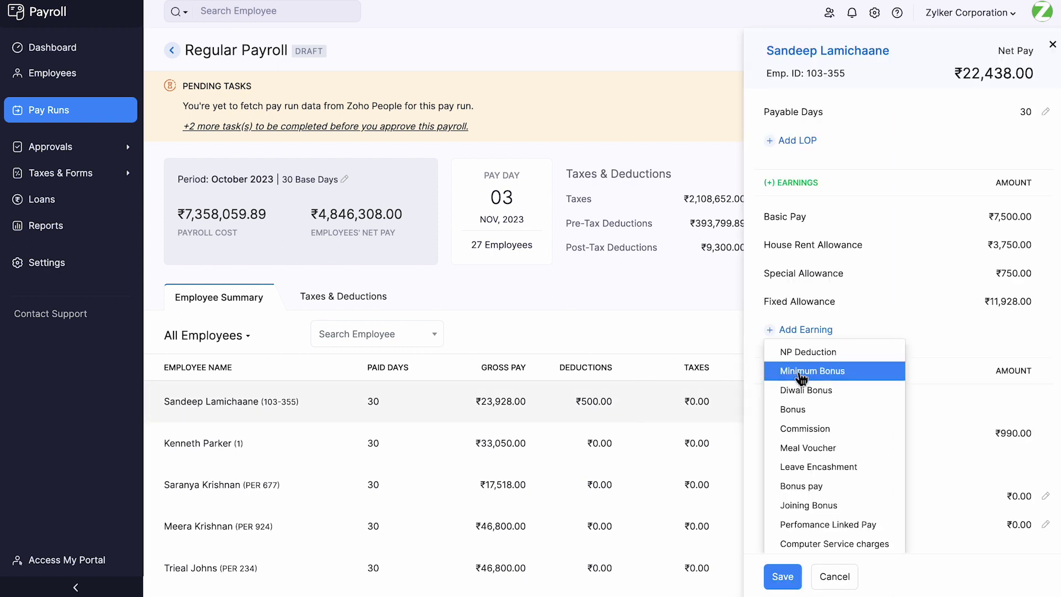
left_click(927, 395)
scroll(927, 393, "down", 2)
left_click(806, 482)
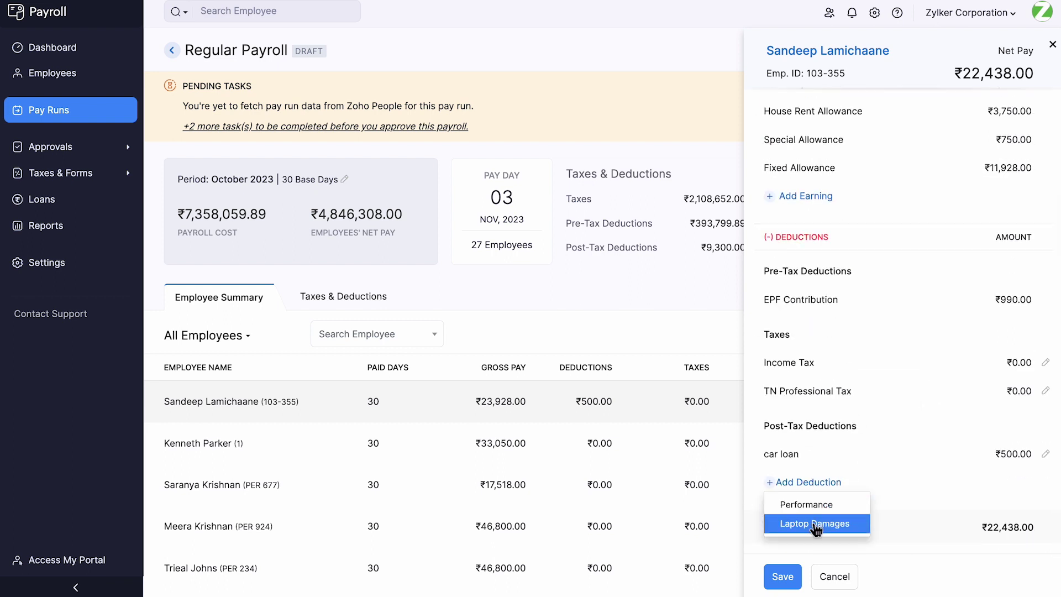
left_click(874, 472)
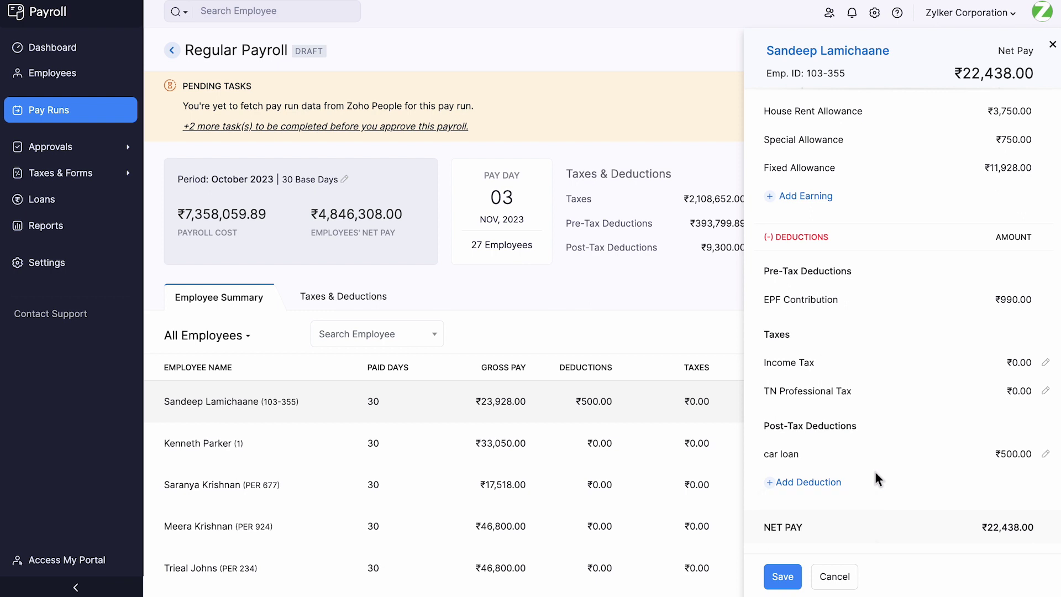
left_click(835, 576)
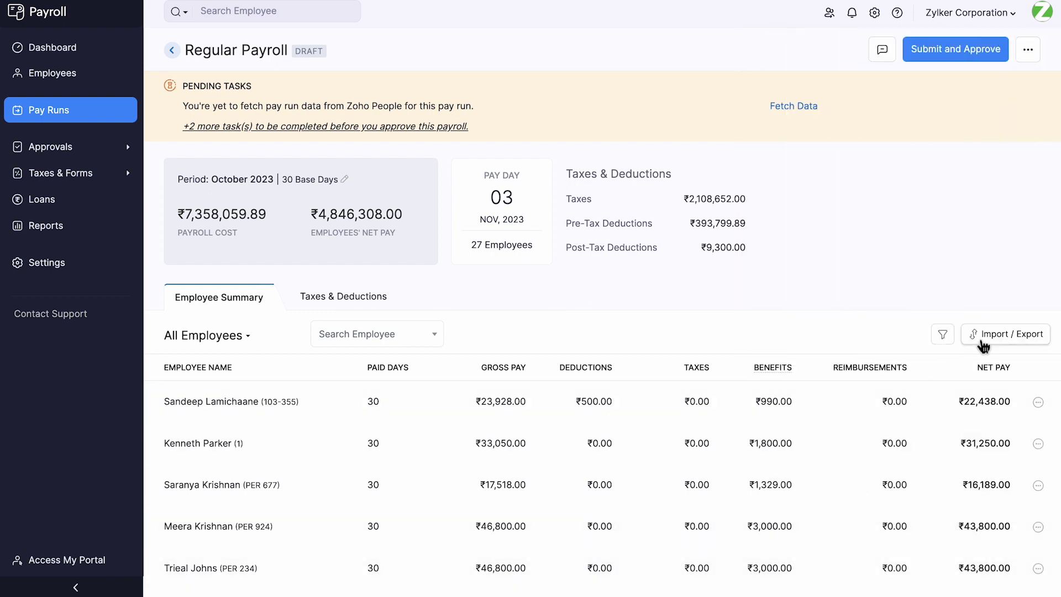
Check the import and export options and the available comparison report types, and cancel the export.
left_click(984, 345)
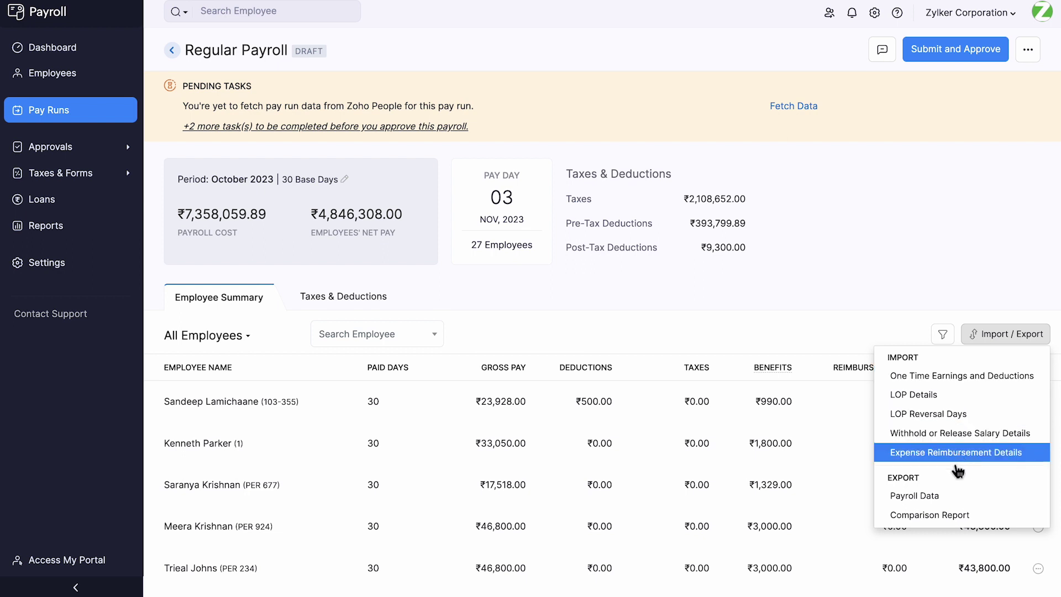
left_click(951, 516)
left_click(644, 116)
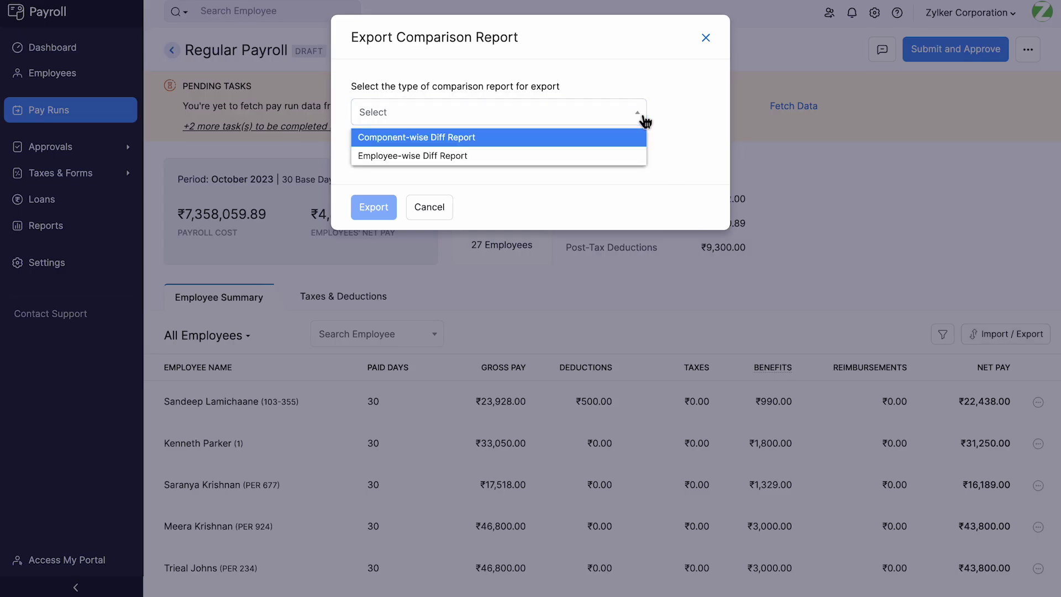
left_click(429, 207)
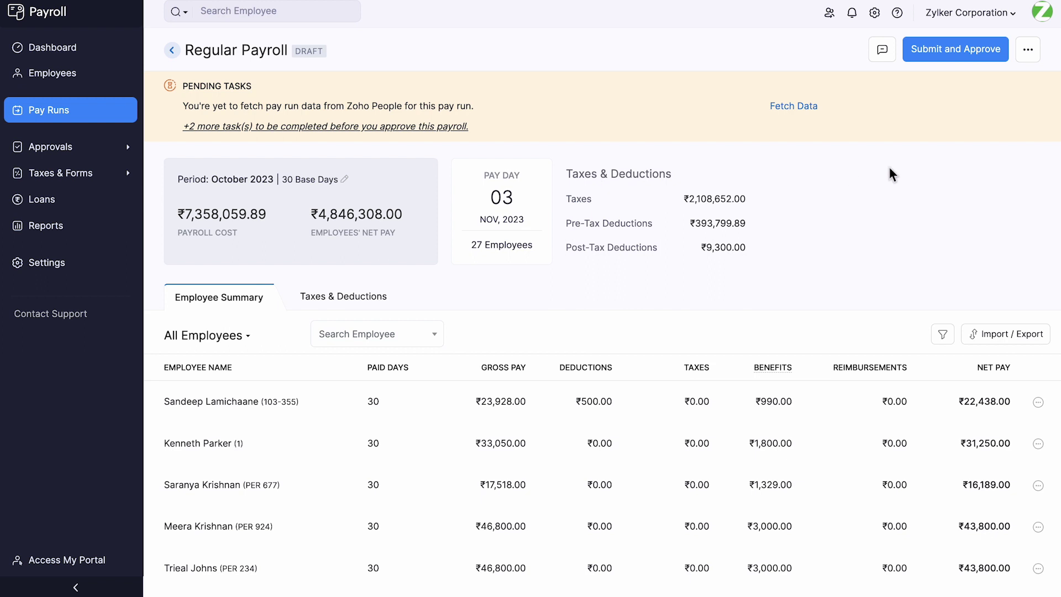
Submit and approve the October 2023 regular payroll with journal entries posted.
left_click(936, 55)
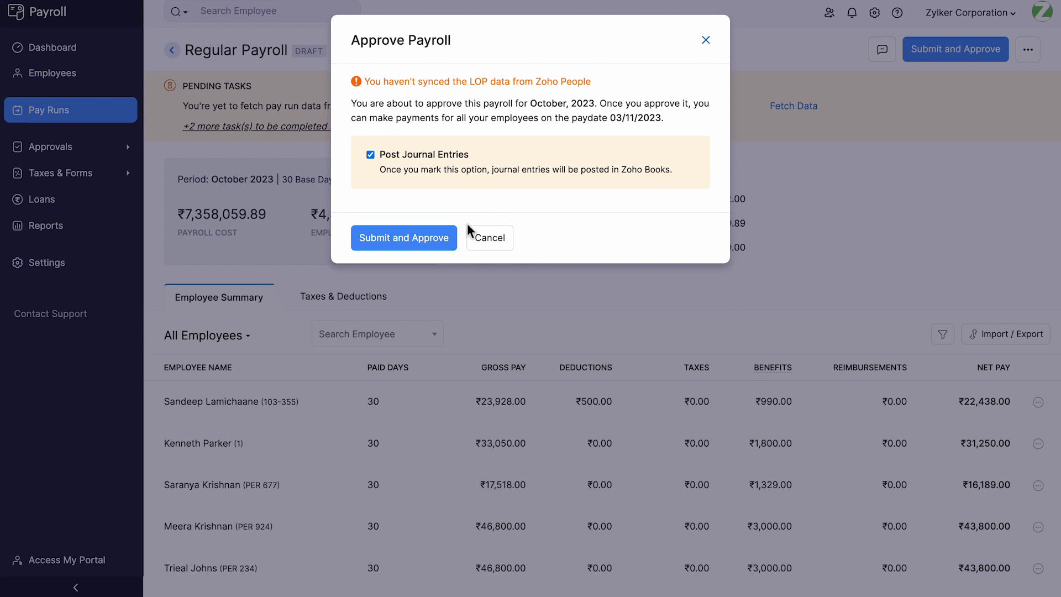
left_click(413, 252)
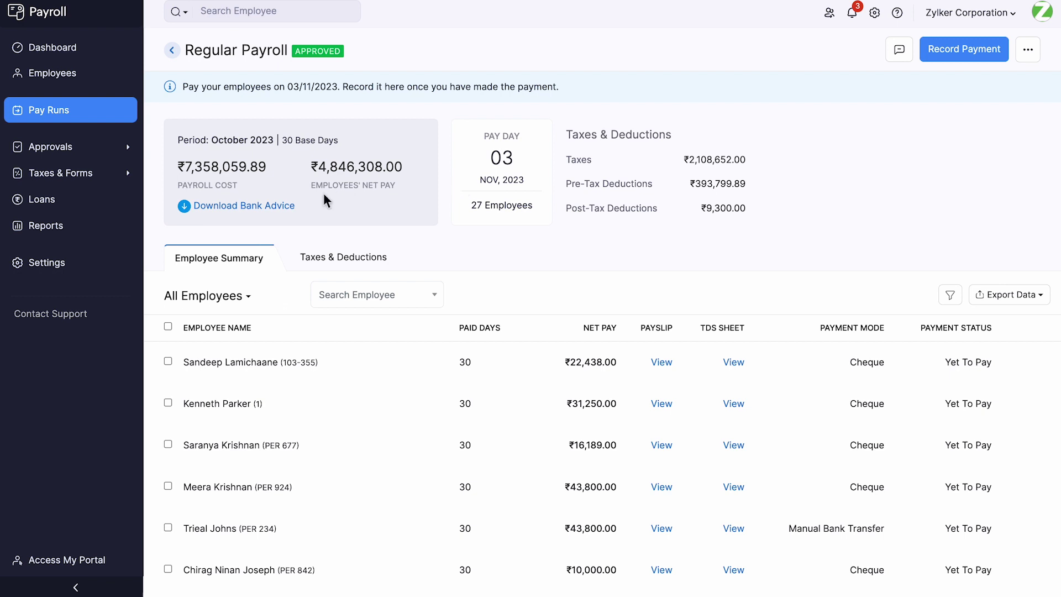
Check the bank advice download options and the available bank statement formats, and cancel without downloading.
left_click(282, 213)
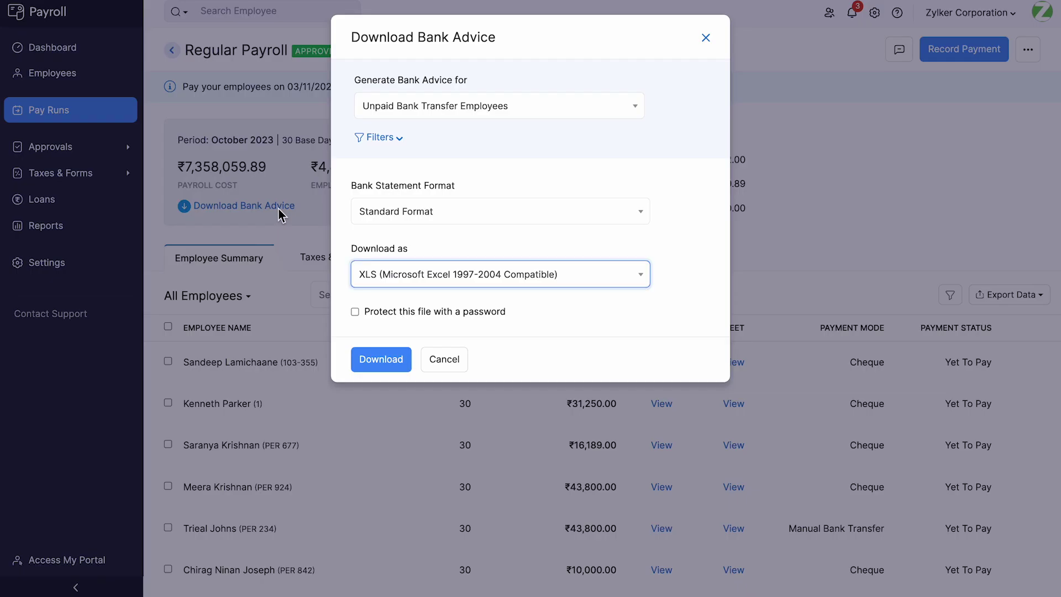
left_click(368, 220)
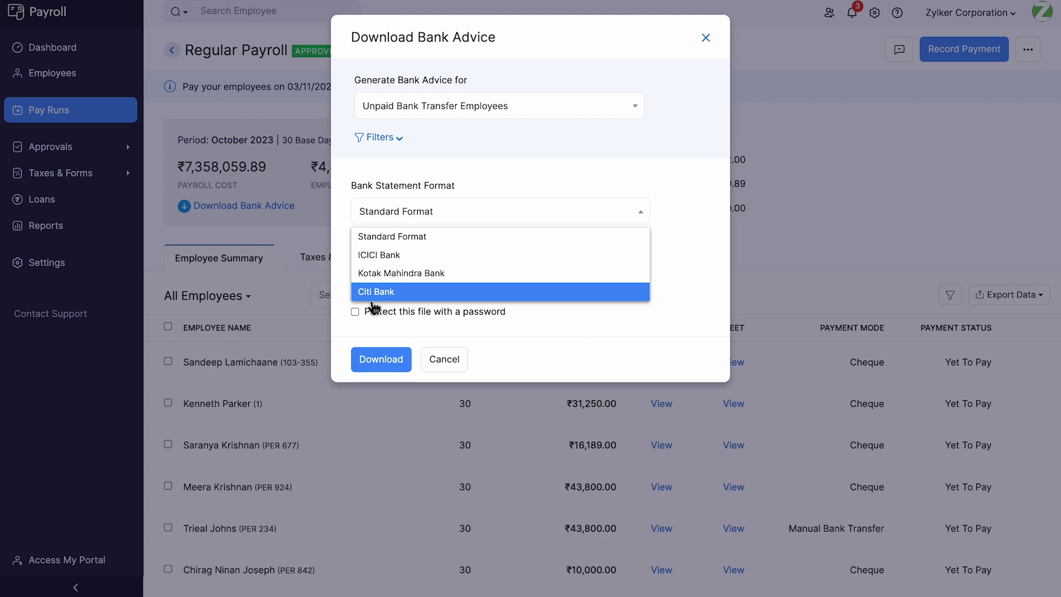
left_click(442, 363)
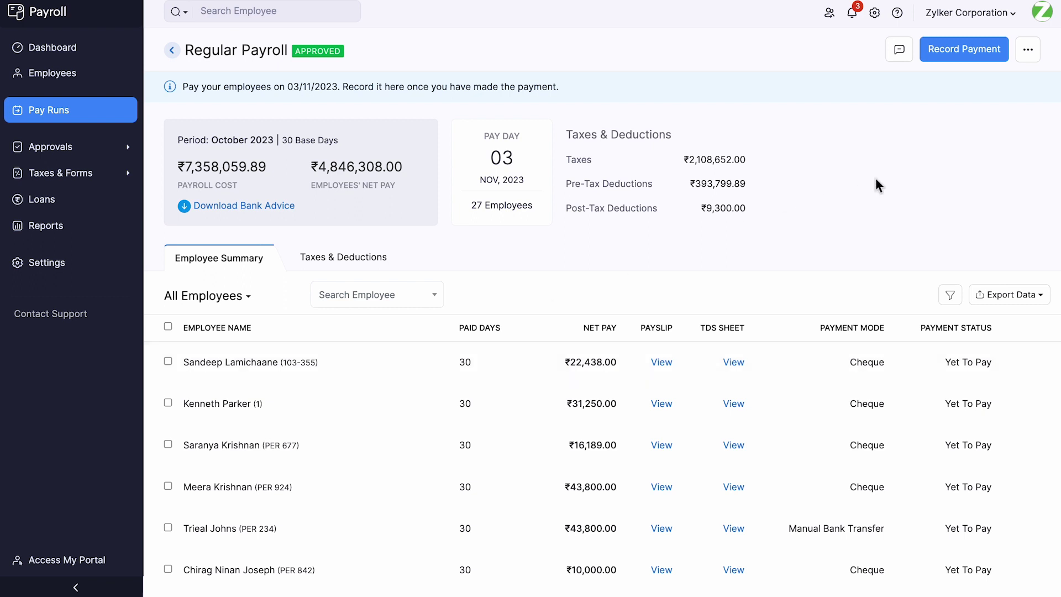
Record the pay run's payment with the paid date 03/11/2023 and payslip notification emails for all employees.
left_click(946, 59)
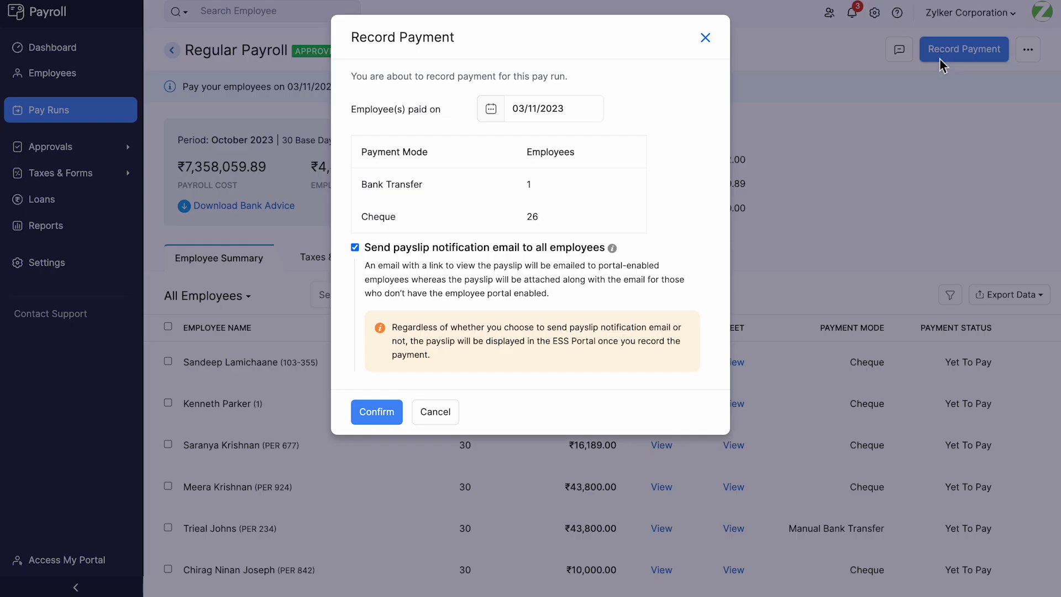
left_click(567, 111)
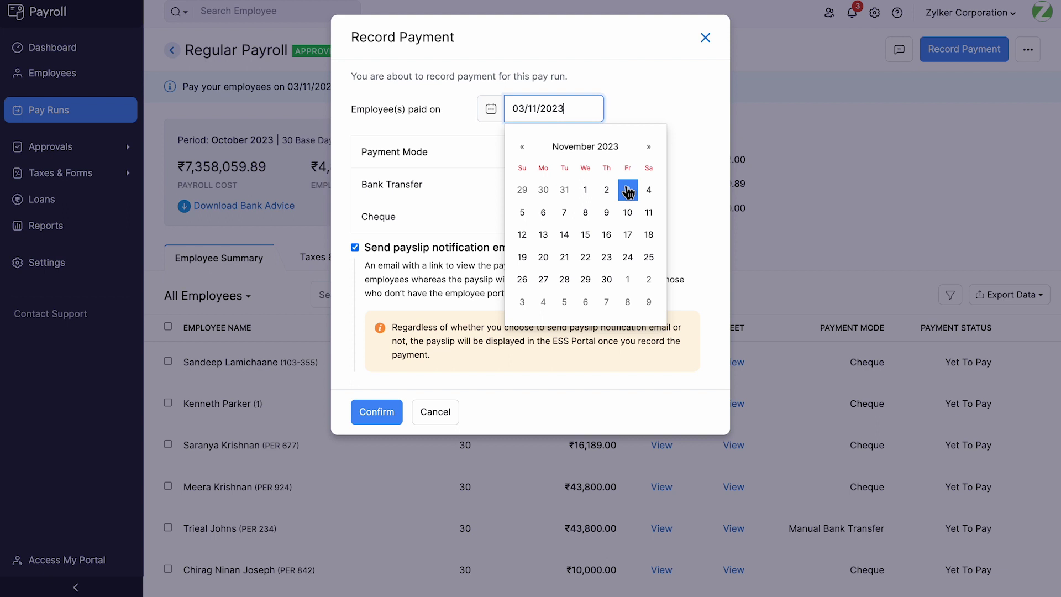
left_click(383, 414)
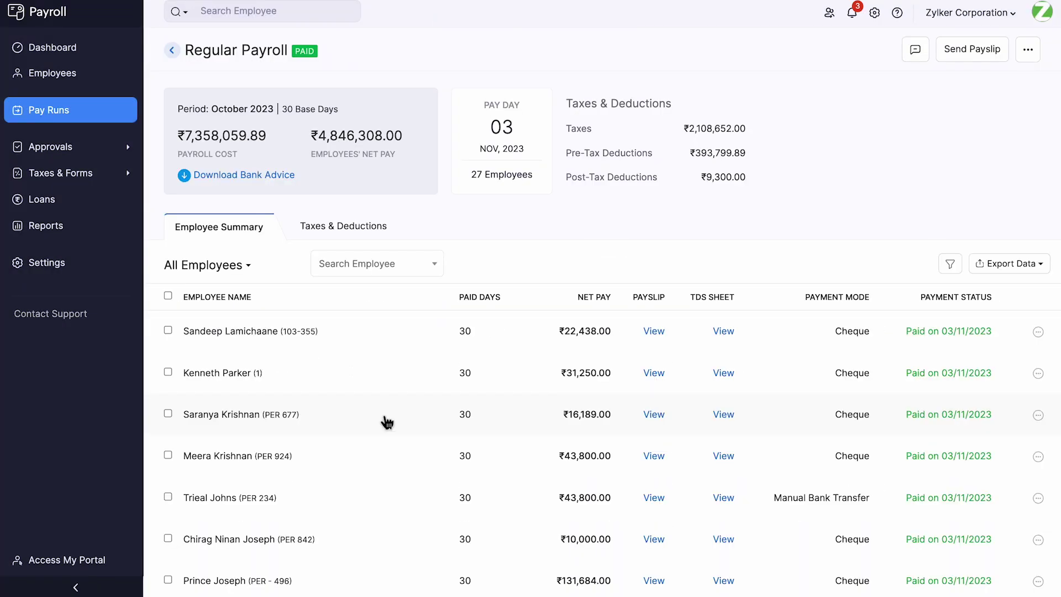
View the payroll history of all pay runs.
left_click(134, 116)
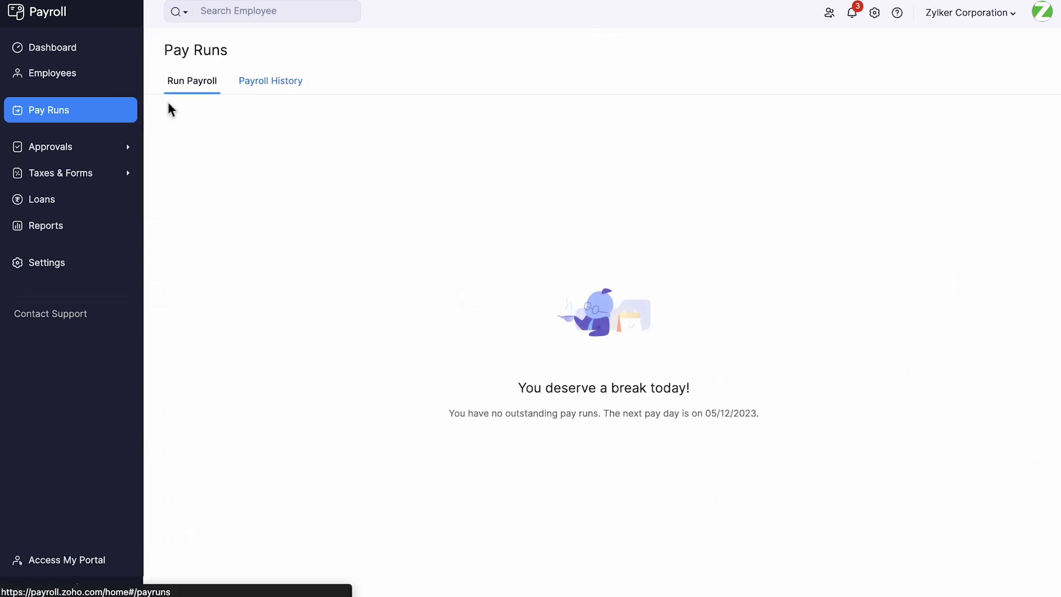
left_click(258, 87)
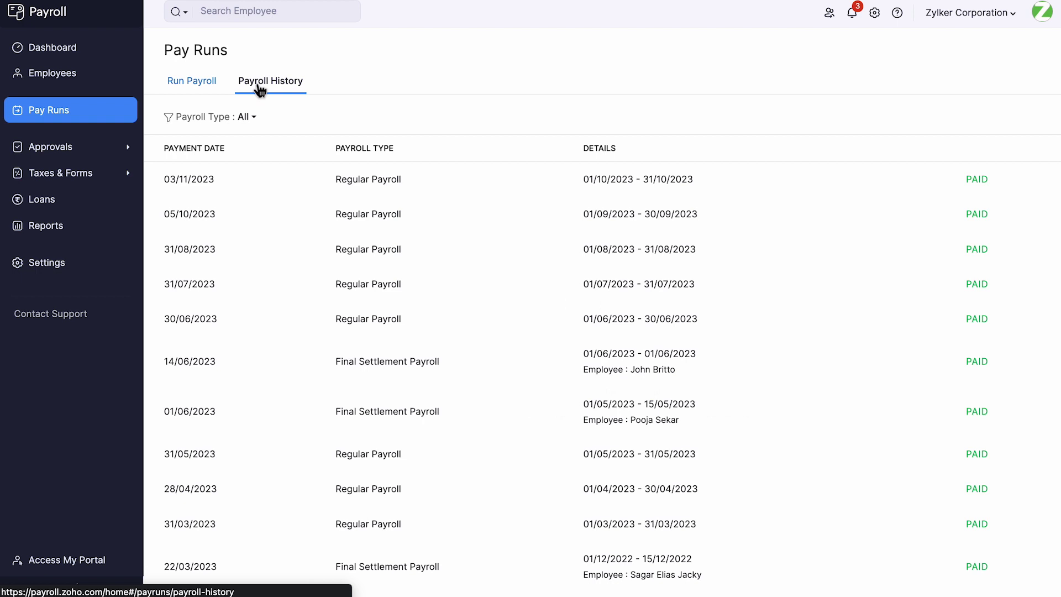
Review the getting-started checklist on the dashboard through to the prior payroll task and additional features.
left_click(124, 59)
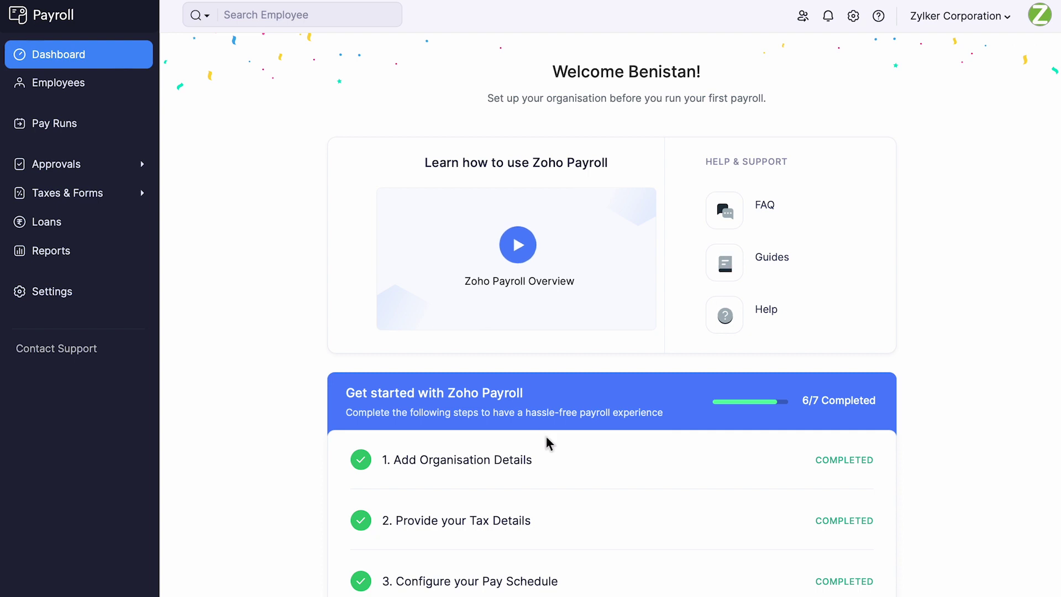
scroll(548, 441, "down", 3)
scroll(546, 438, "down", 4)
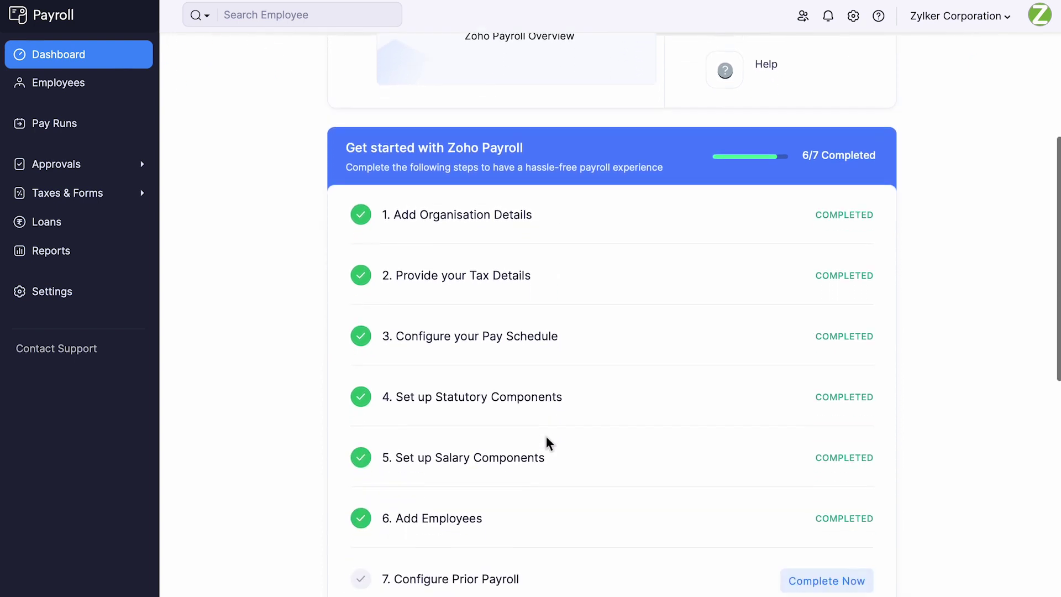
scroll(547, 438, "down", 2)
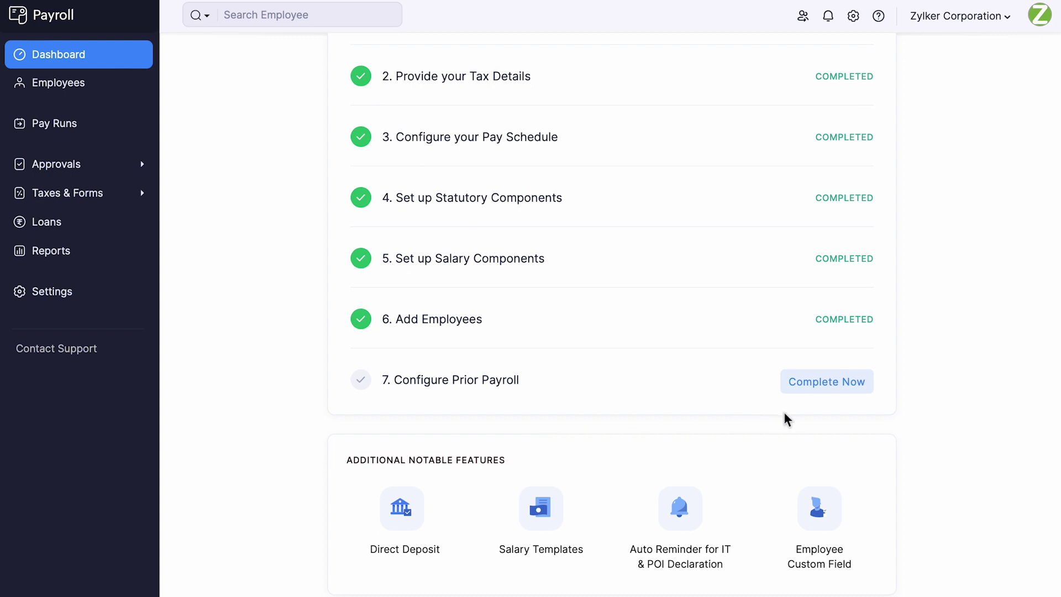
Start the prior payroll setup and proceed through employee and pay information to the summary without uploading any salary statements.
left_click(827, 391)
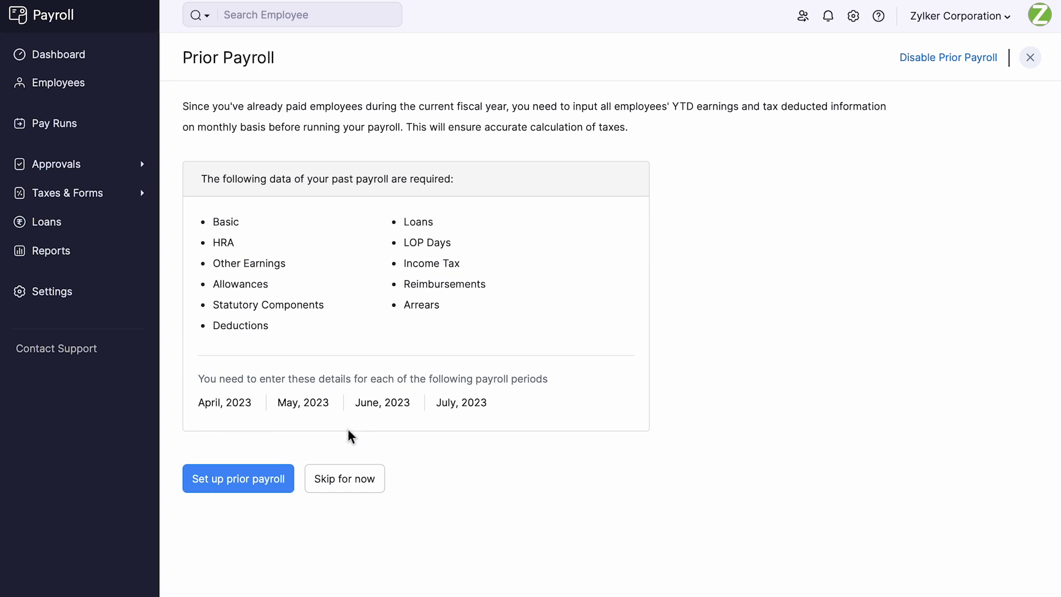
left_click(265, 486)
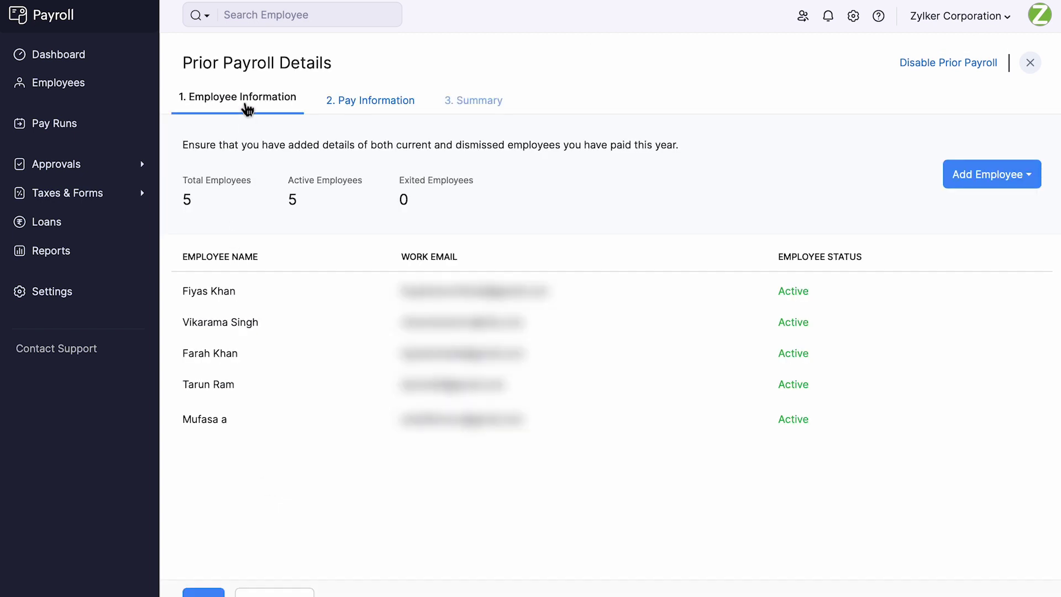
left_click(208, 593)
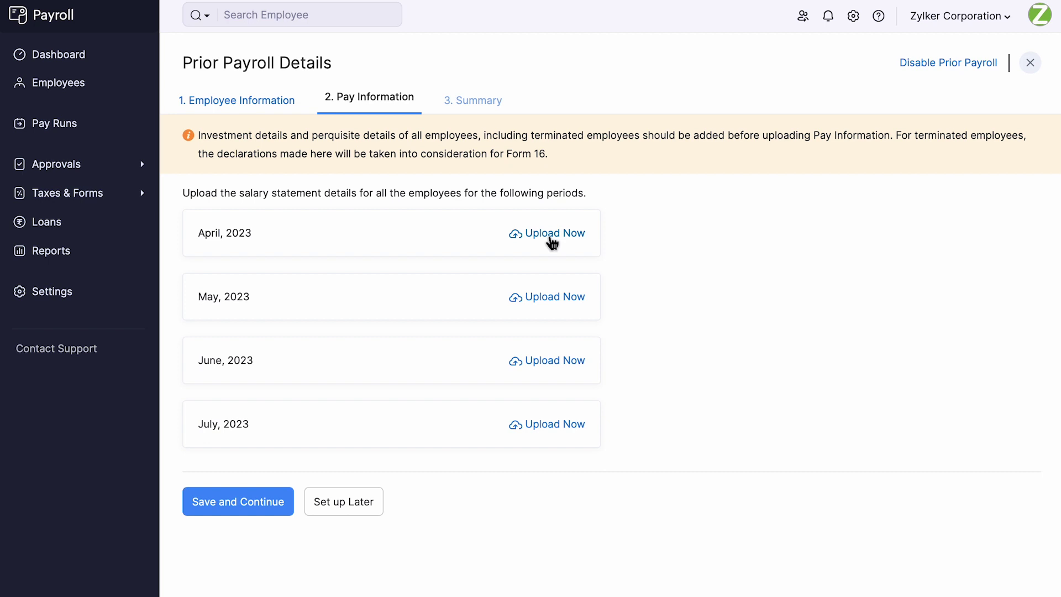
left_click(260, 513)
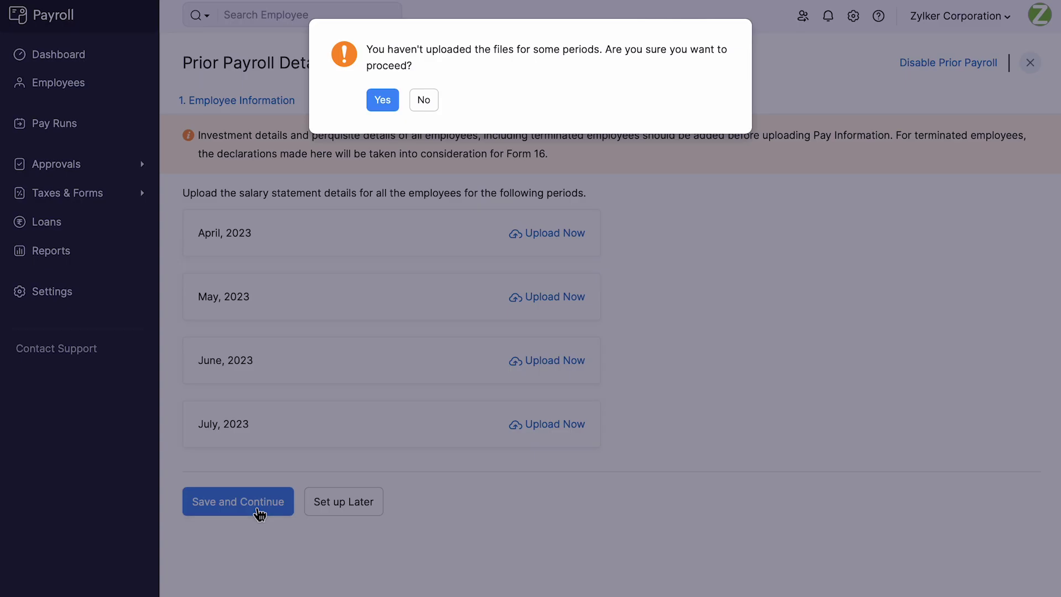
left_click(389, 99)
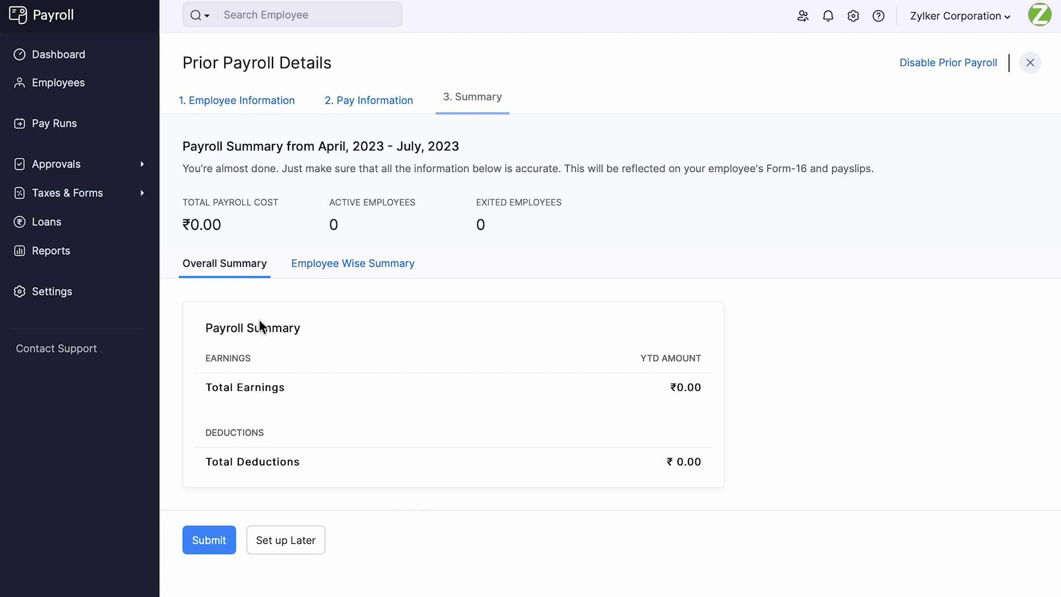
Review the reimbursement claims and the proof of investments pending approval.
left_click(146, 167)
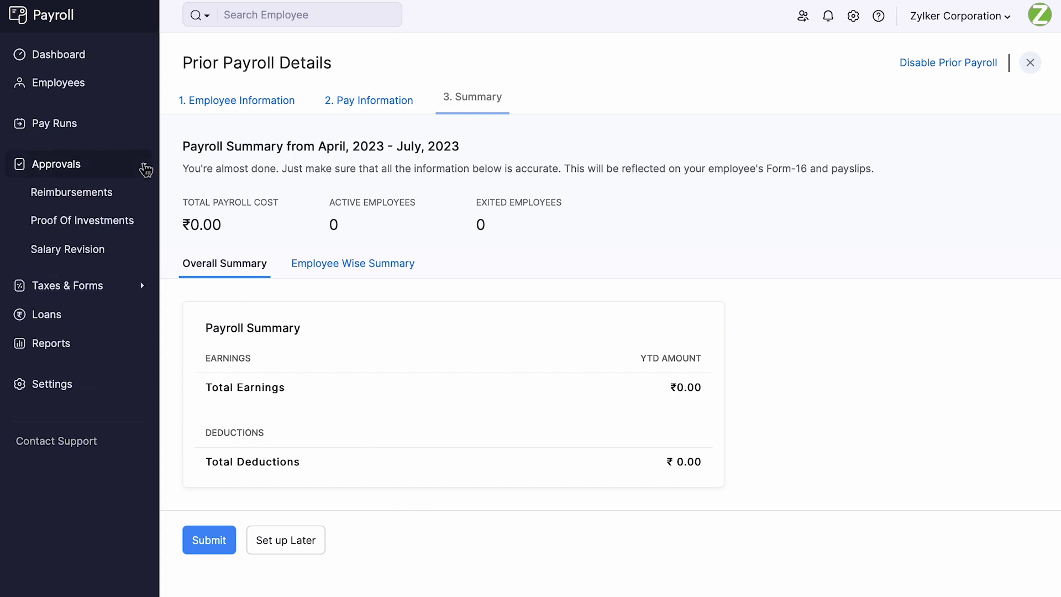
left_click(140, 193)
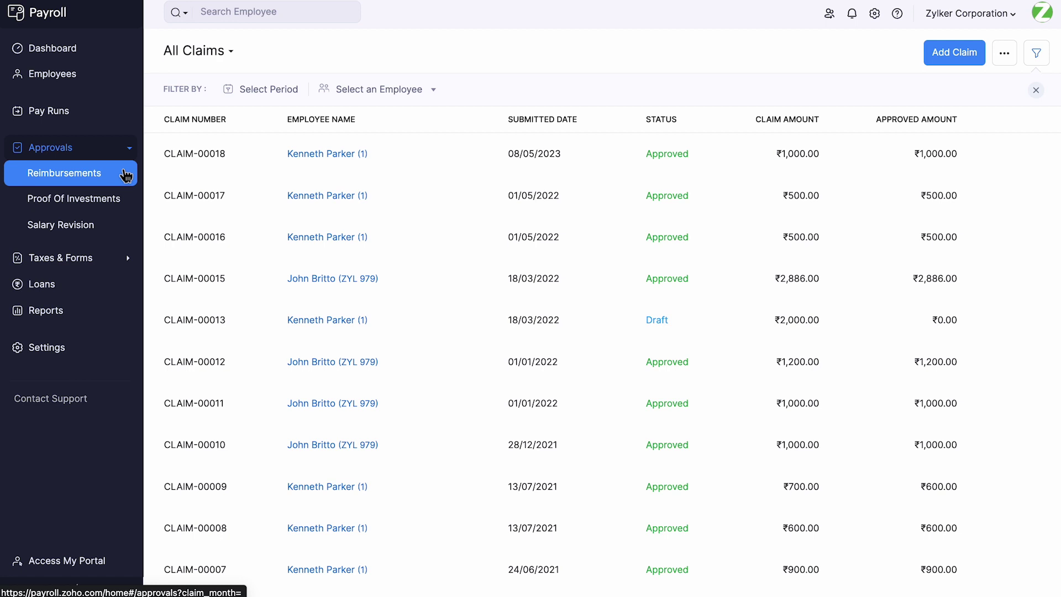
left_click(120, 203)
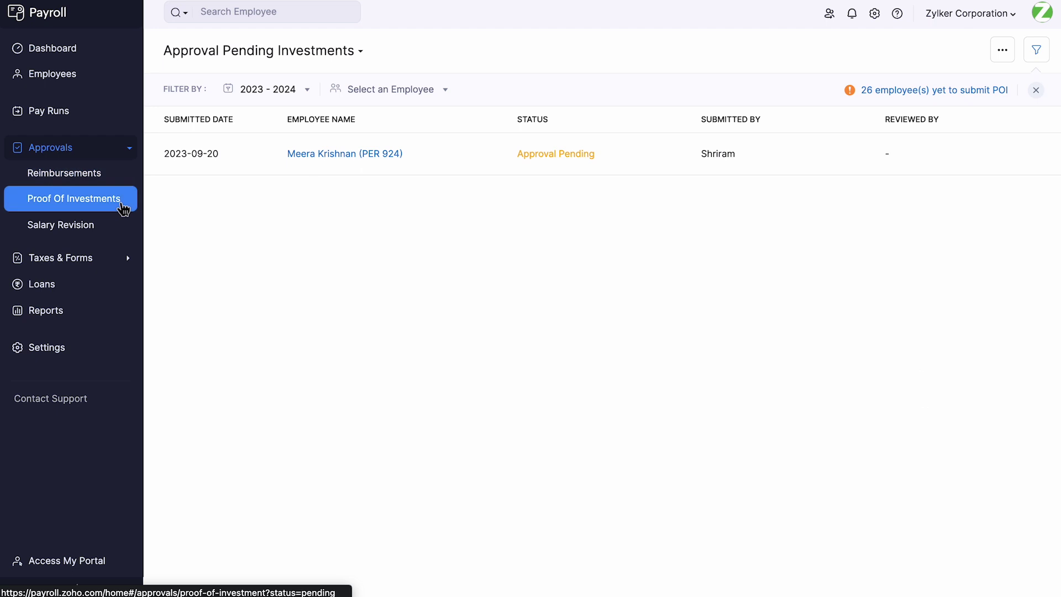
Review the salary revisions for approval and the April 2020 TDS liability, including its challan recording form, without saving a challan.
left_click(122, 231)
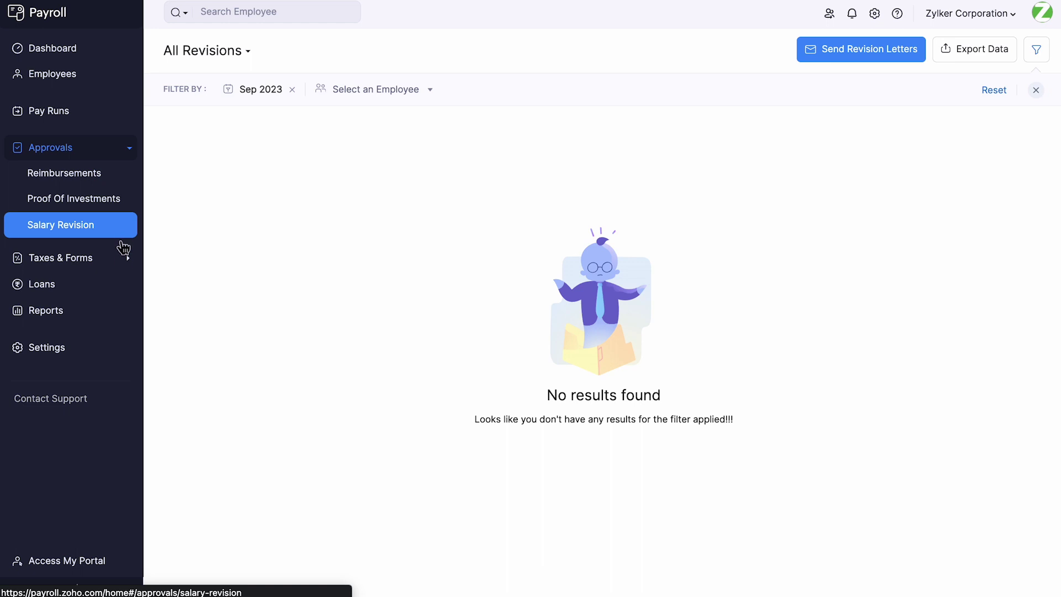
left_click(123, 260)
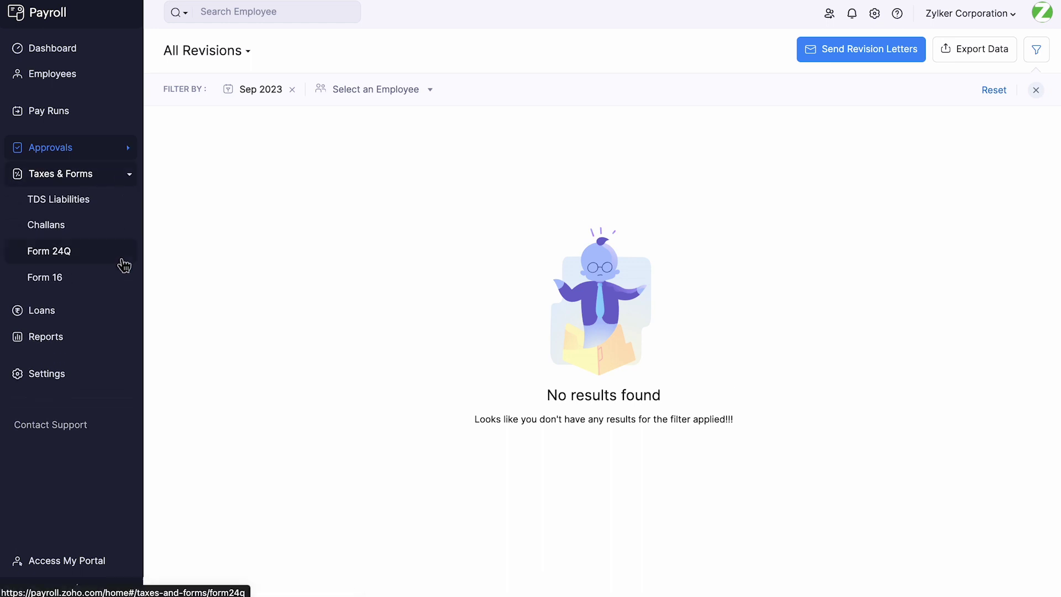
left_click(102, 210)
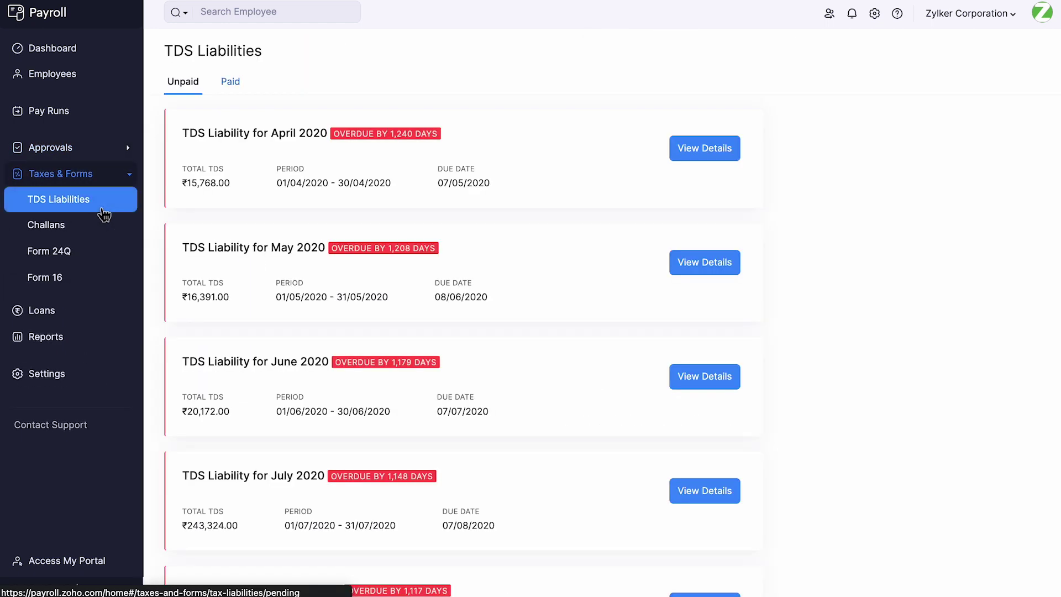
left_click(698, 152)
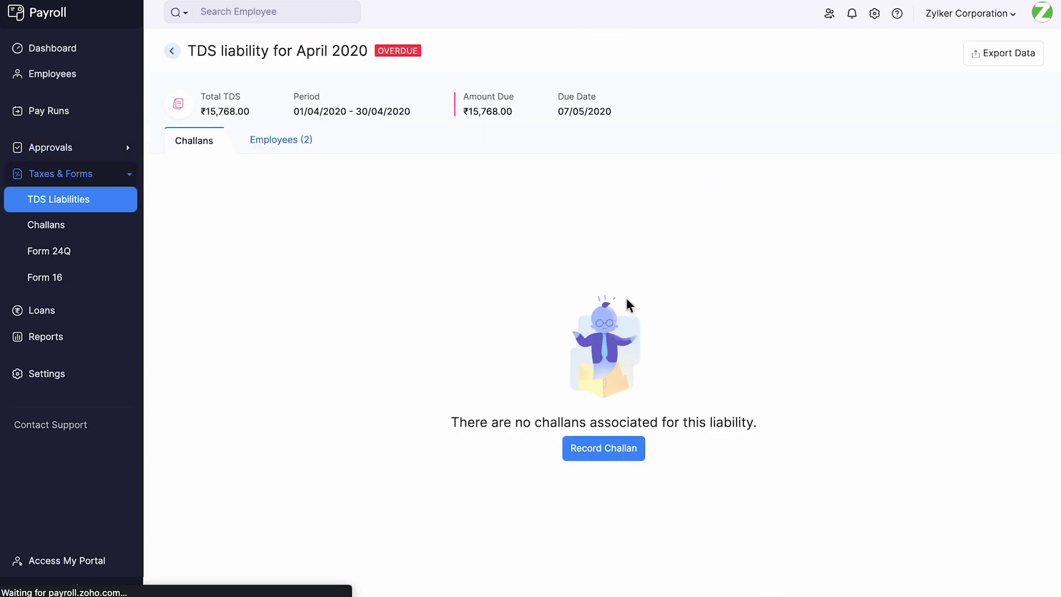
left_click(607, 448)
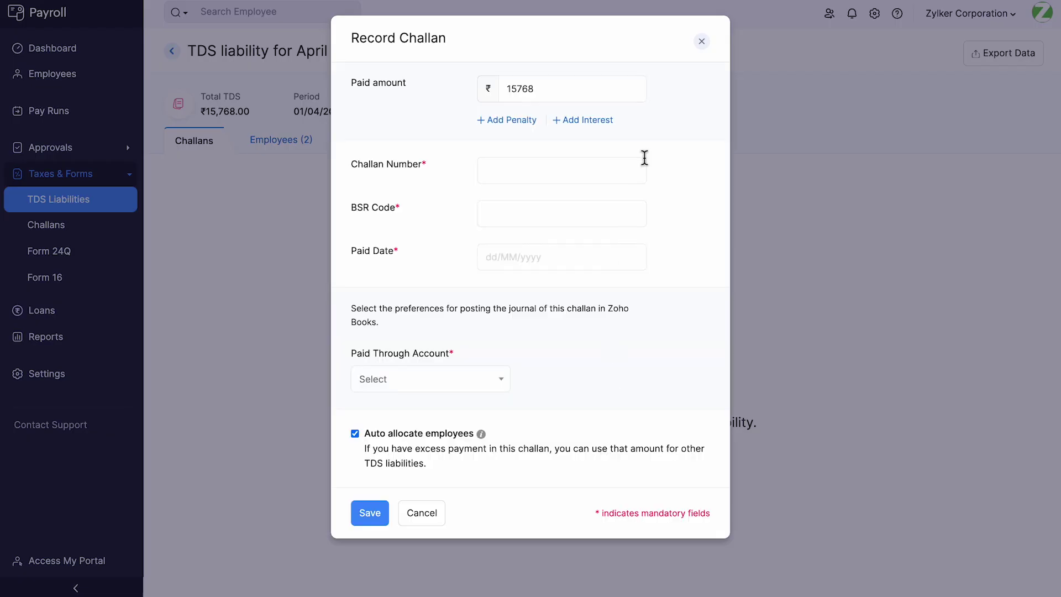
left_click(700, 43)
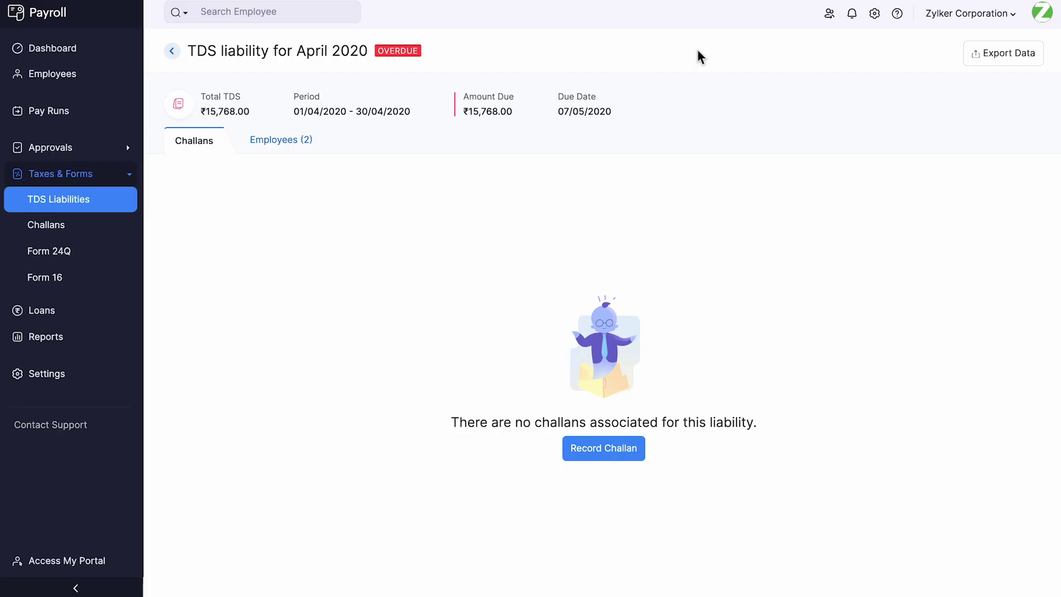
Review the pending Form 24Q list for 2023 - 2024 and the Form 16 generation page for 2022 - 2023.
left_click(106, 261)
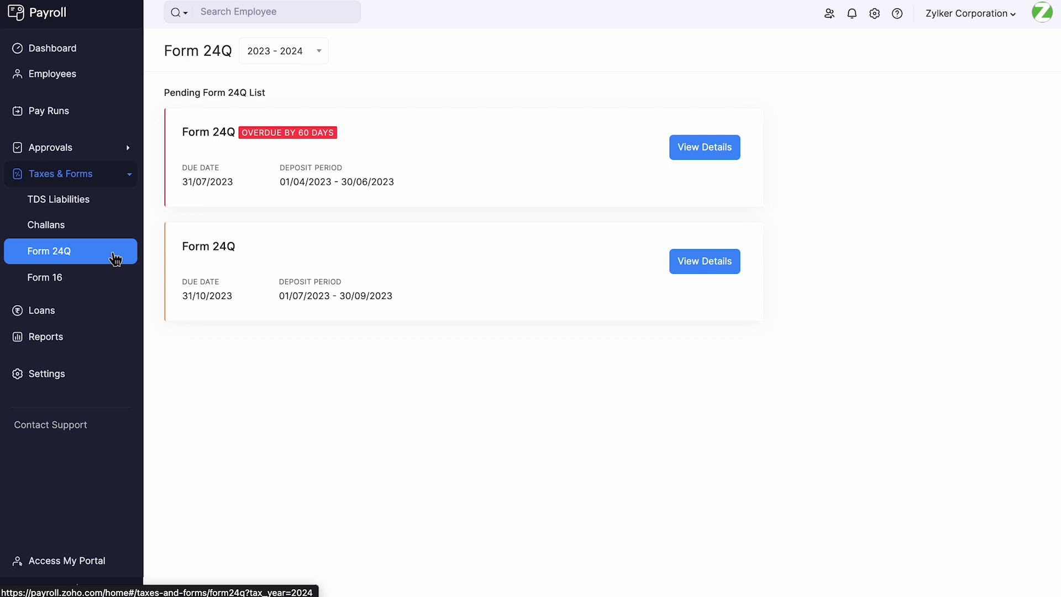
left_click(108, 283)
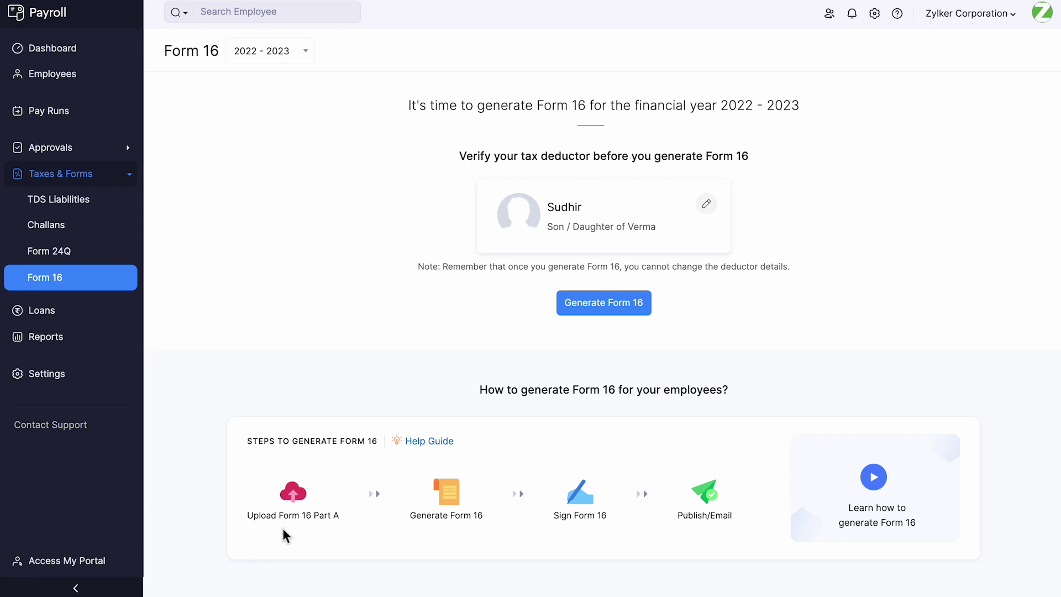
scroll(286, 535, "down", 1)
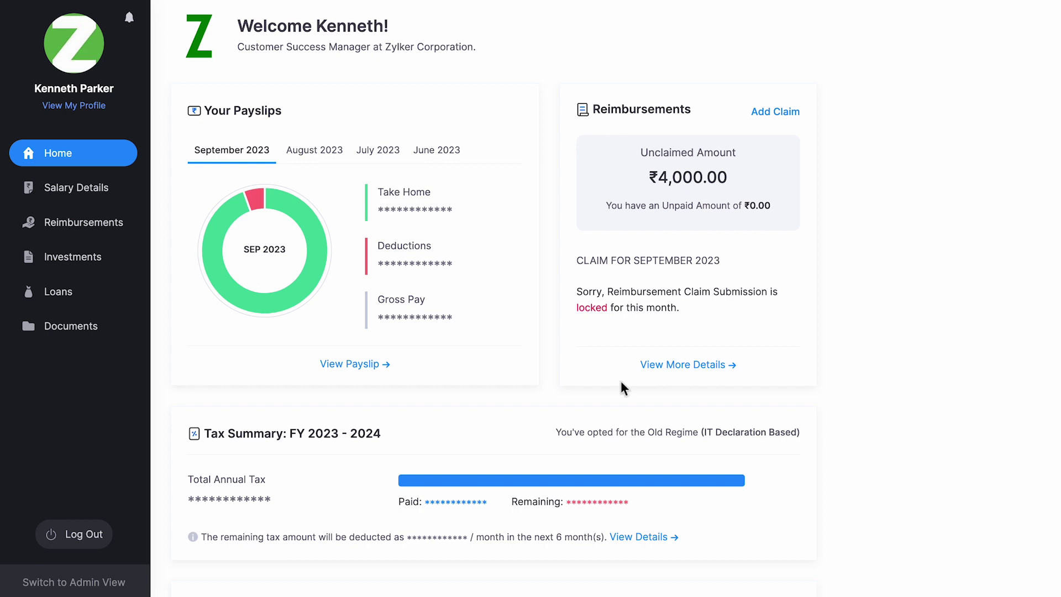
Review the employee portal's home page down to the EPF summary and reveal its hidden contribution amounts.
scroll(623, 387, "down", 2)
scroll(623, 389, "down", 3)
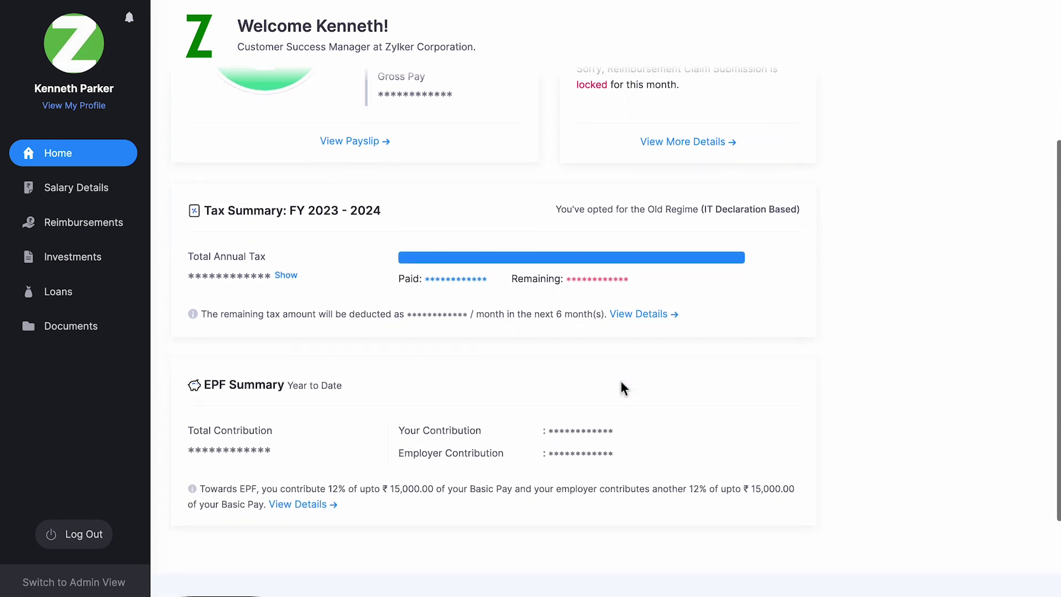
left_click(286, 416)
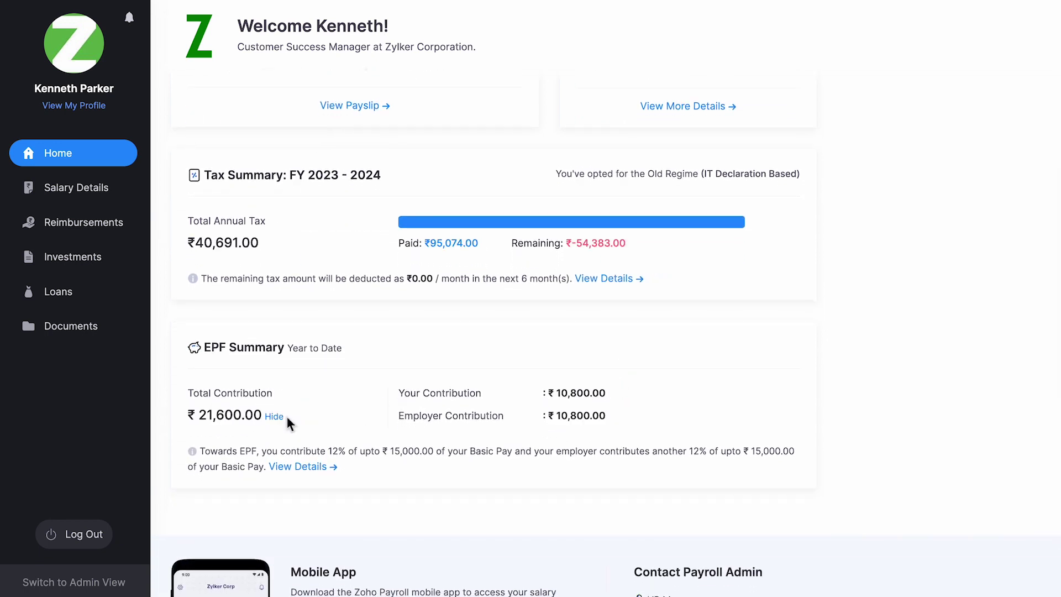
Review the employee's salary structure, payslips, annual earnings and EPF contribution summary, including the other available benefit summaries.
left_click(136, 191)
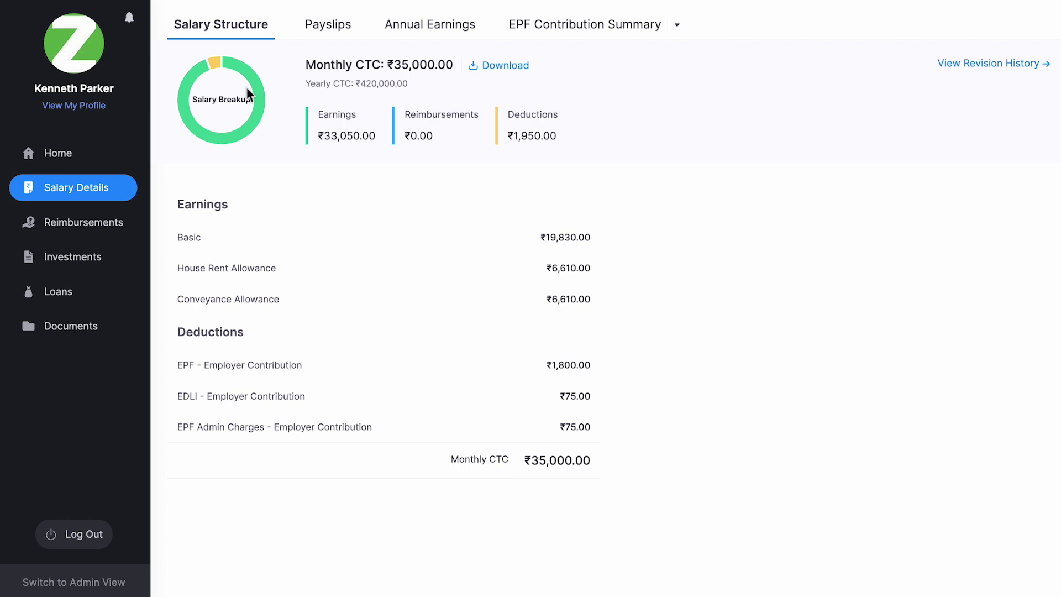
left_click(329, 37)
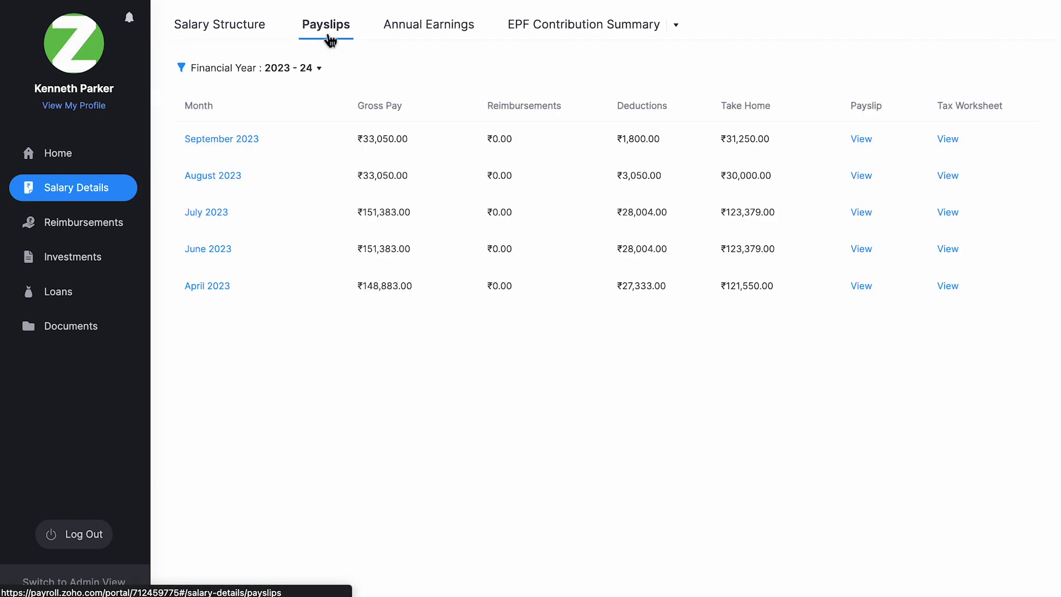
left_click(425, 37)
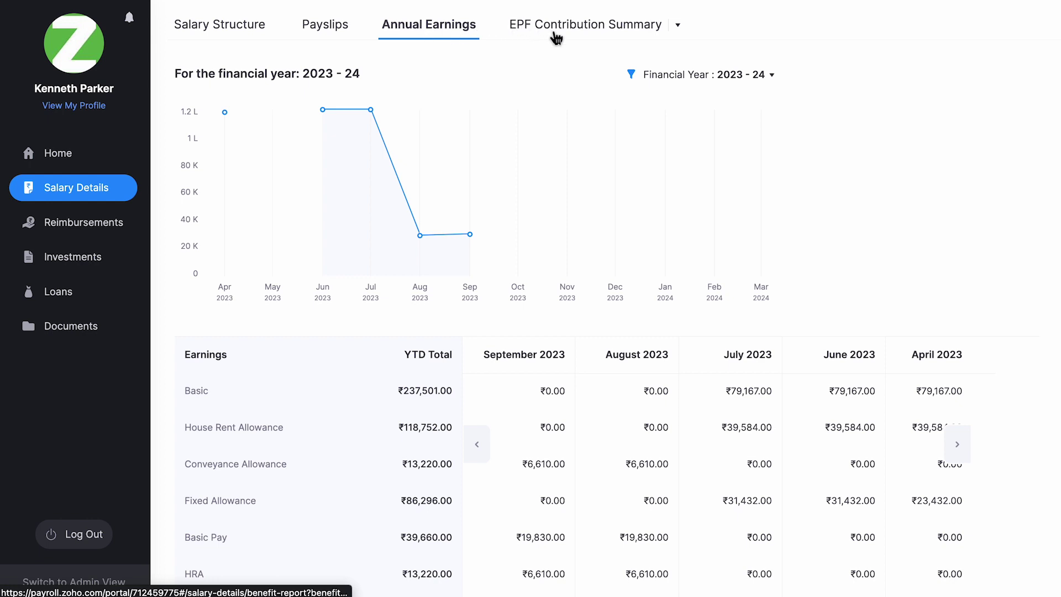
left_click(557, 36)
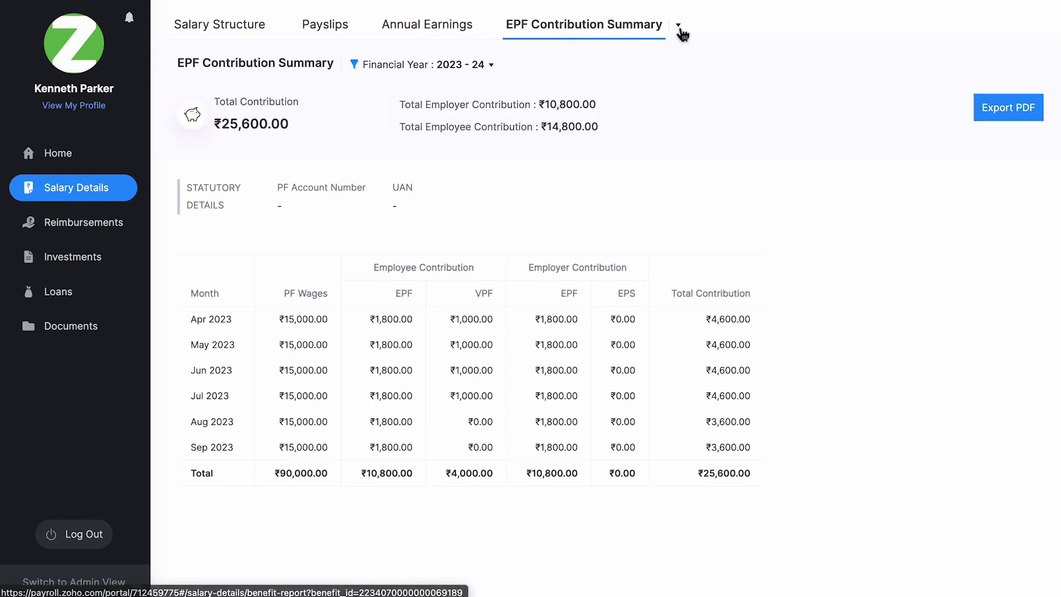
left_click(680, 28)
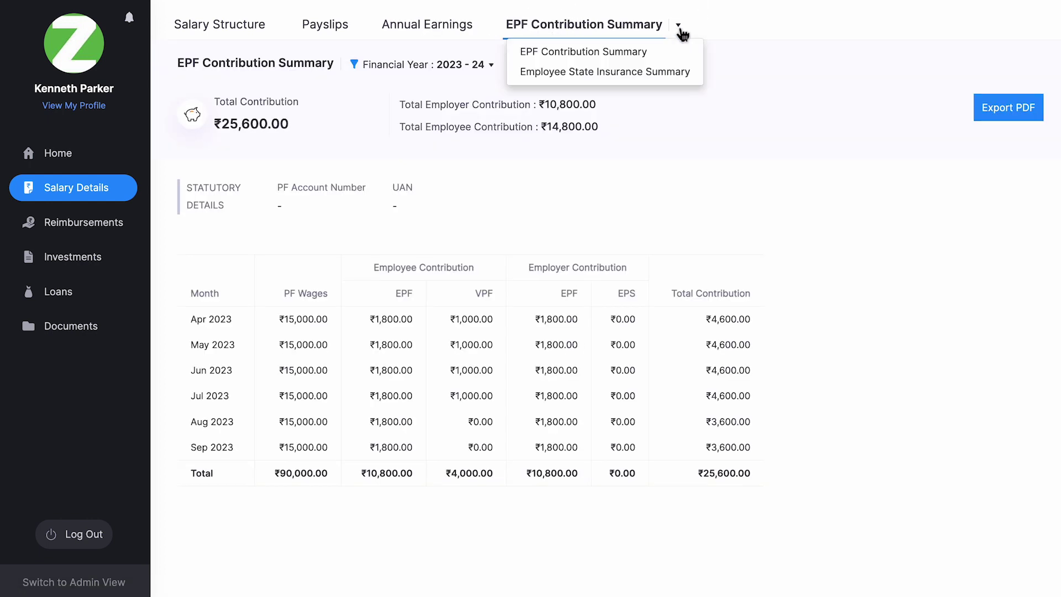
Review the employee's reimbursement claims, investment declaration and proof of investments in the portal.
left_click(127, 225)
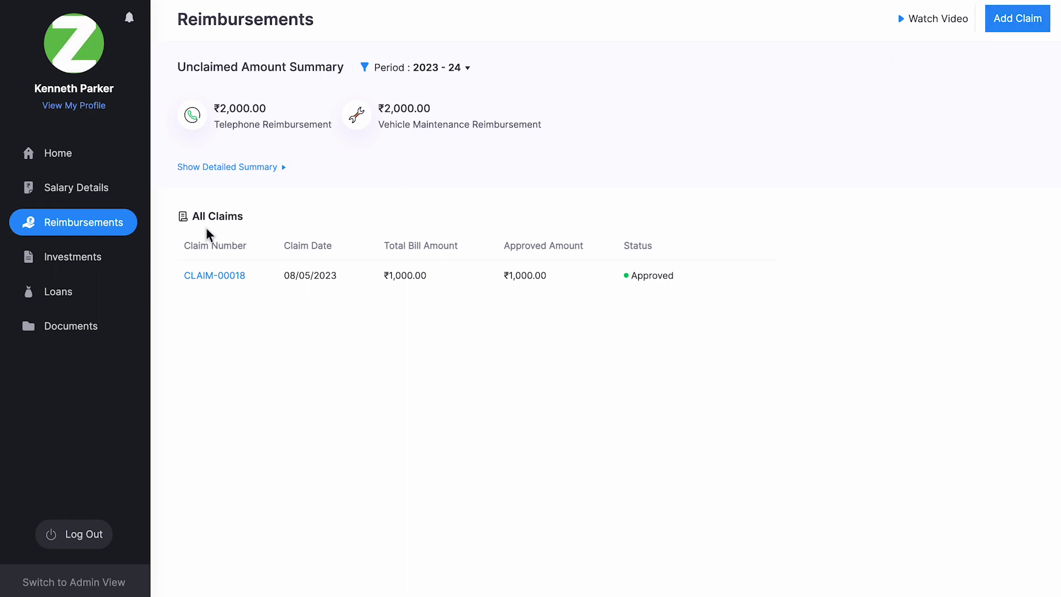
left_click(120, 265)
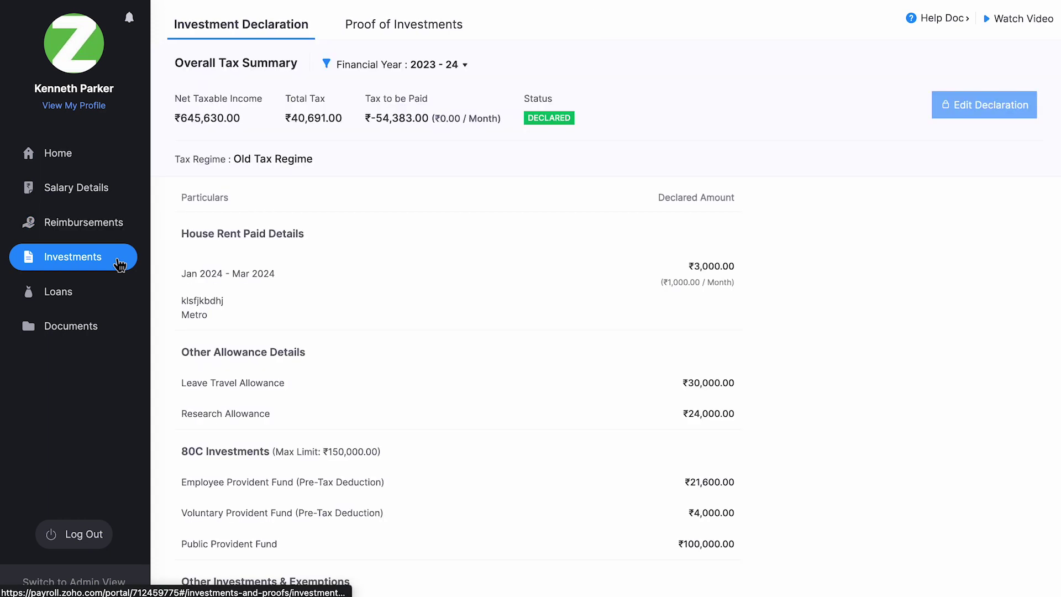
left_click(406, 39)
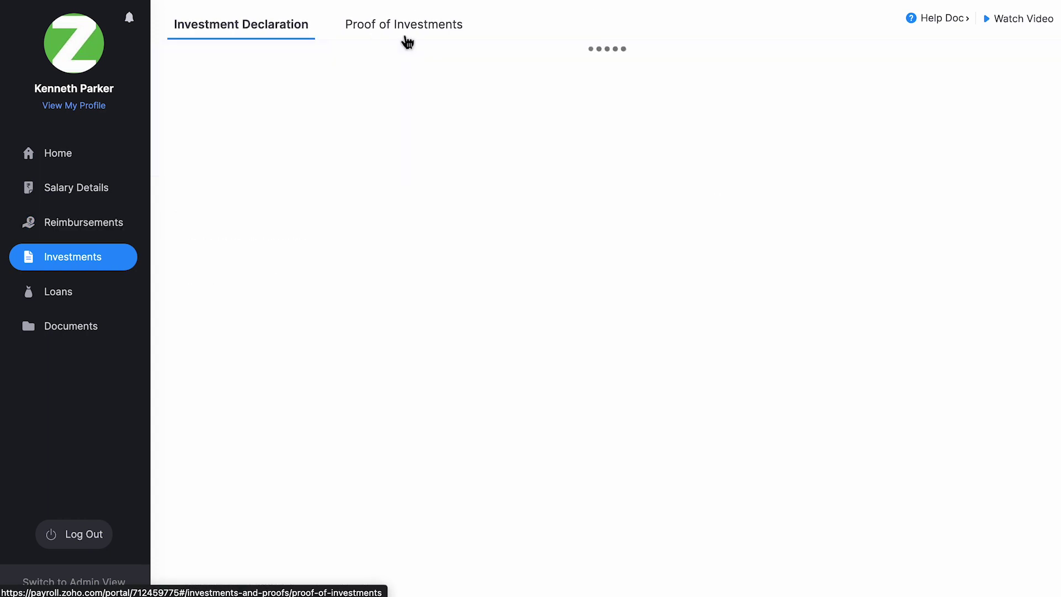
left_click(289, 37)
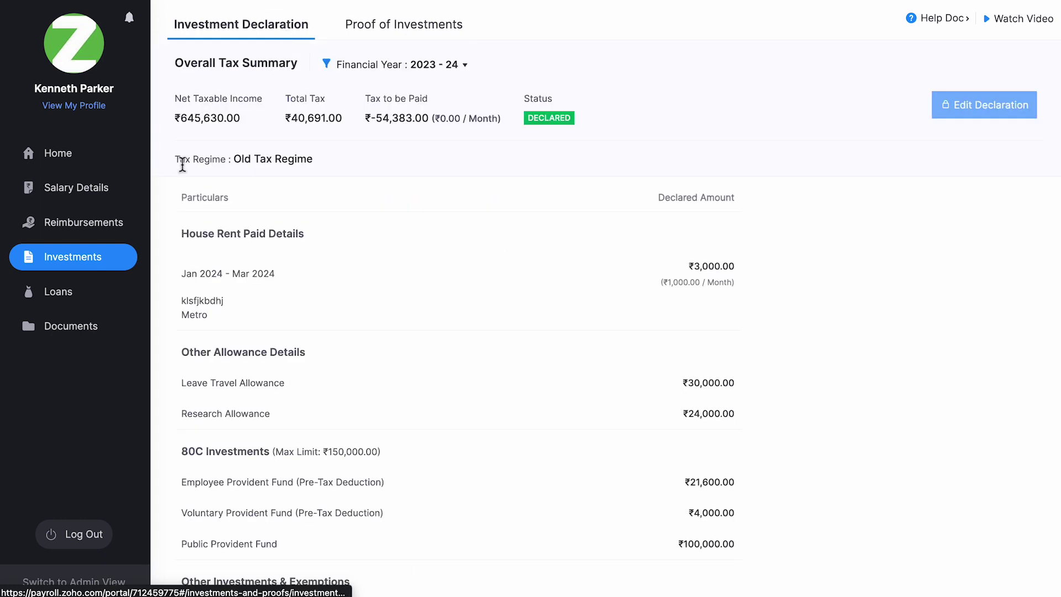
Review the employee's completed loan history and payroll documents in the portal.
left_click(130, 298)
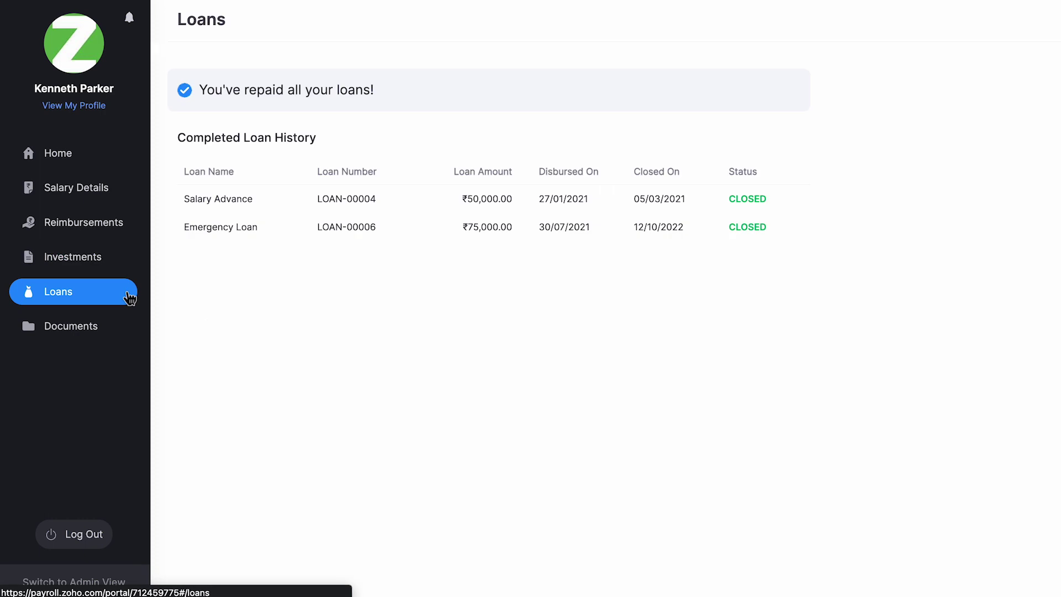
left_click(121, 335)
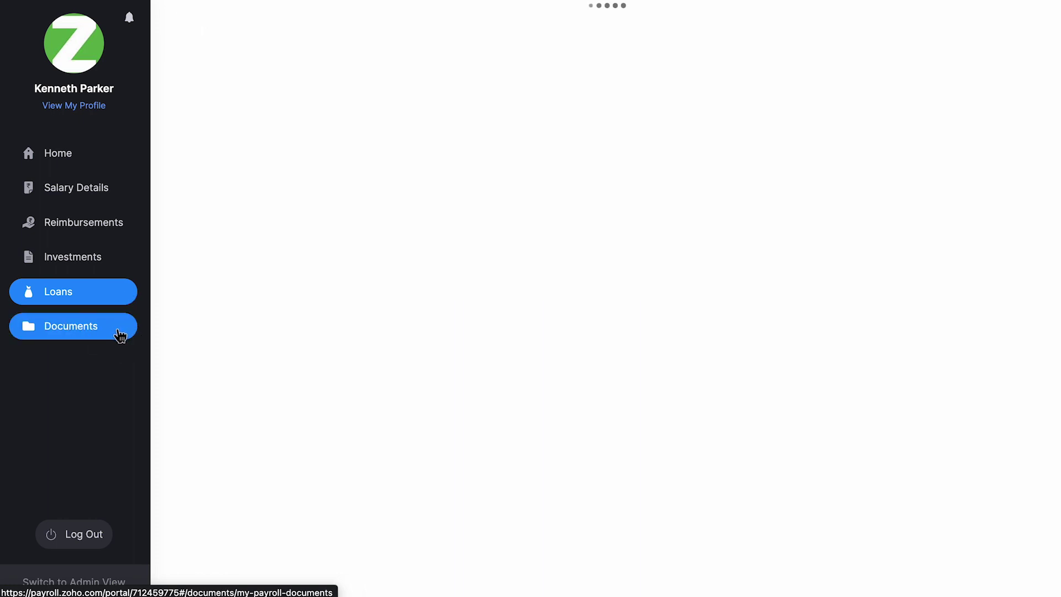
left_click(246, 70)
left_click(243, 69)
left_click(246, 72)
left_click(242, 112)
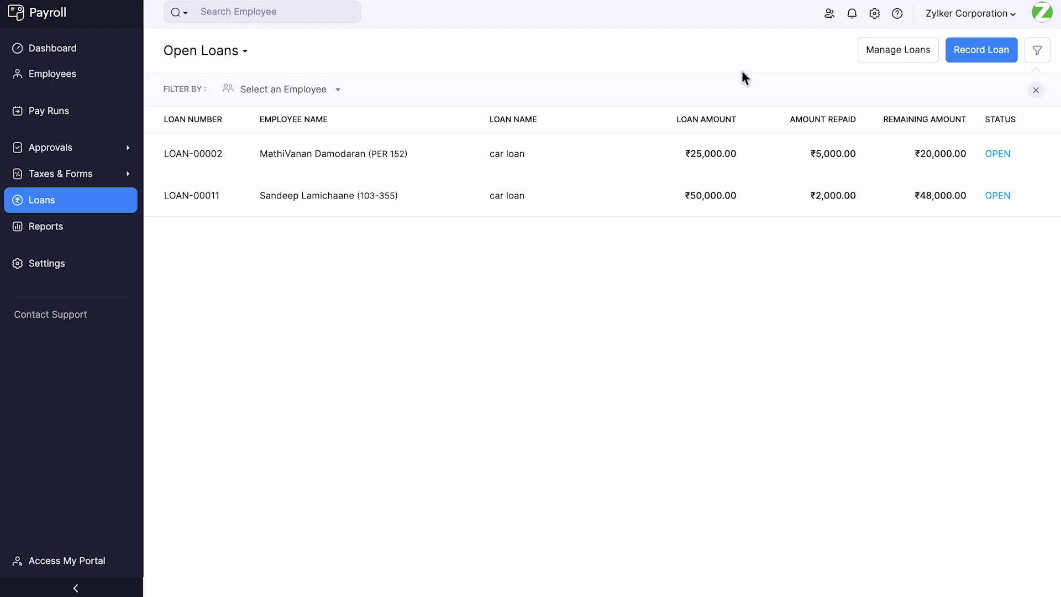
View the organisation's loan types and their perquisite rates, leaving them unedited.
left_click(885, 59)
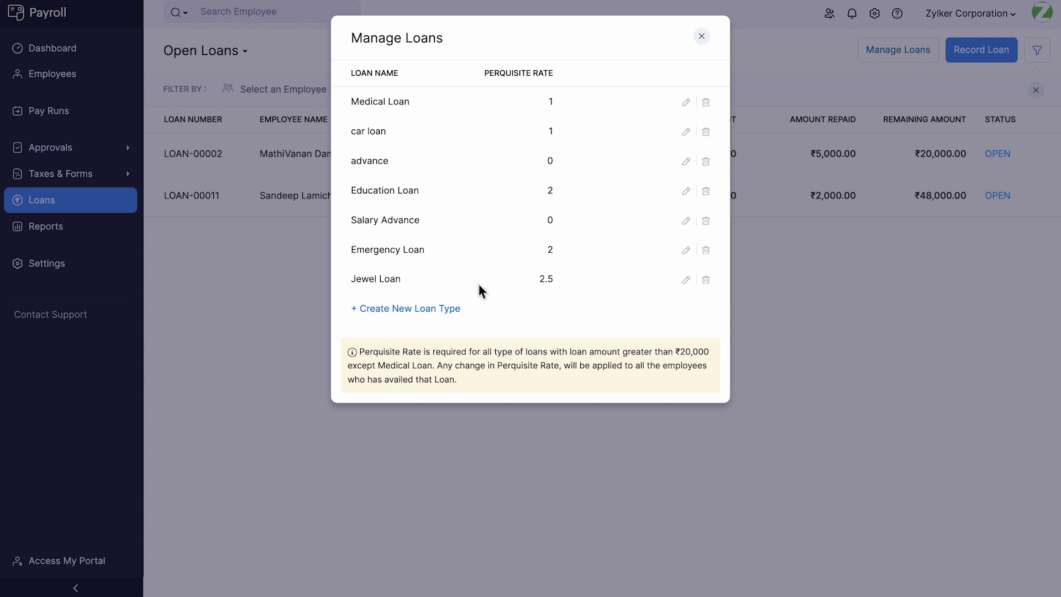
left_click(703, 37)
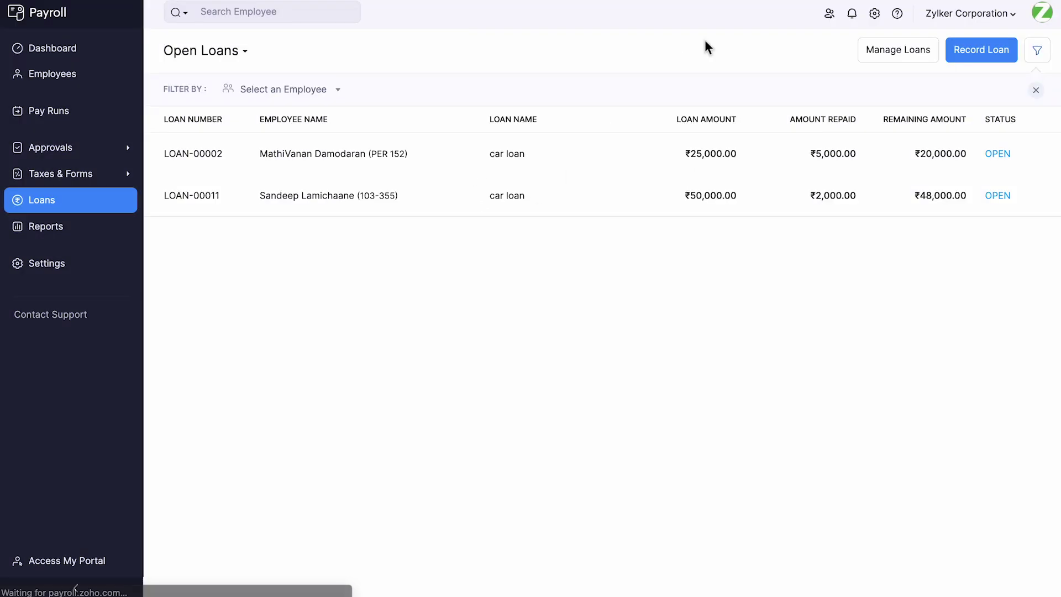
Examine the new loan form's loan, employee and repayment fields, using disbursement date 28/09/2023, and cancel without saving.
left_click(966, 68)
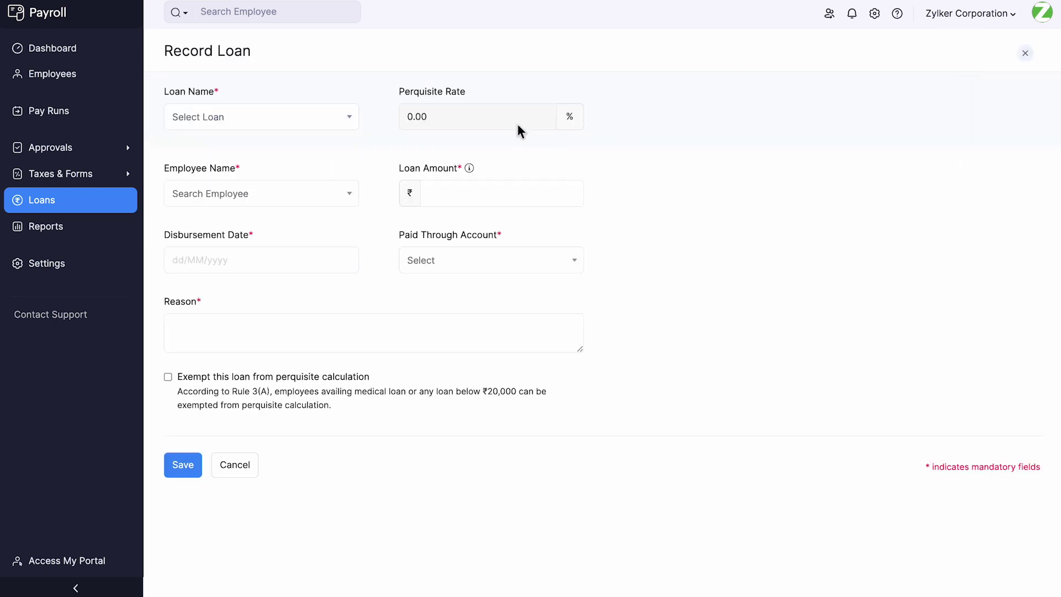
left_click(356, 129)
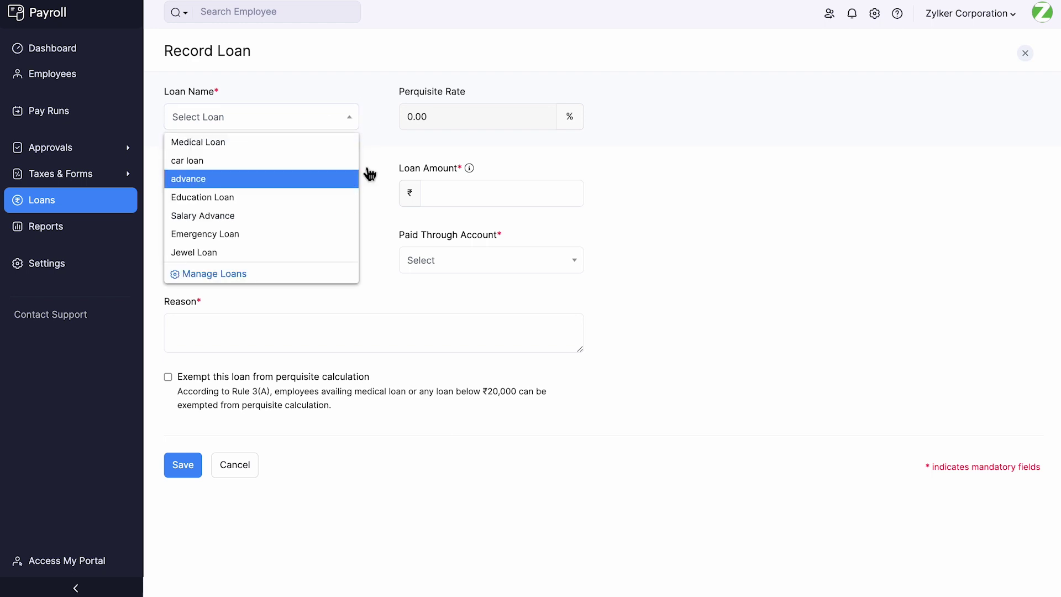
left_click(381, 159)
left_click(339, 197)
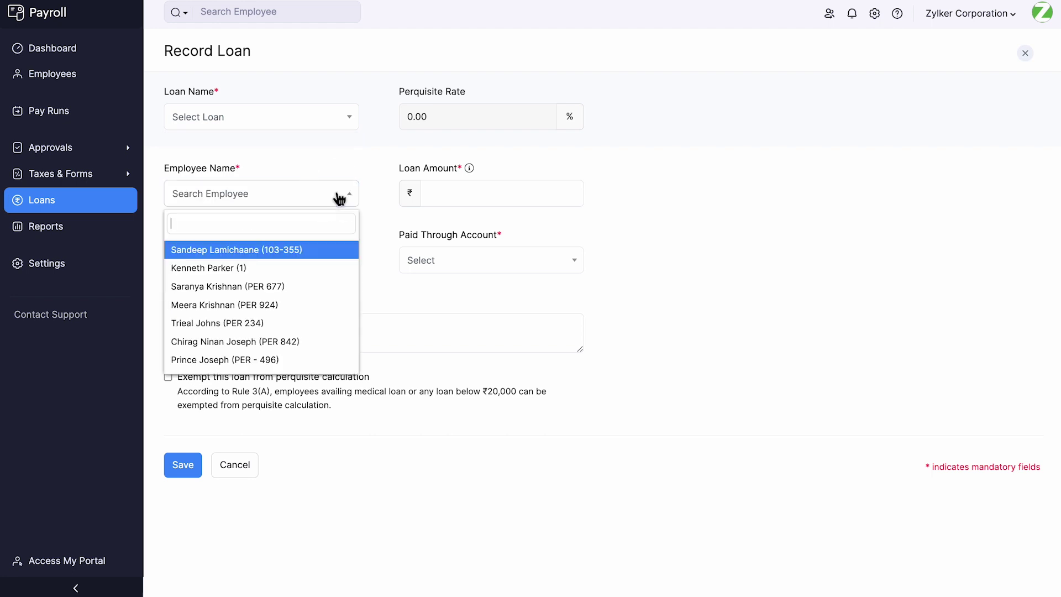
left_click(378, 168)
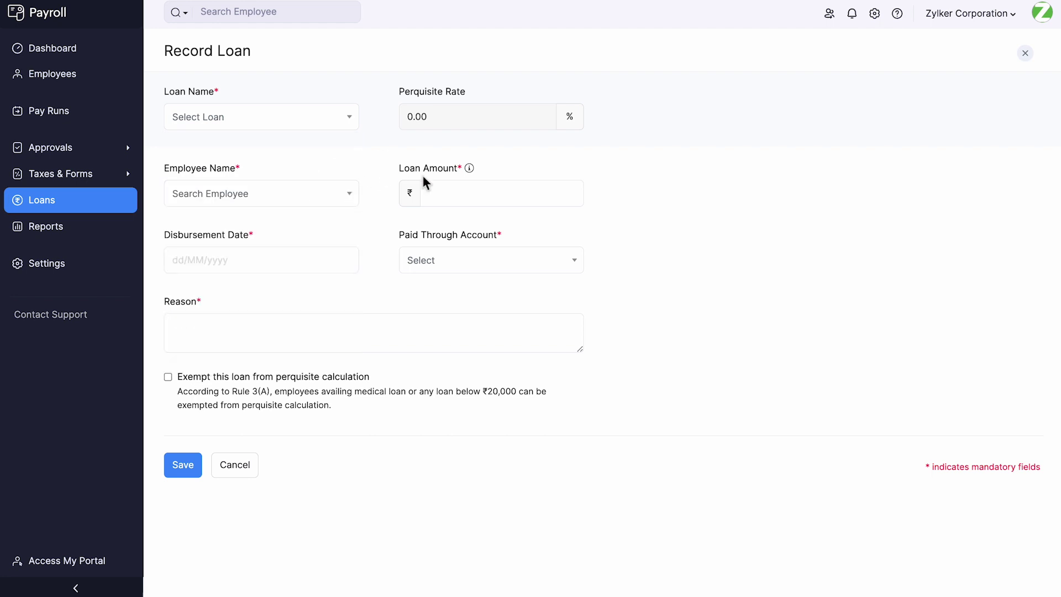
left_click(293, 255)
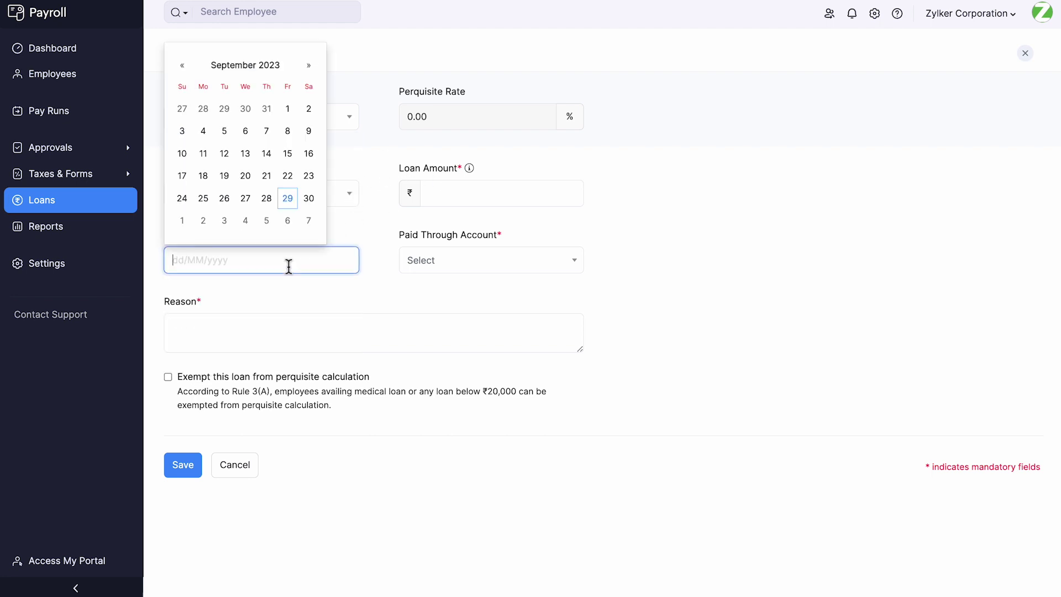
left_click(273, 208)
scroll(295, 317, "down", 1)
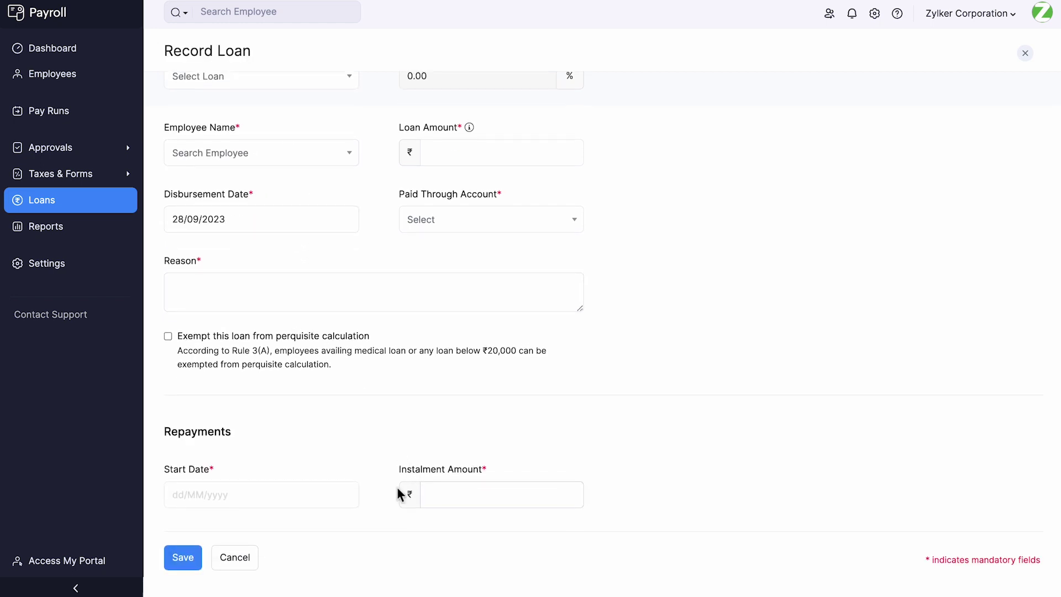
left_click(288, 496)
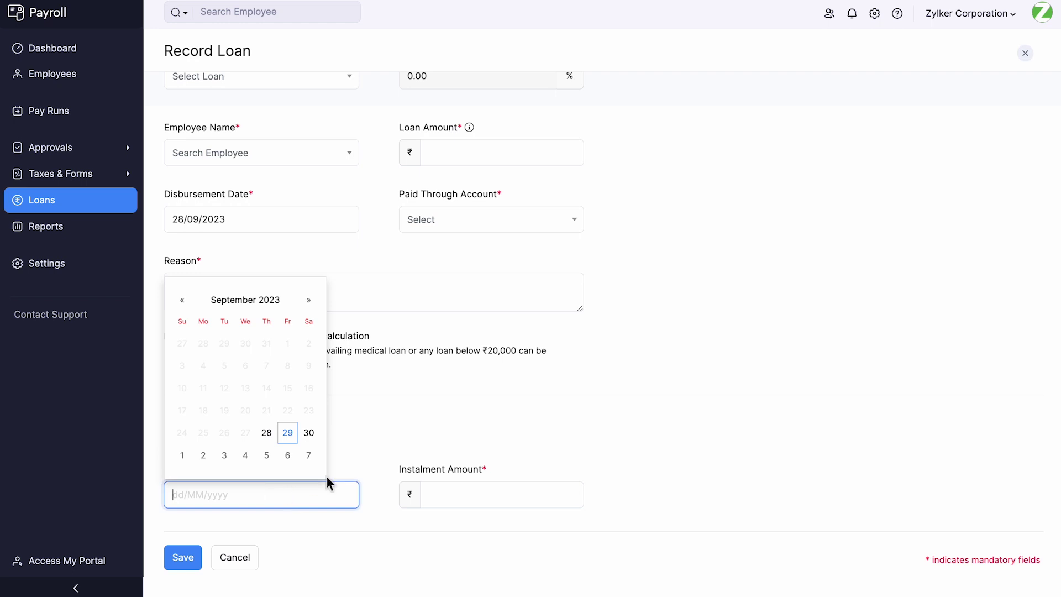
left_click(346, 474)
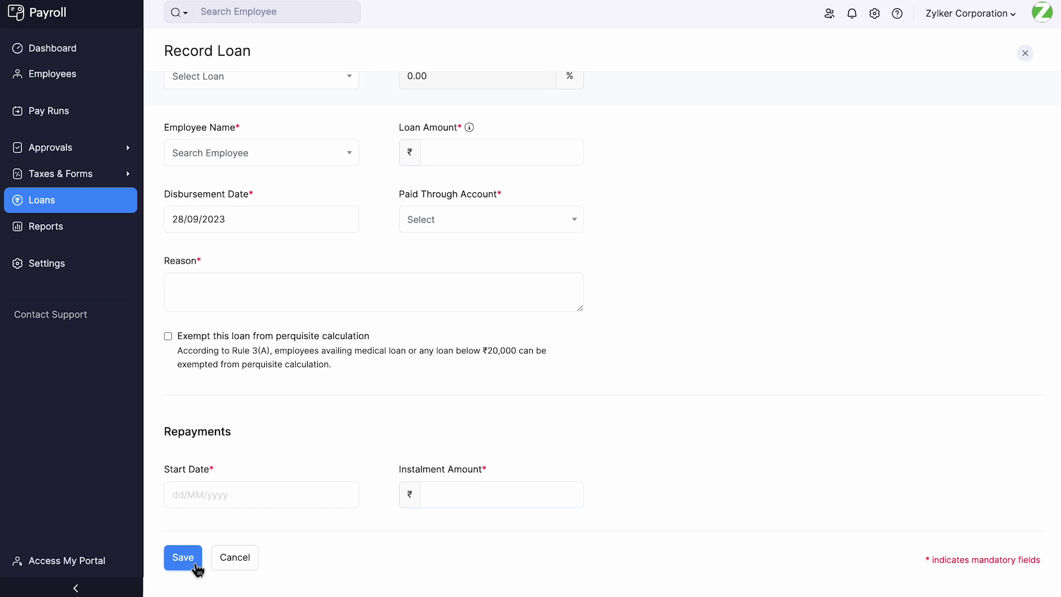
left_click(235, 558)
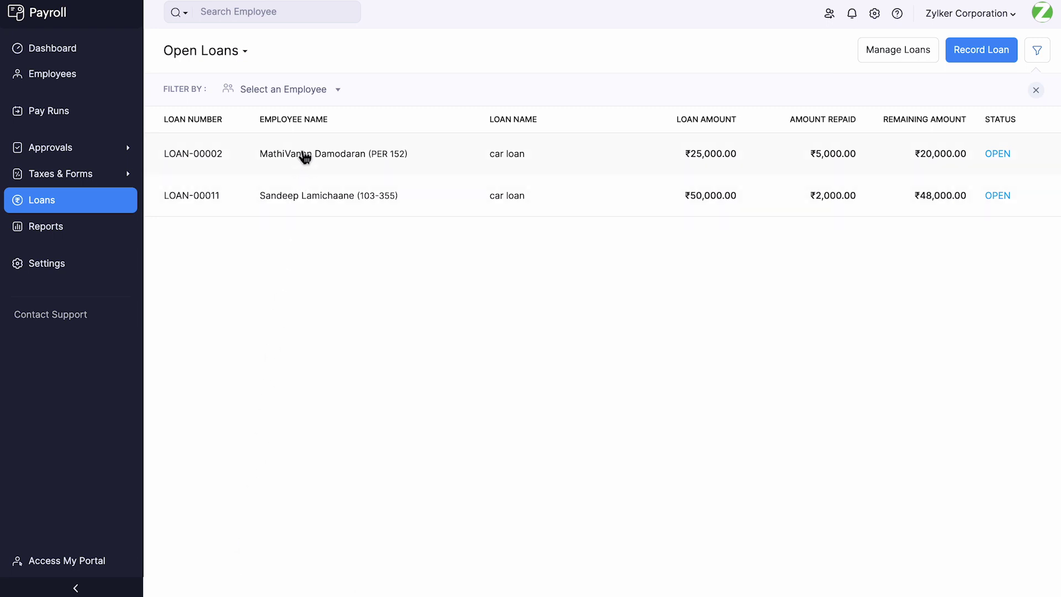
View the details and repayment summary of the open ₹50,000.00 car loan.
left_click(317, 209)
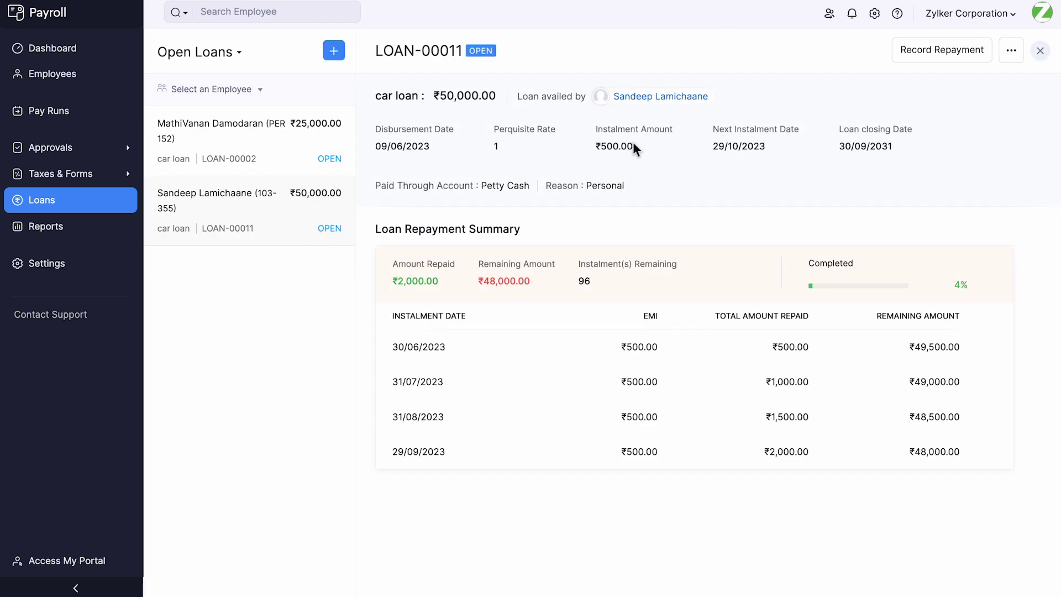
Examine the car loan's repayment form, close it without recording anything, and view the loan's edit and pause-deduction options.
left_click(939, 55)
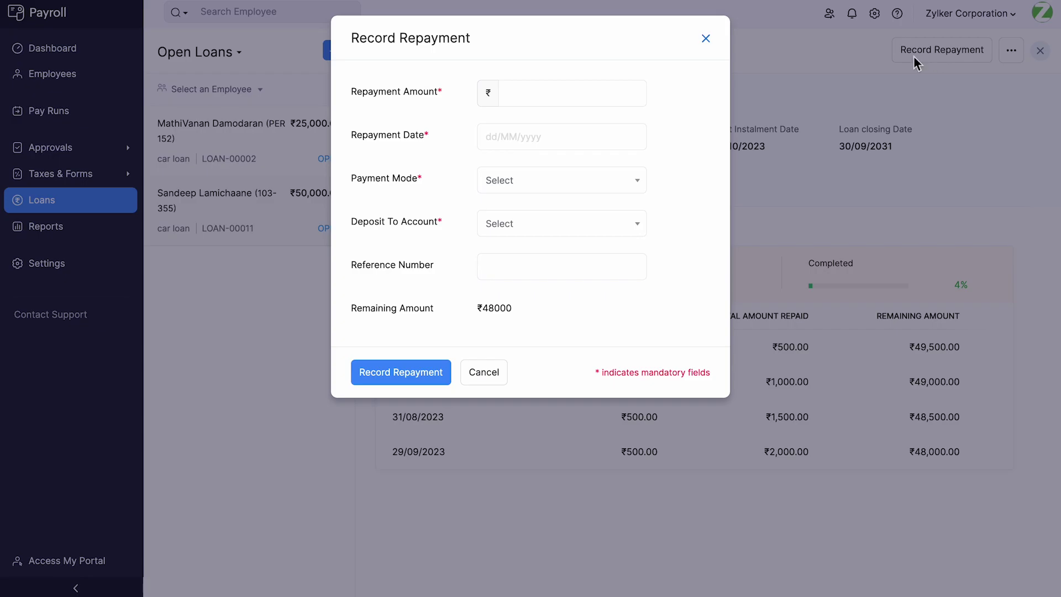
left_click(706, 40)
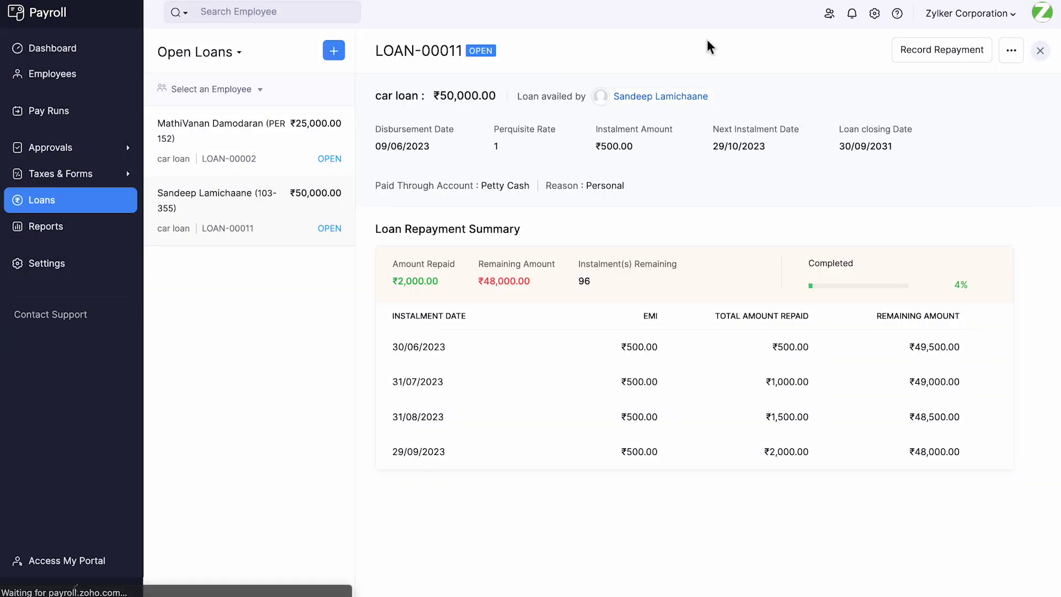
left_click(1011, 56)
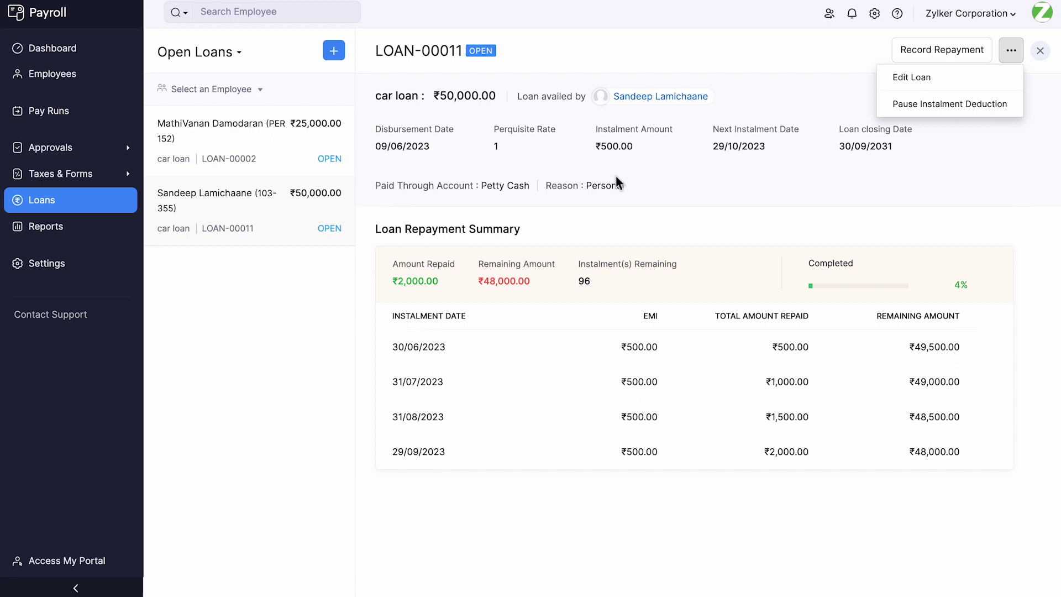
Review the monthly salary register report for September 2023 across its earnings columns and view its export formats.
left_click(131, 238)
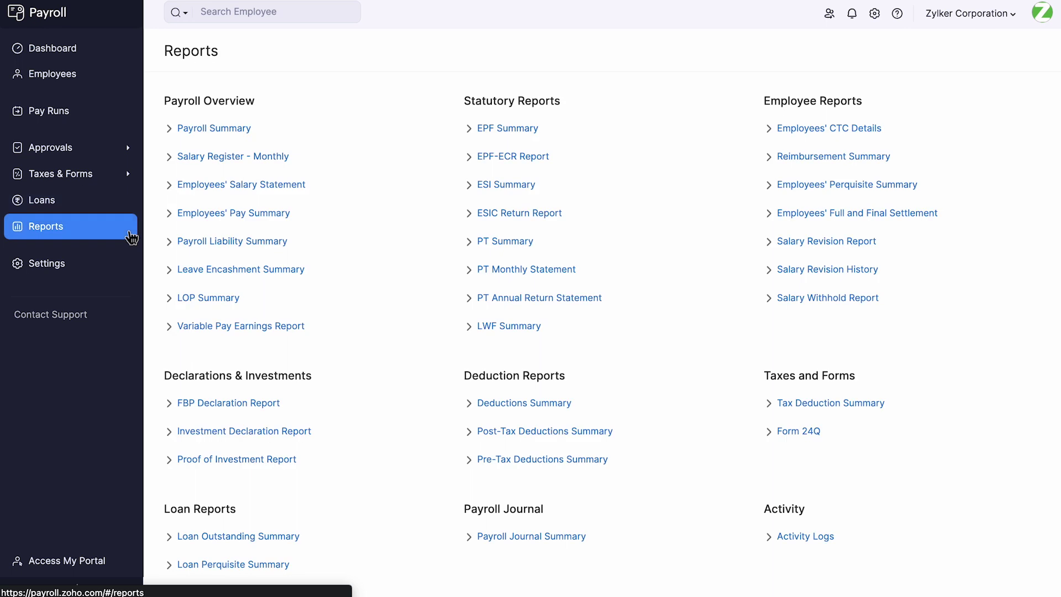
left_click(181, 161)
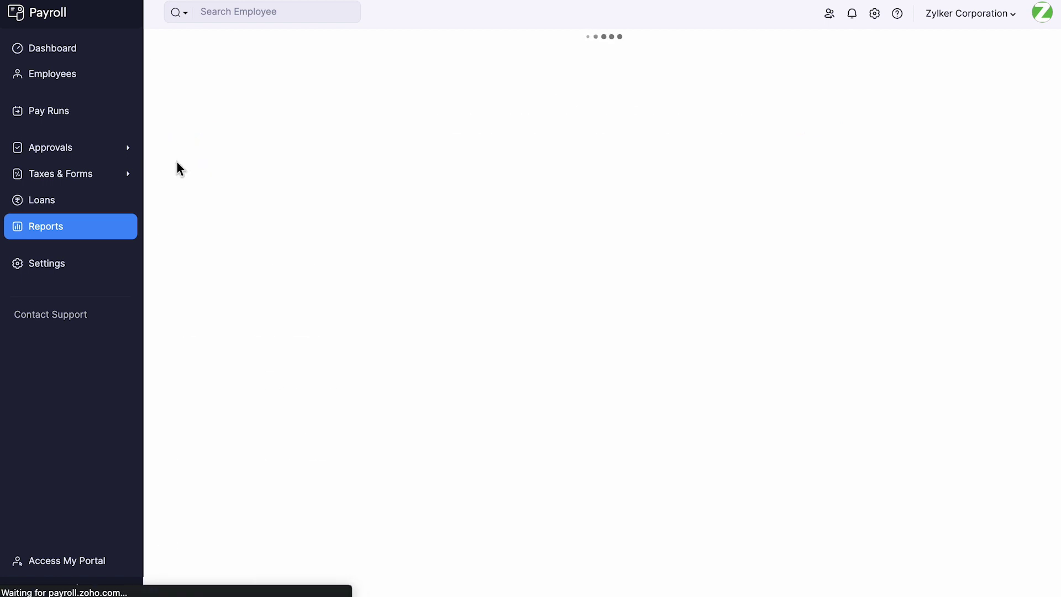
scroll(464, 186, "right", 10)
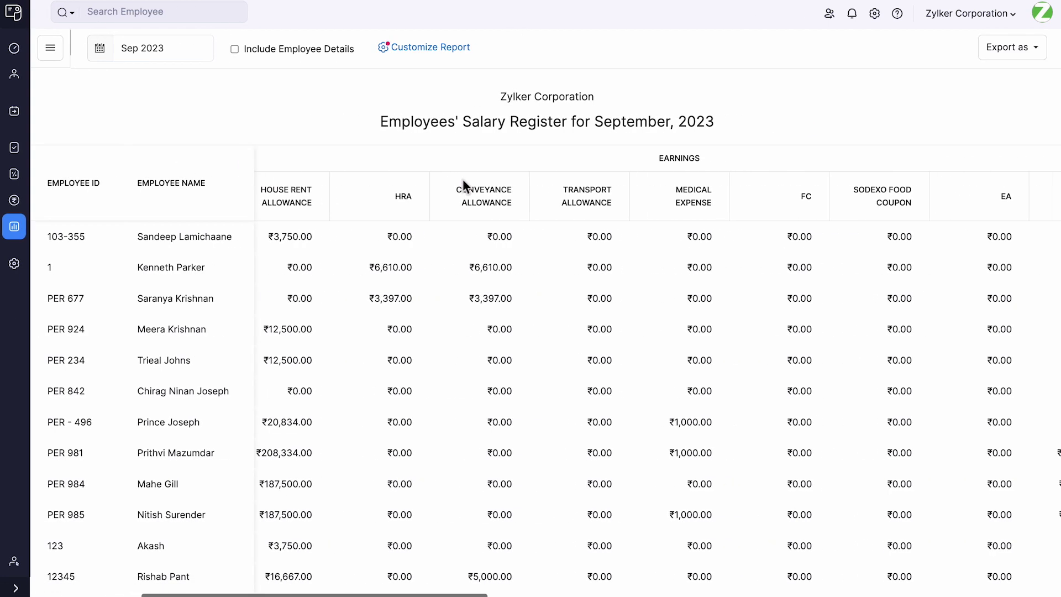
scroll(463, 185, "right", 5)
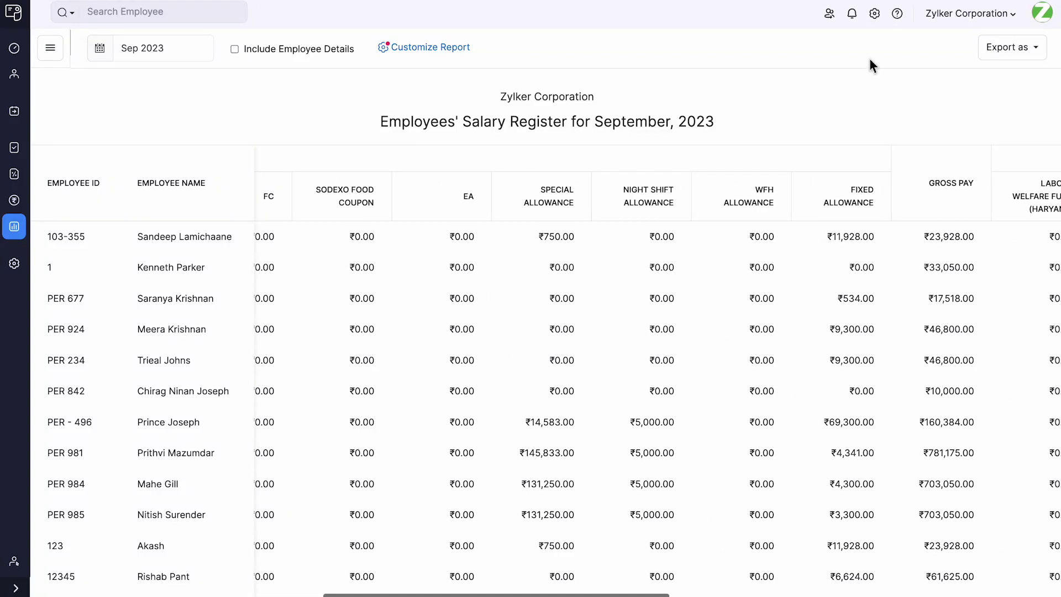
left_click(994, 51)
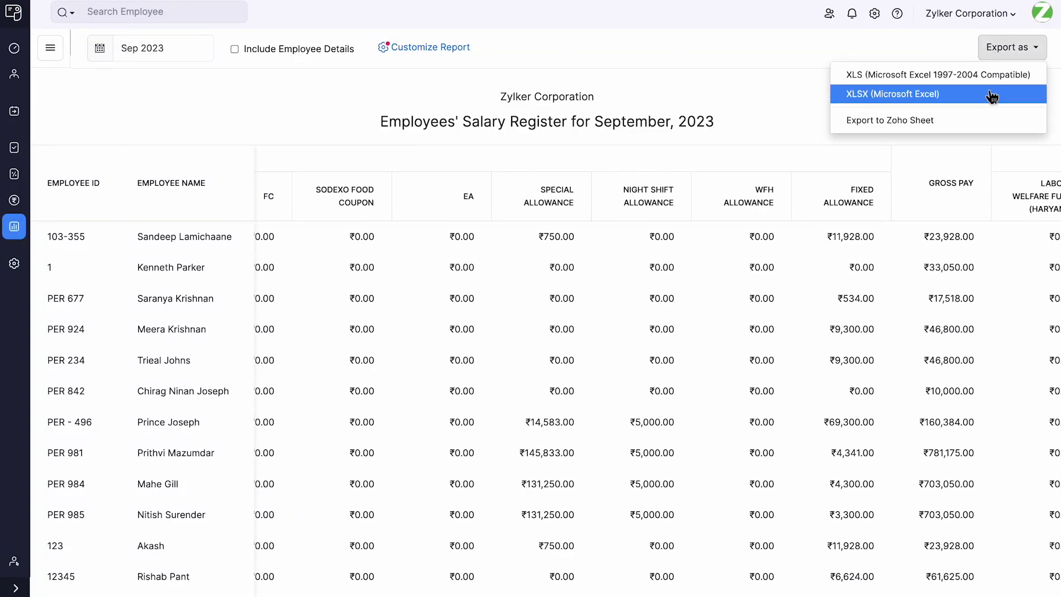
View the EPF-ECR statutory report for September 2023 and its available export formats.
left_click(15, 226)
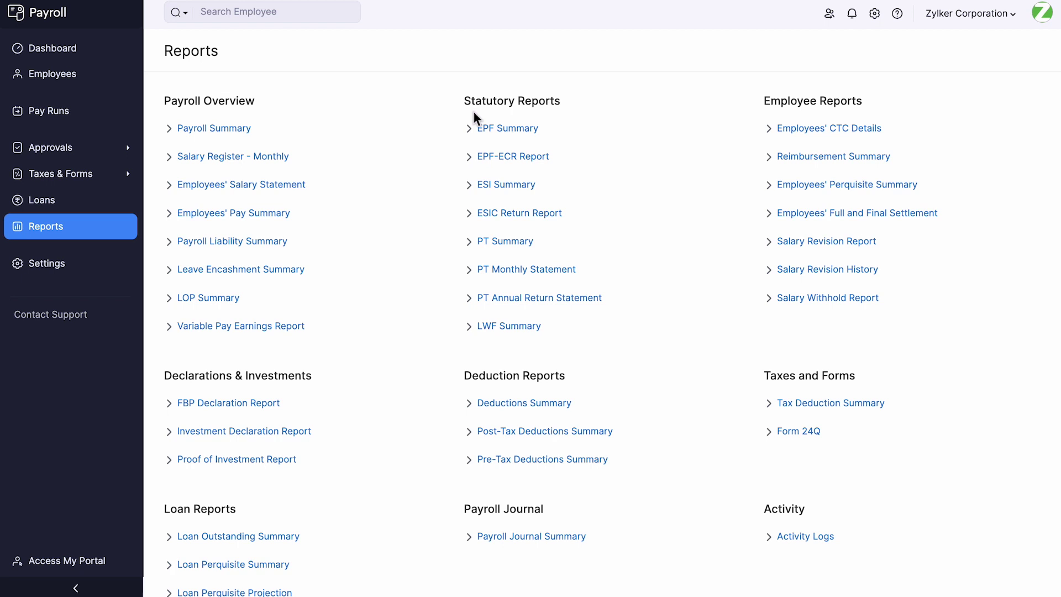
left_click(484, 162)
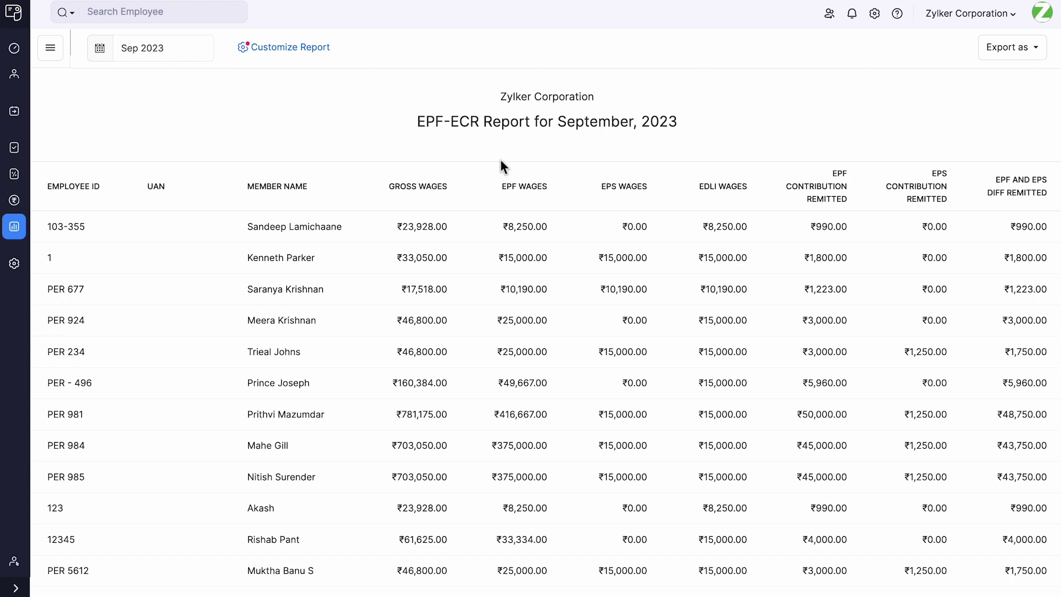
left_click(1022, 48)
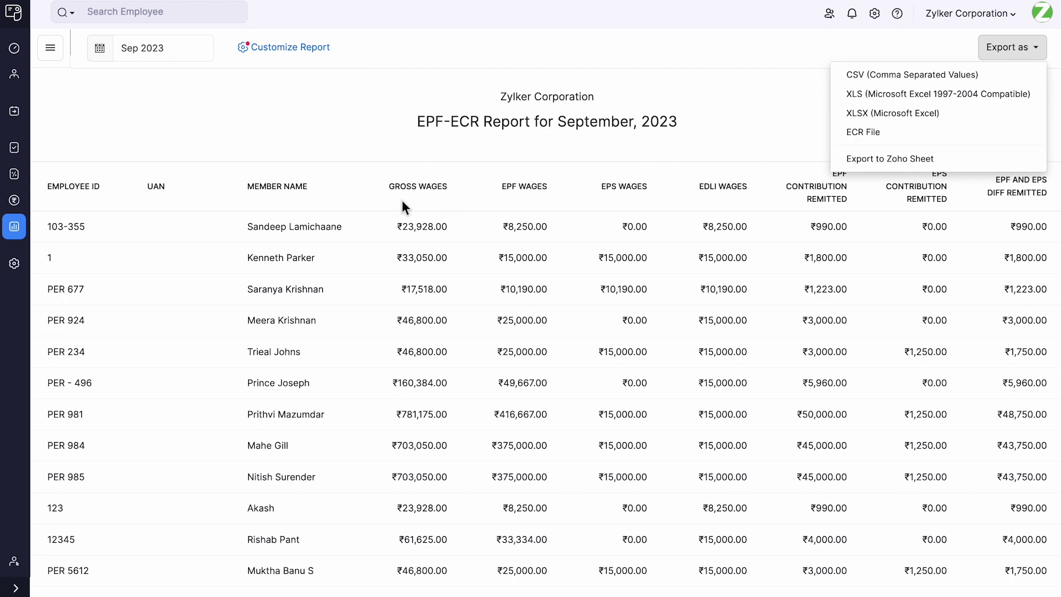
Reopen the monthly salary register report and examine its customization filters.
left_click(15, 228)
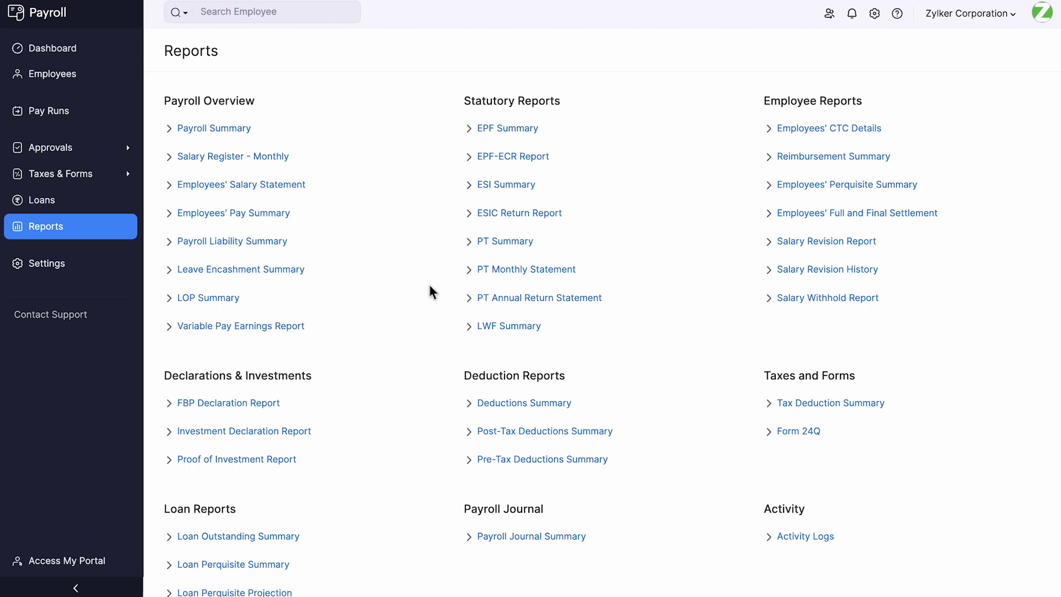
left_click(286, 158)
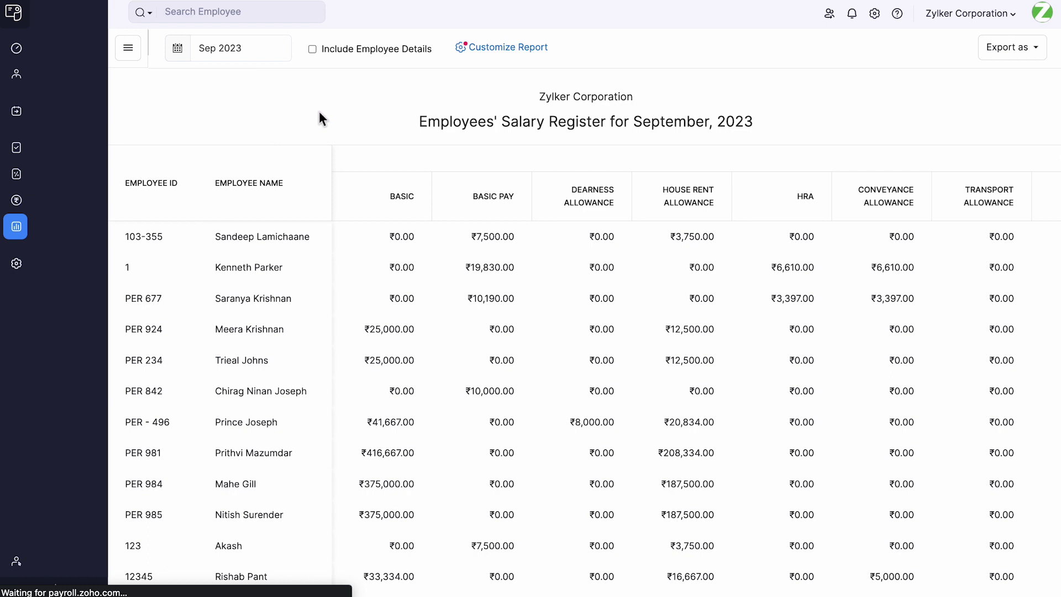
left_click(408, 55)
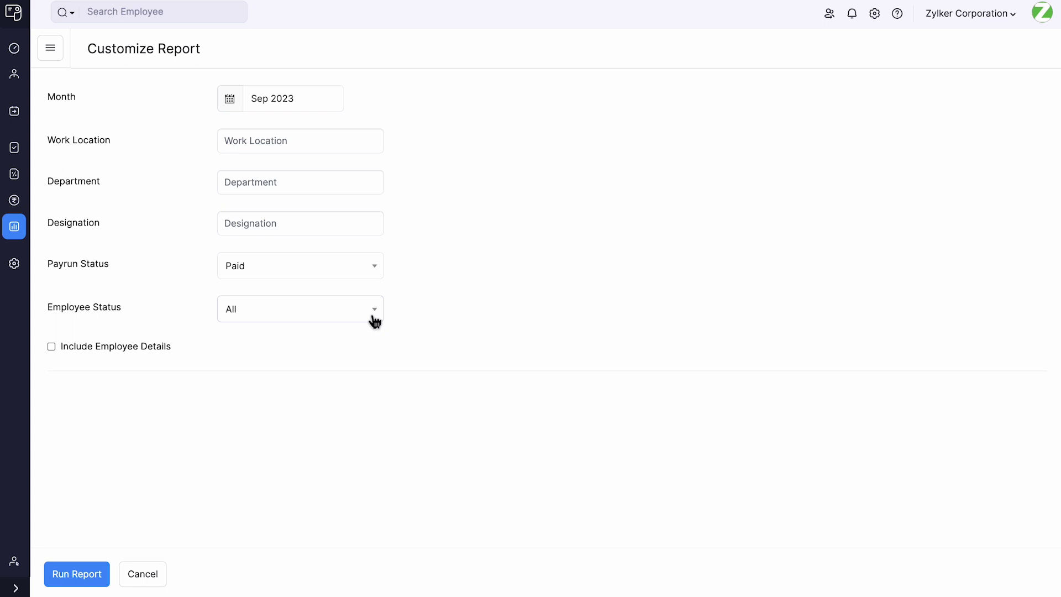
View the Help & Support resources and open the support contact page.
left_click(899, 16)
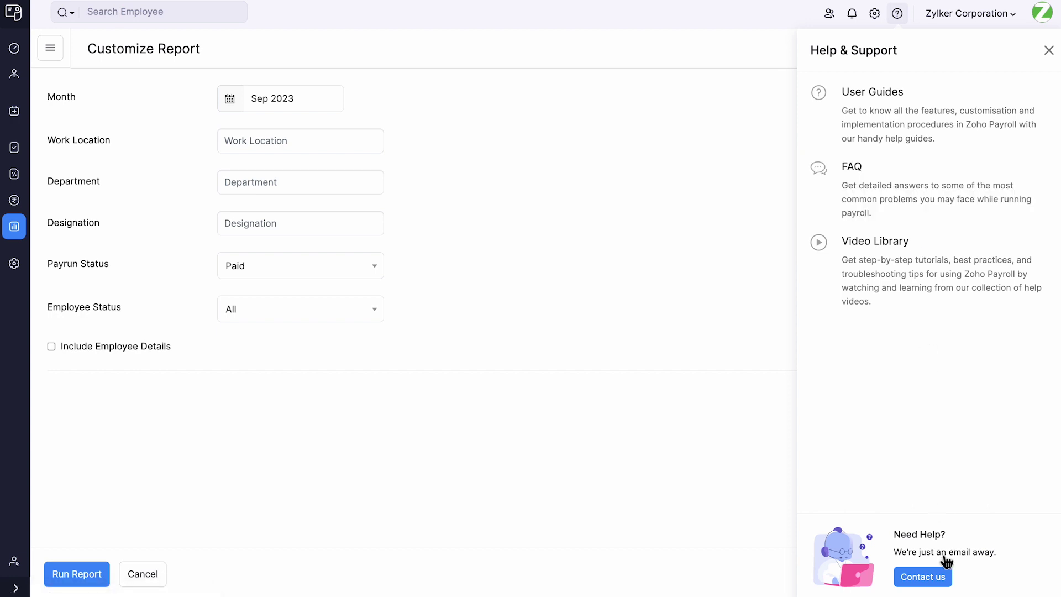
left_click(942, 584)
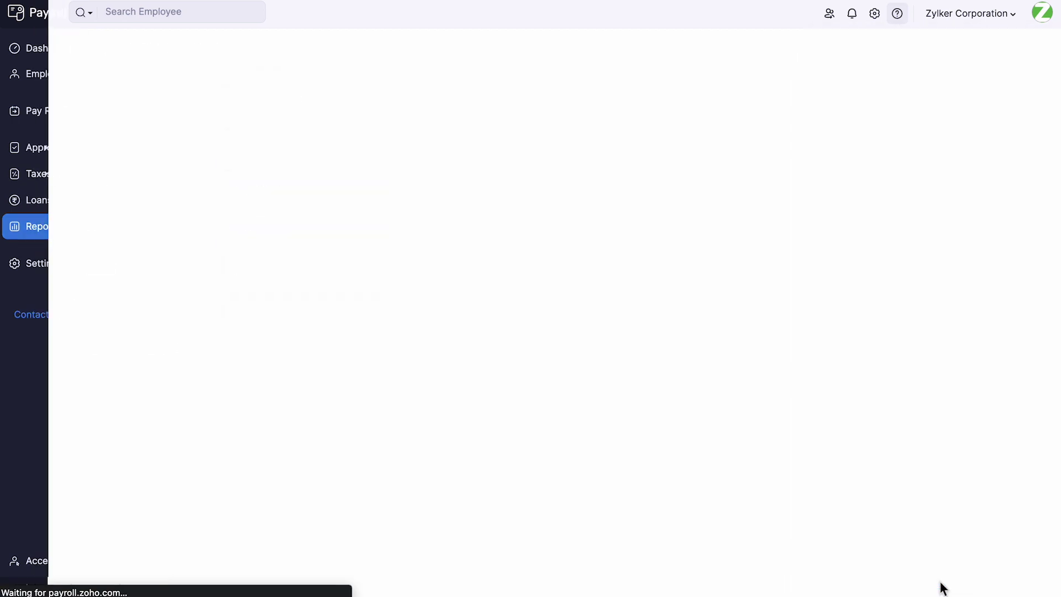